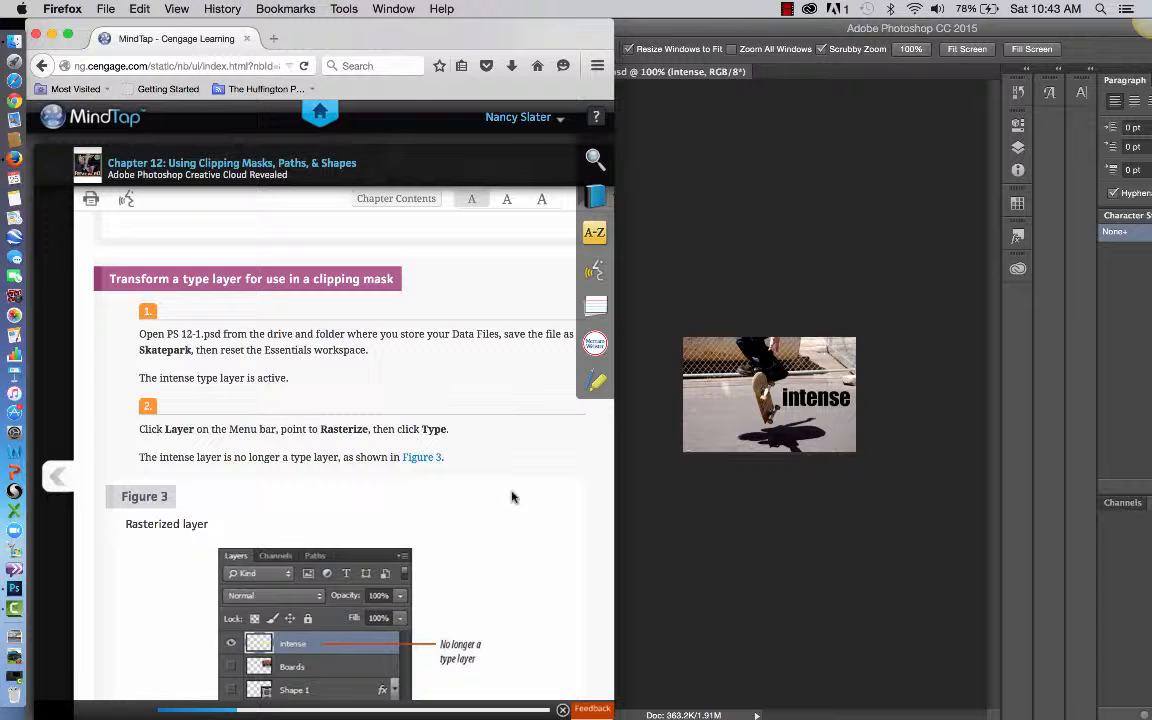
# Switch to Photoshop and save PS 12-1.psd as a Photoshop file named Skatepark_ plus the student's name, with Maximize Compatibility on.
pyautogui.click(770, 30)
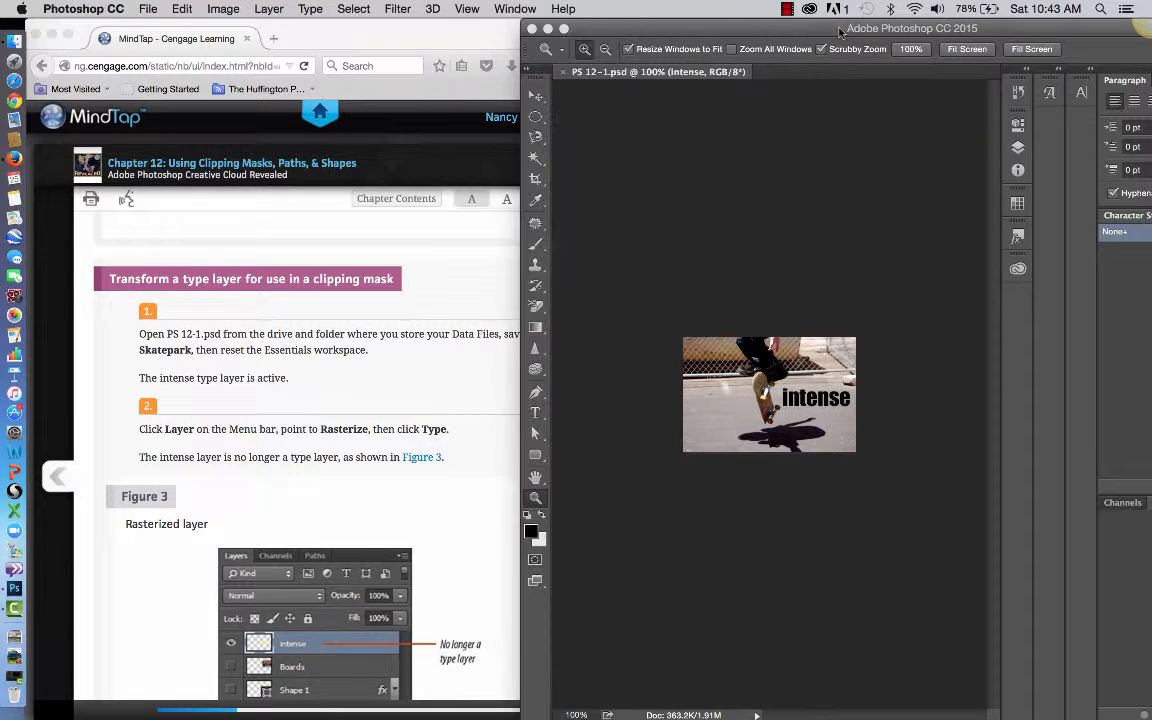
pyautogui.click(148, 9)
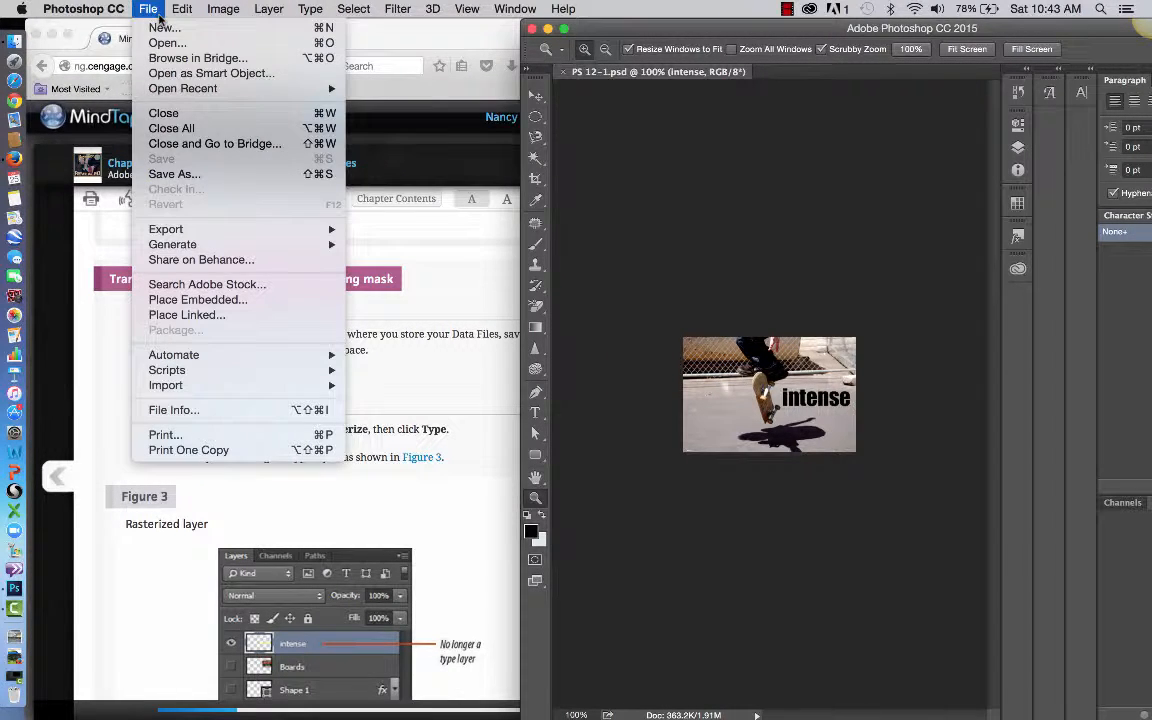
pyautogui.click(174, 174)
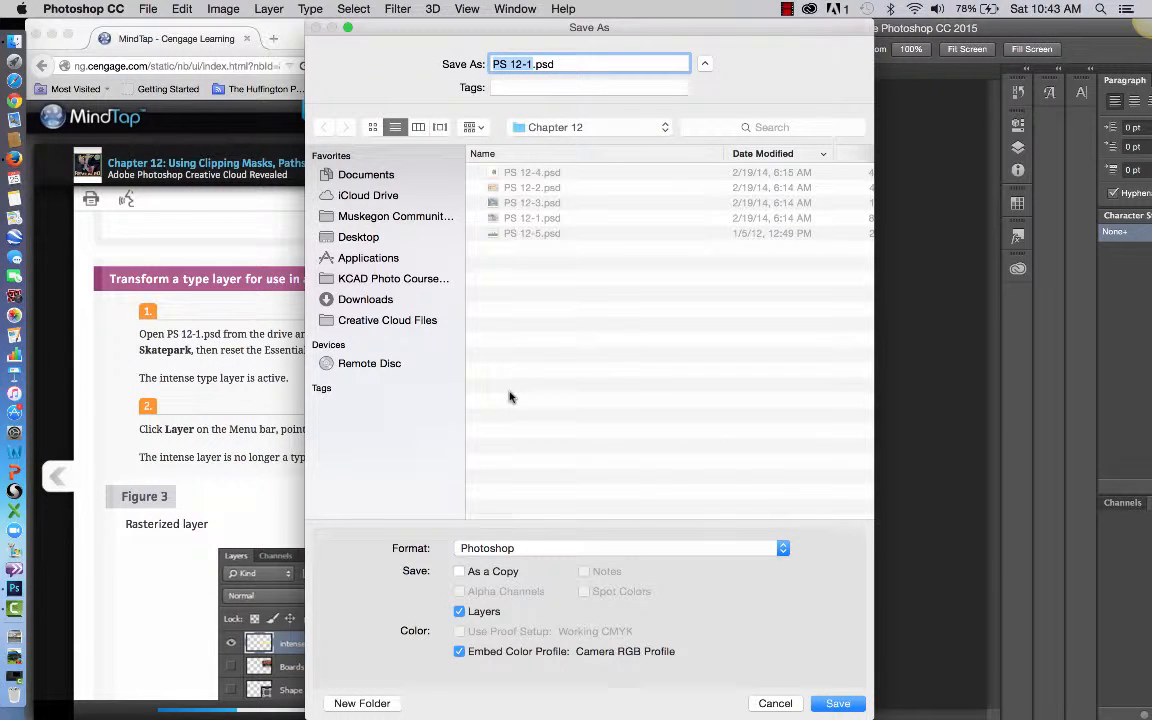
pyautogui.write('Skatepark_slate')
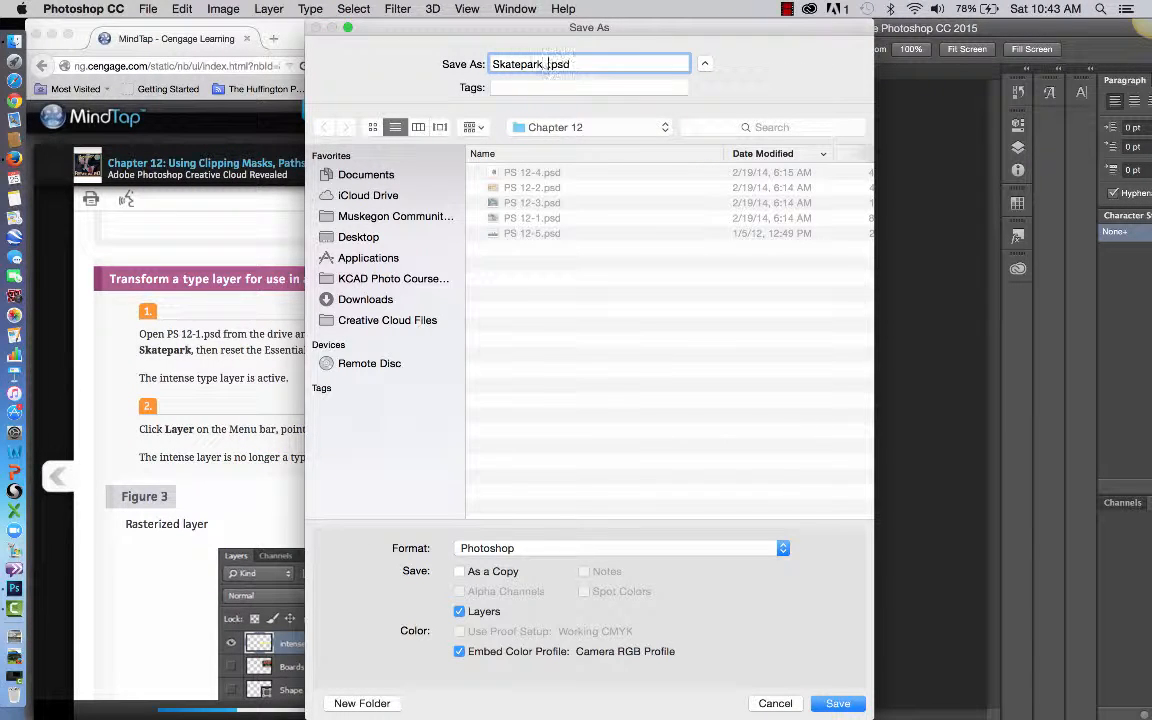
pyautogui.write('rn')
pyautogui.click(838, 705)
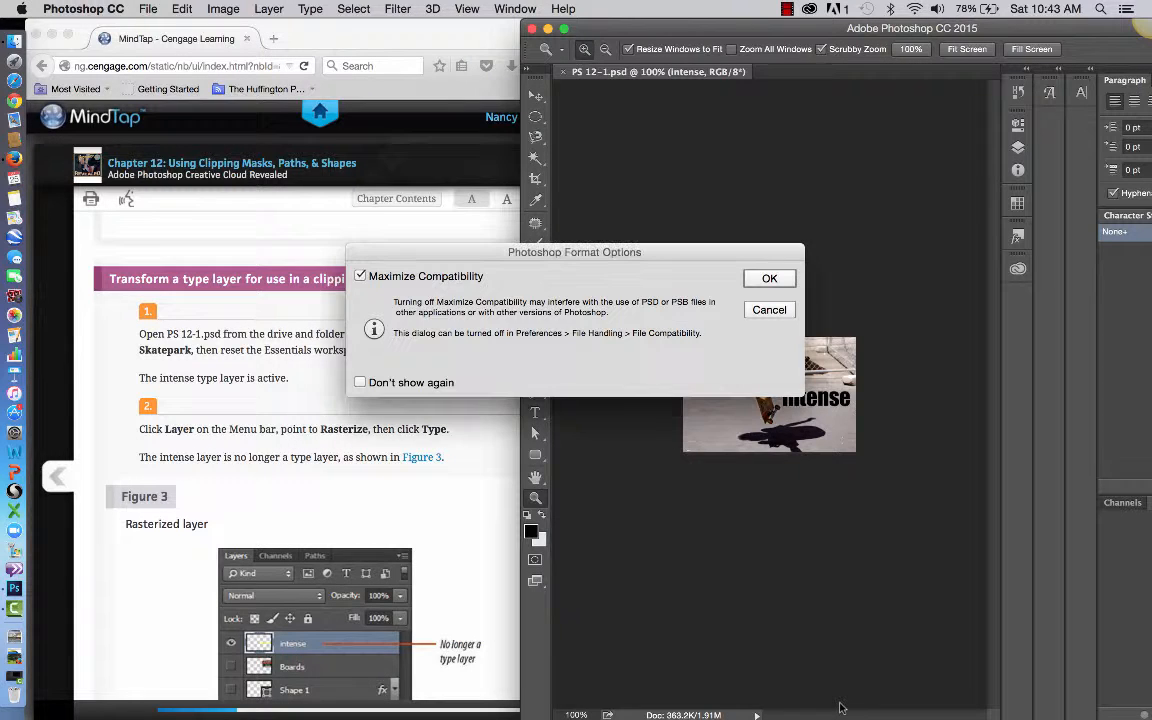
pyautogui.click(775, 282)
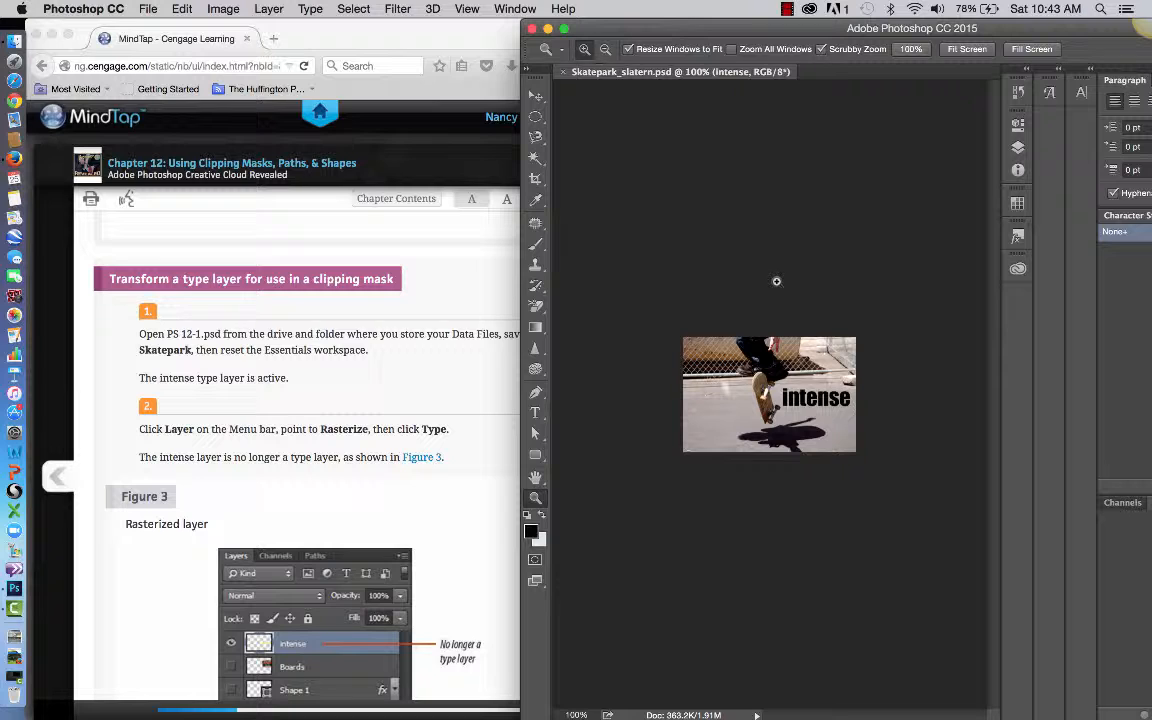
# Move the Photoshop window to bring its workspace list fully into view, and switch from the Typography to the Essentials workspace.
pyautogui.click(480, 375)
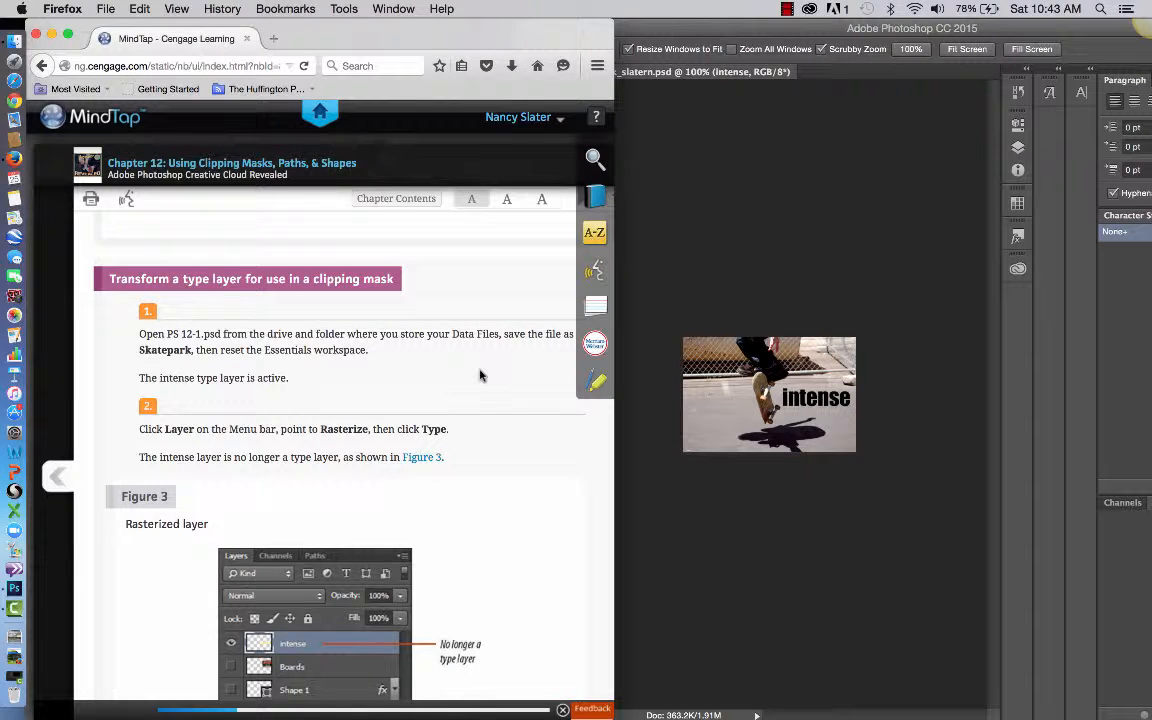
pyautogui.doubleClick(1035, 26)
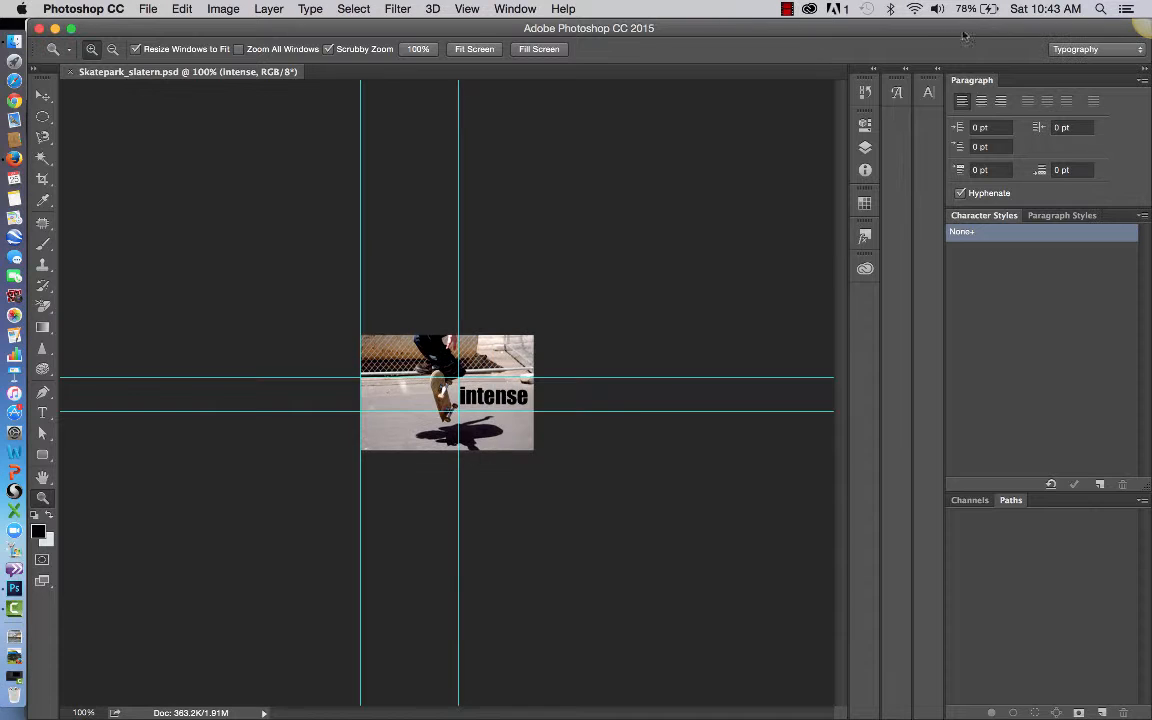
pyautogui.click(69, 29)
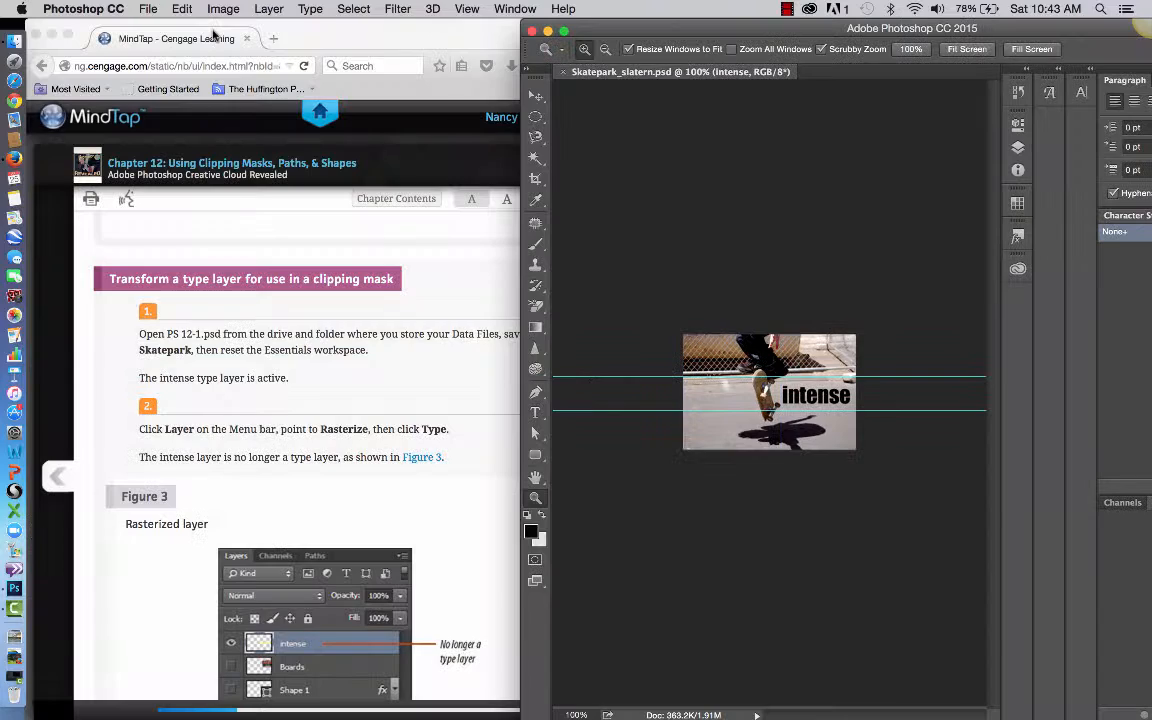
pyautogui.moveTo(767, 30); pyautogui.dragTo(518, 30)
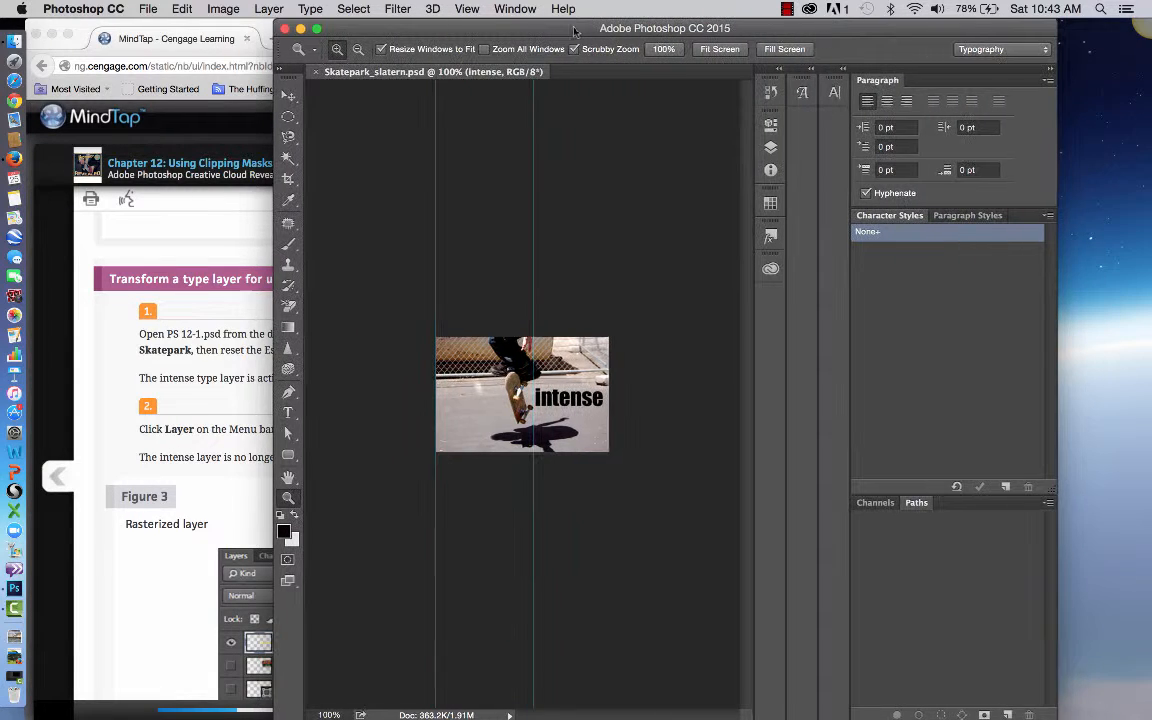
pyautogui.click(993, 51)
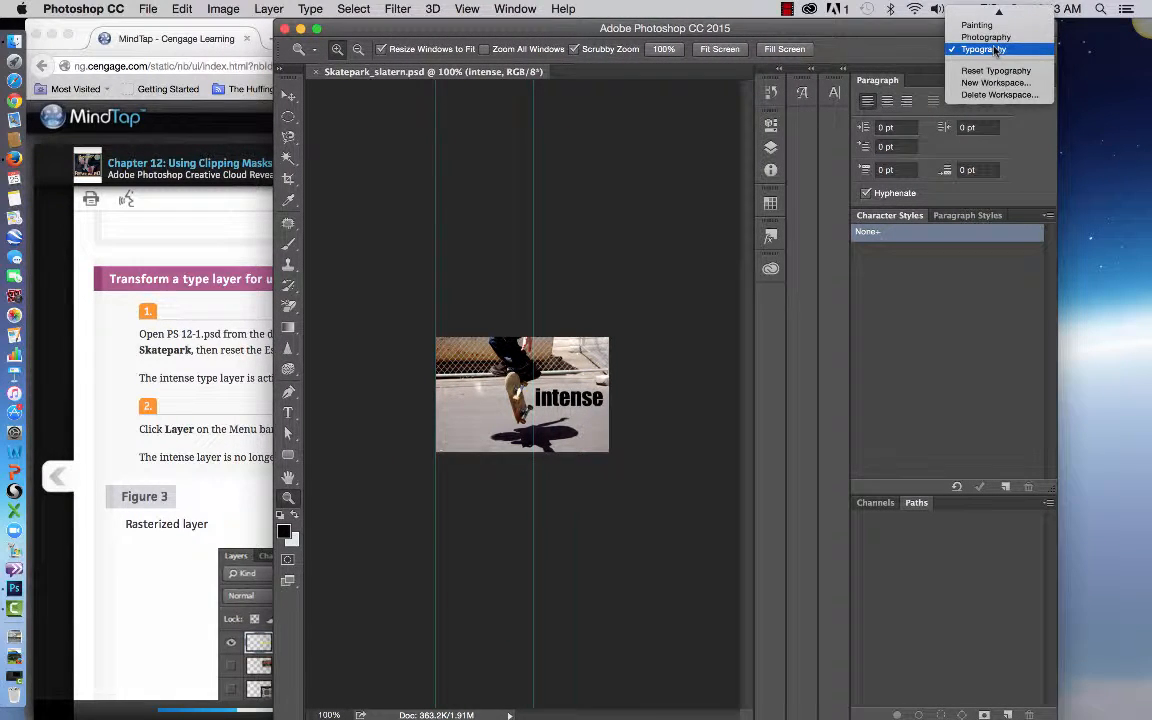
pyautogui.moveTo(998, 12)
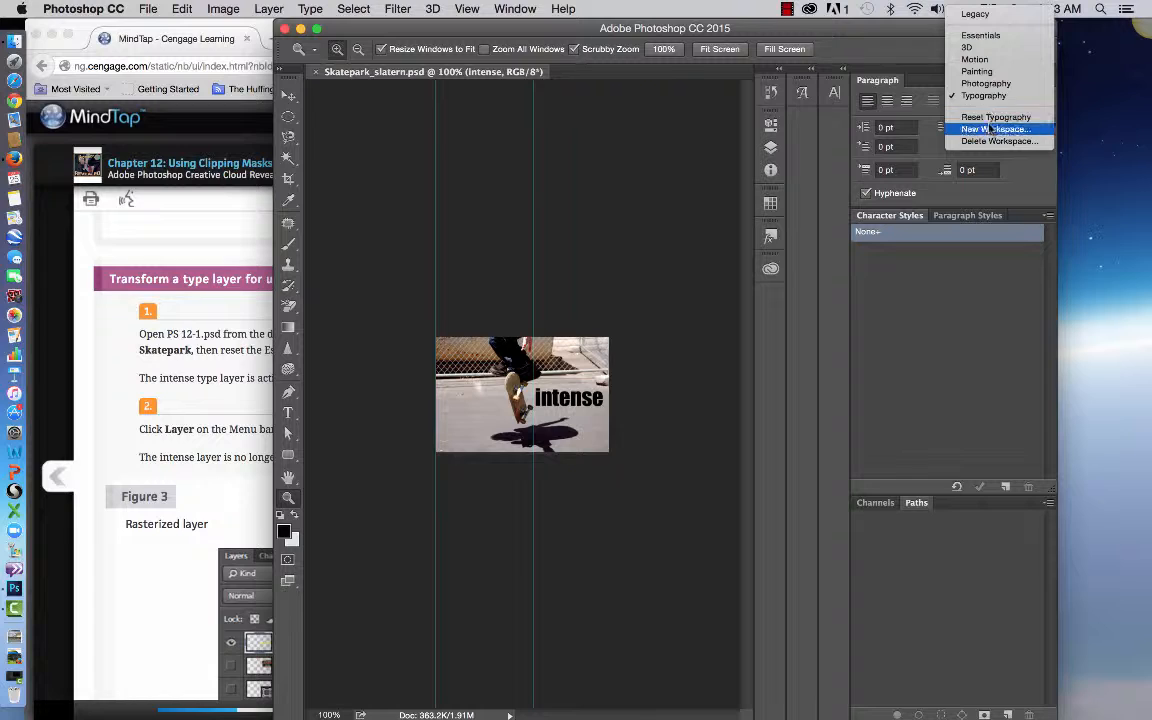
pyautogui.click(980, 37)
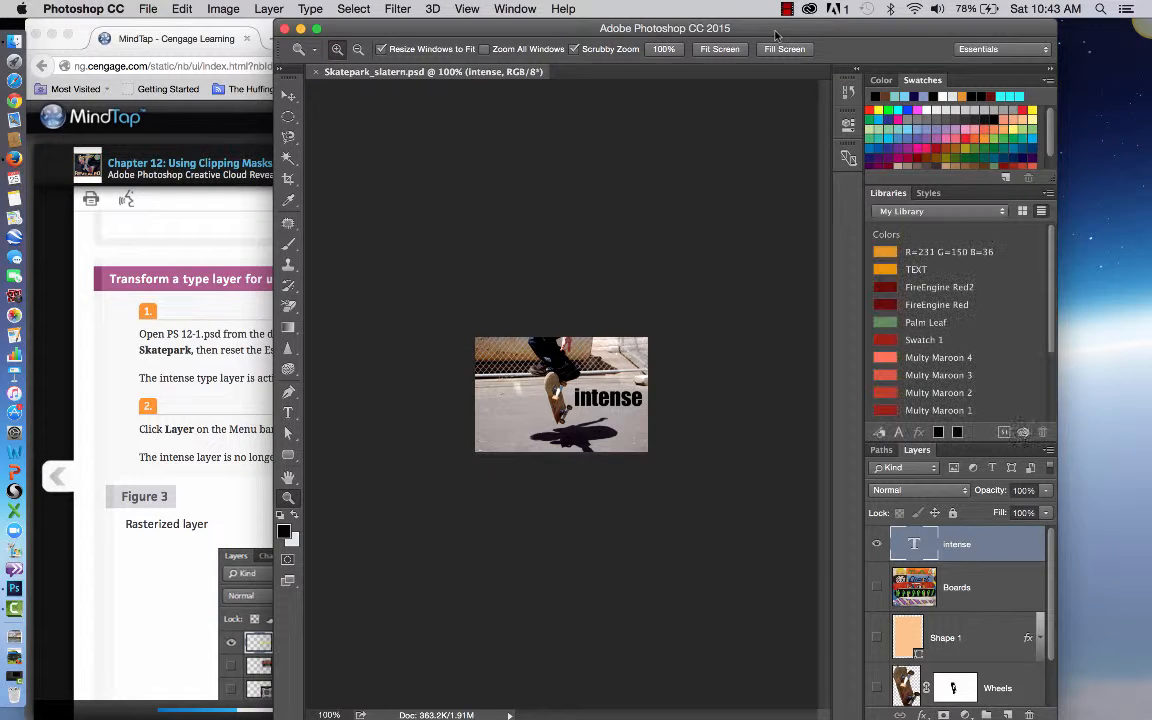
# Reposition the Photoshop window to uncover more of the lesson text while keeping the Layers panel in view.
pyautogui.doubleClick(809, 33)
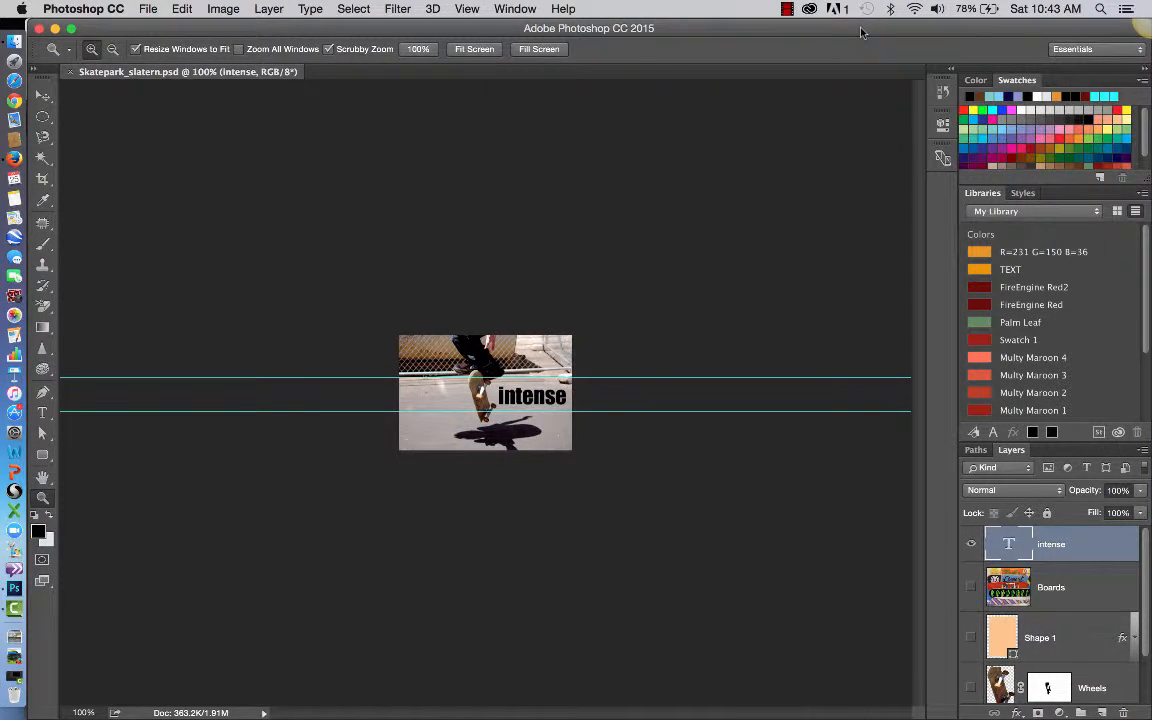
pyautogui.doubleClick(860, 33)
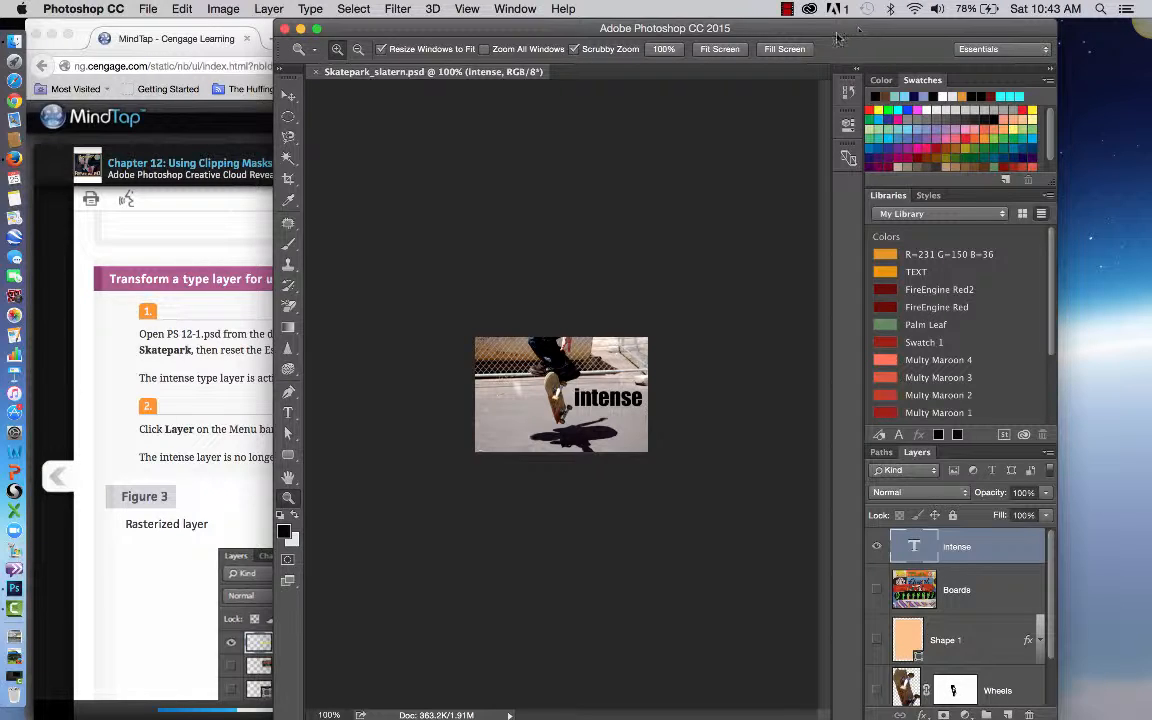
pyautogui.moveTo(785, 36); pyautogui.dragTo(854, 24)
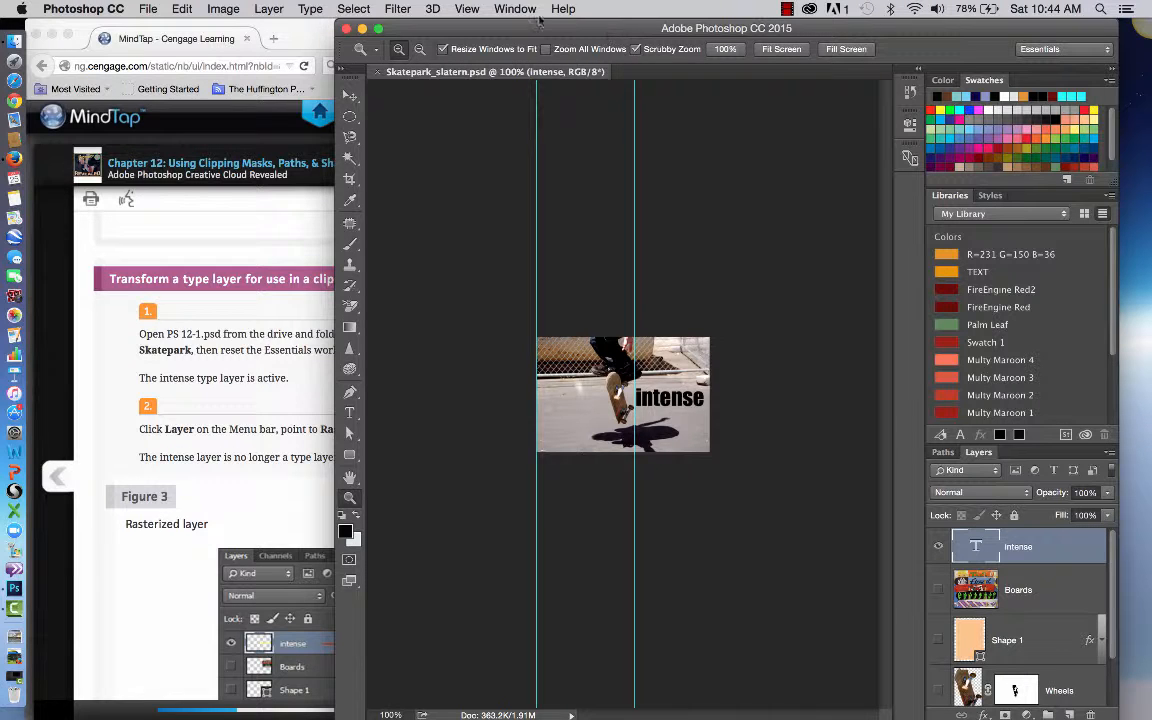
pyautogui.click(268, 9)
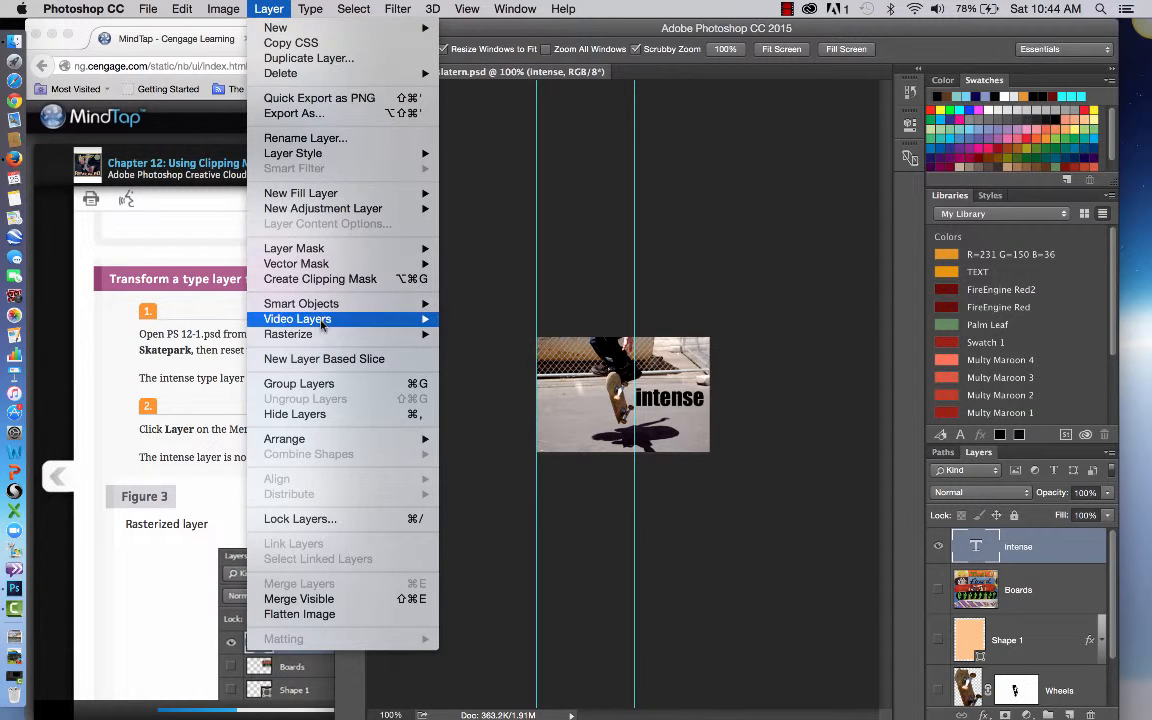
pyautogui.moveTo(322, 340)
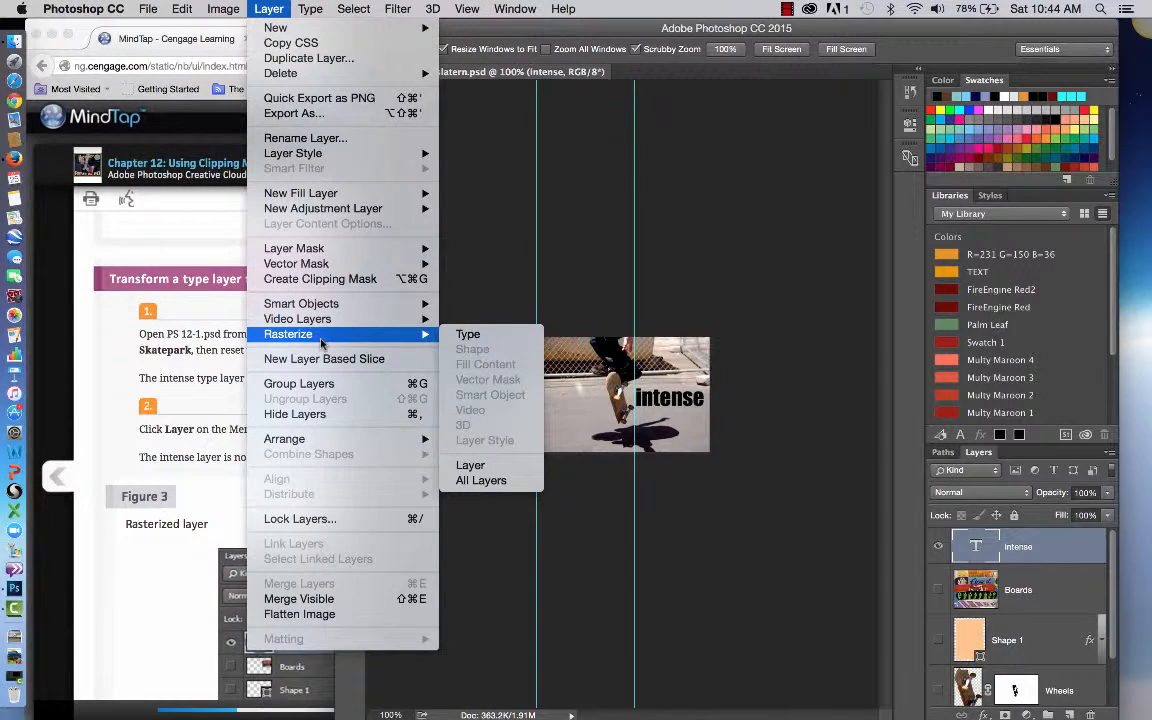
pyautogui.click(189, 403)
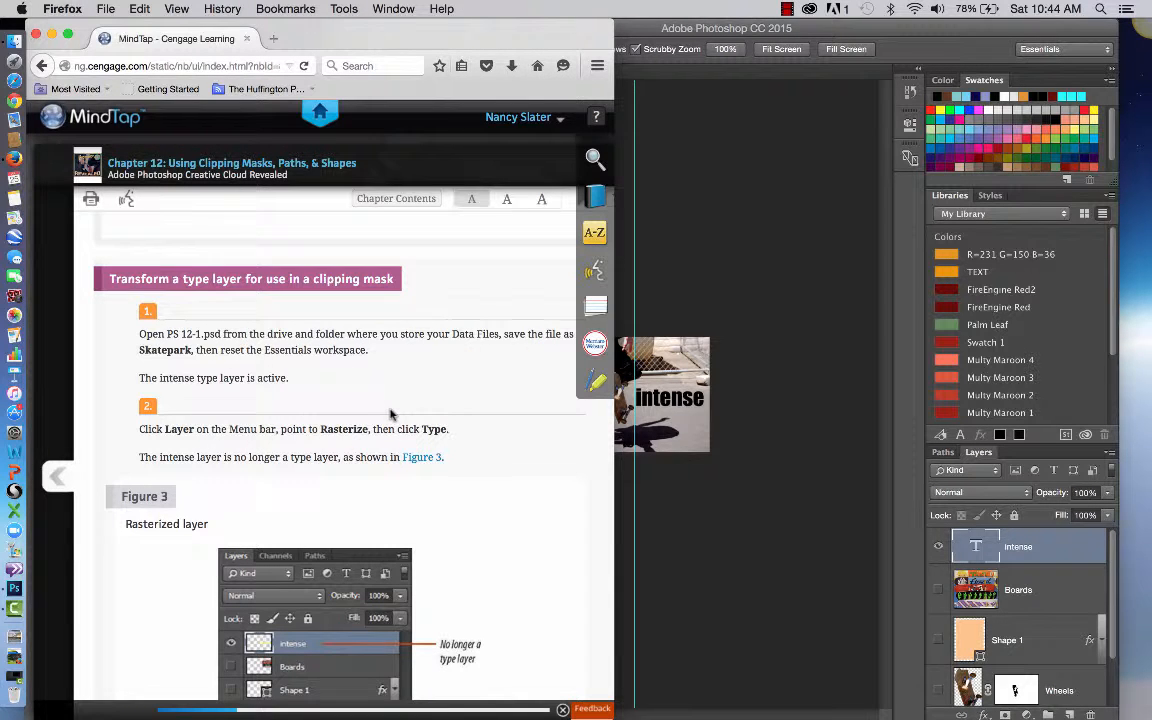
# Return to Photoshop and rasterize the type on the intense layer.
pyautogui.click(692, 188)
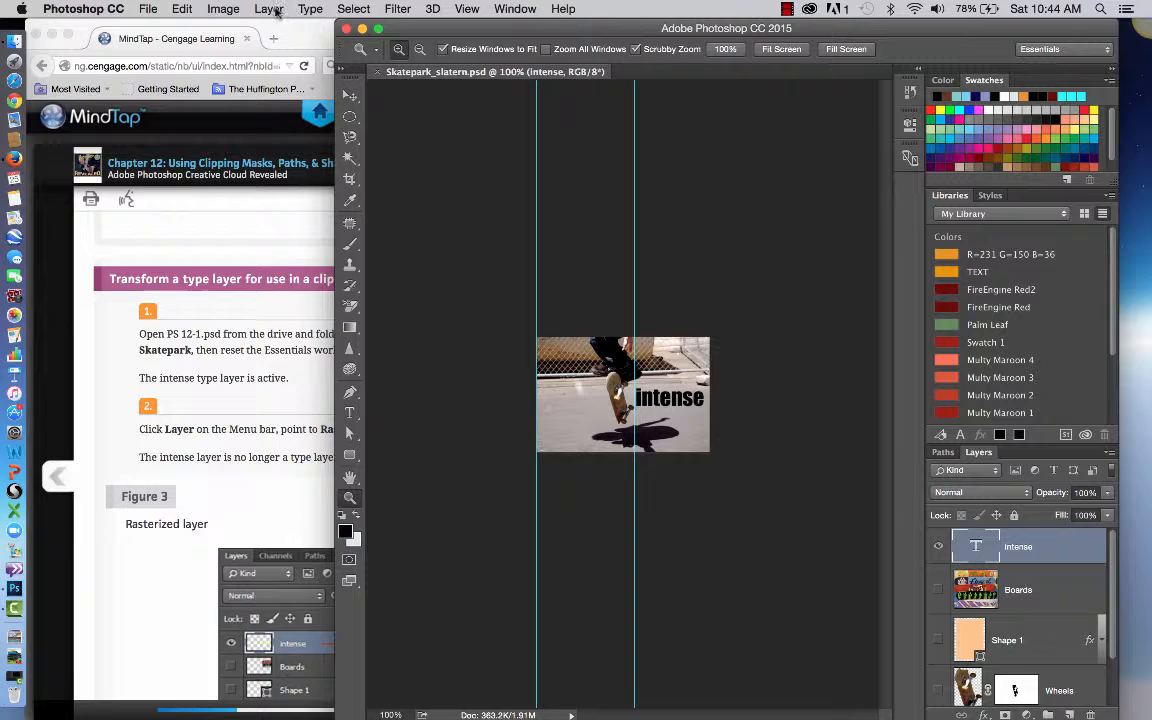
pyautogui.click(269, 9)
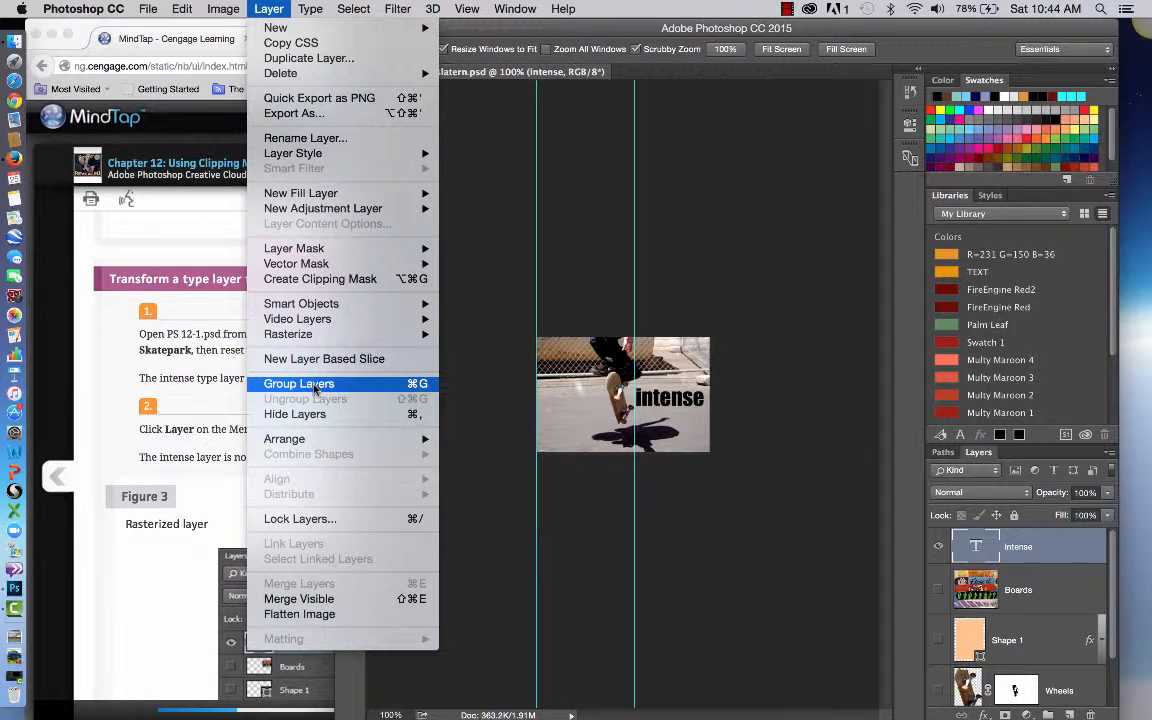
pyautogui.moveTo(320, 334)
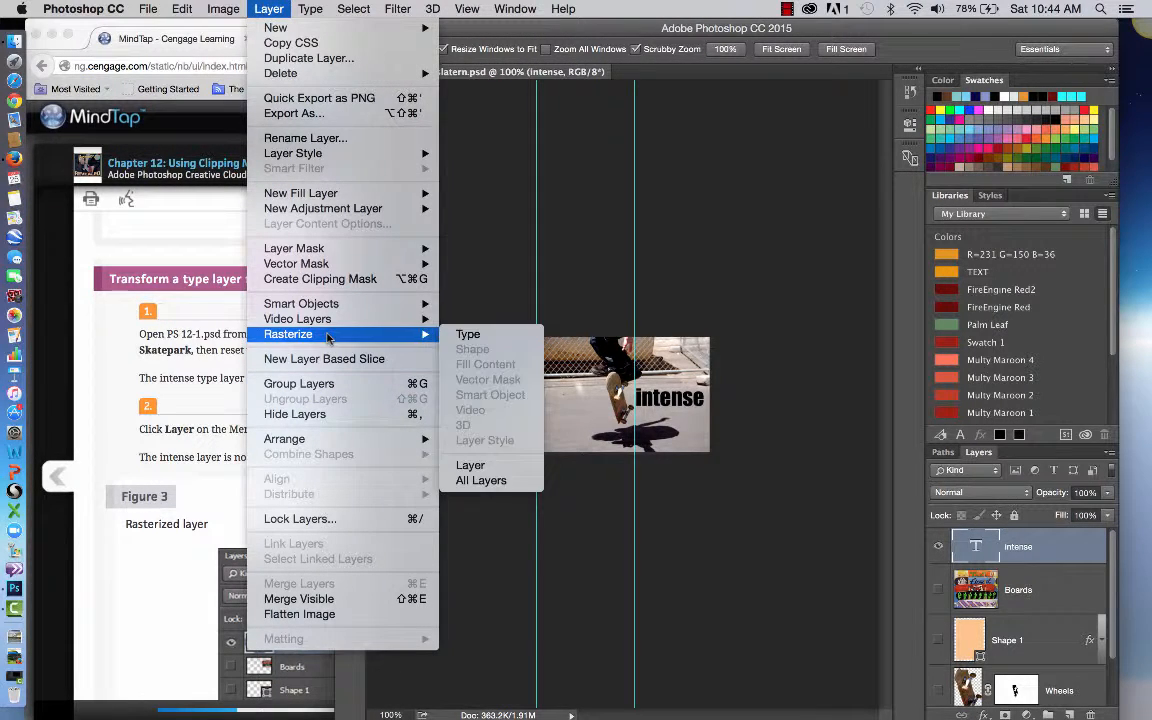
pyautogui.click(510, 338)
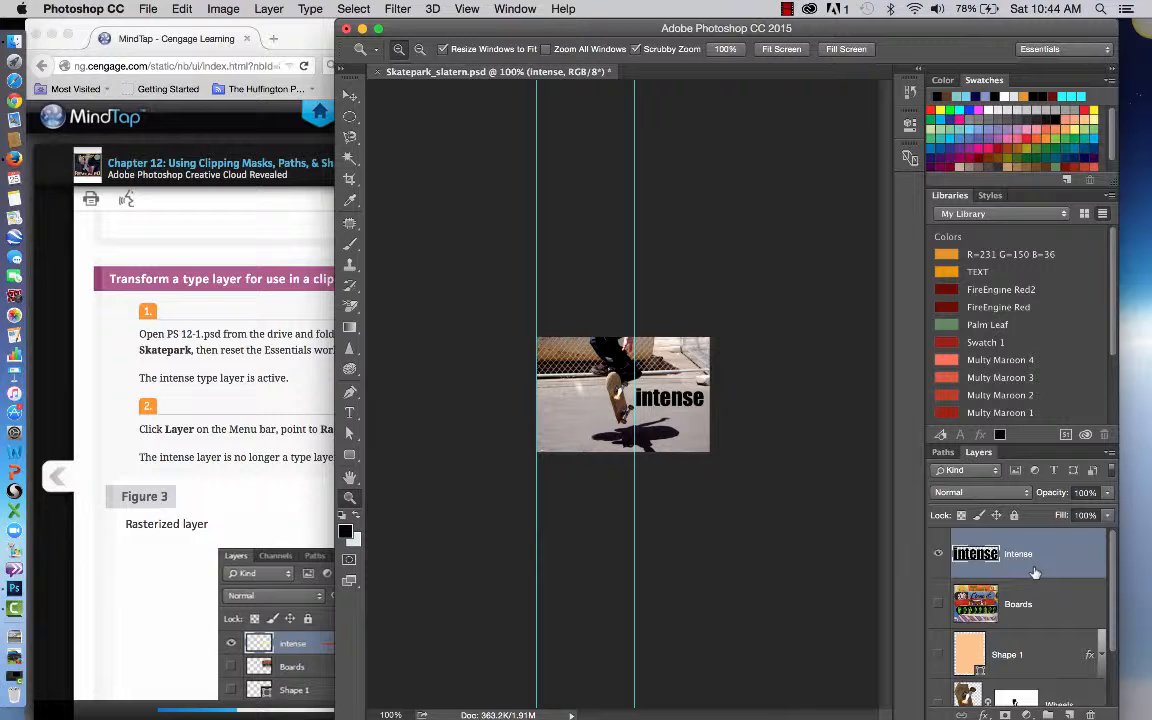
# Undo the rasterizing of the intense layer, and redo it.
pyautogui.press('super+z')
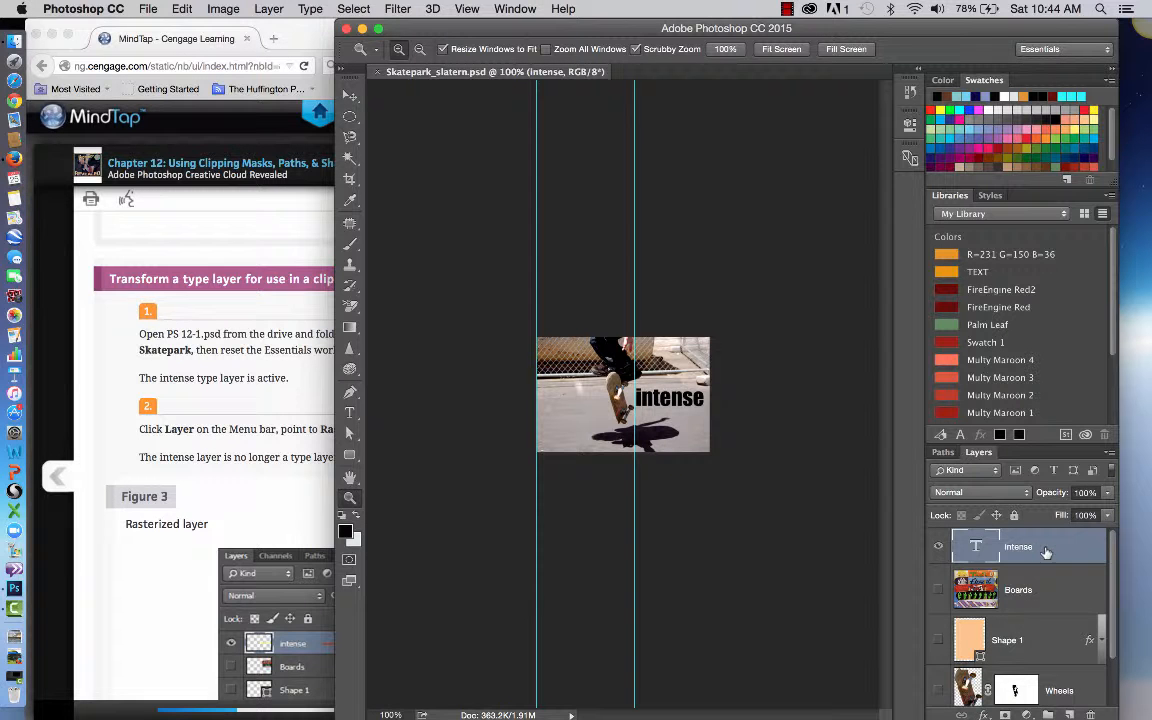
pyautogui.click(184, 9)
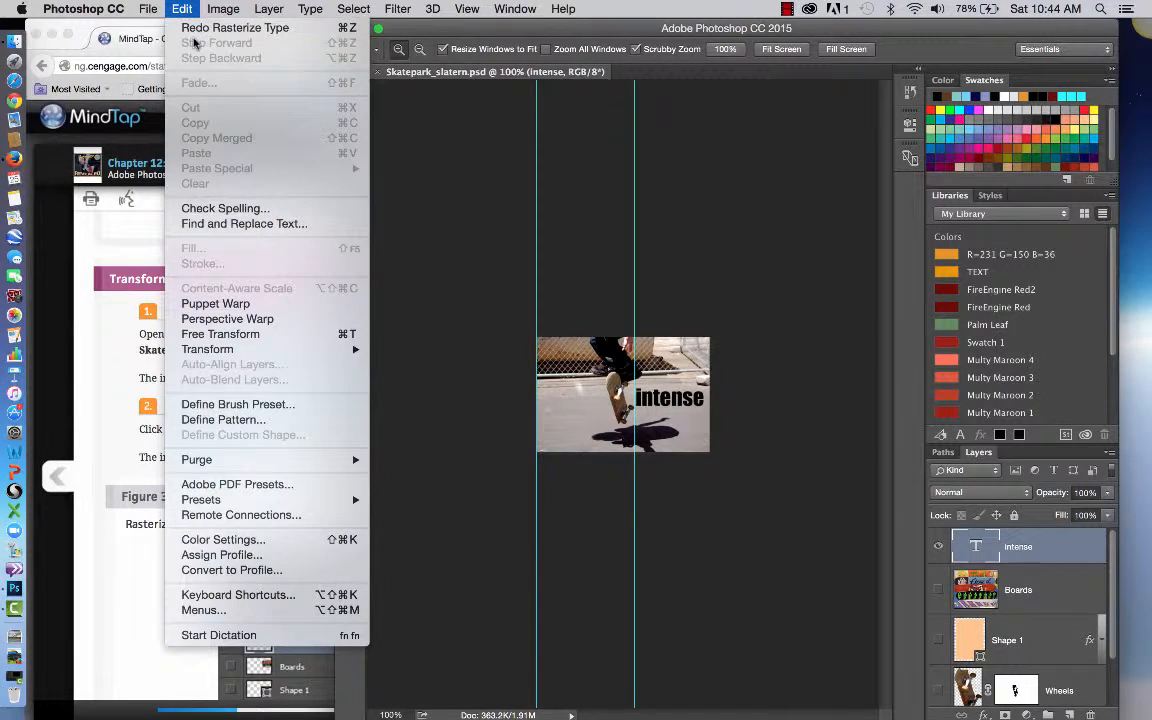
pyautogui.click(180, 28)
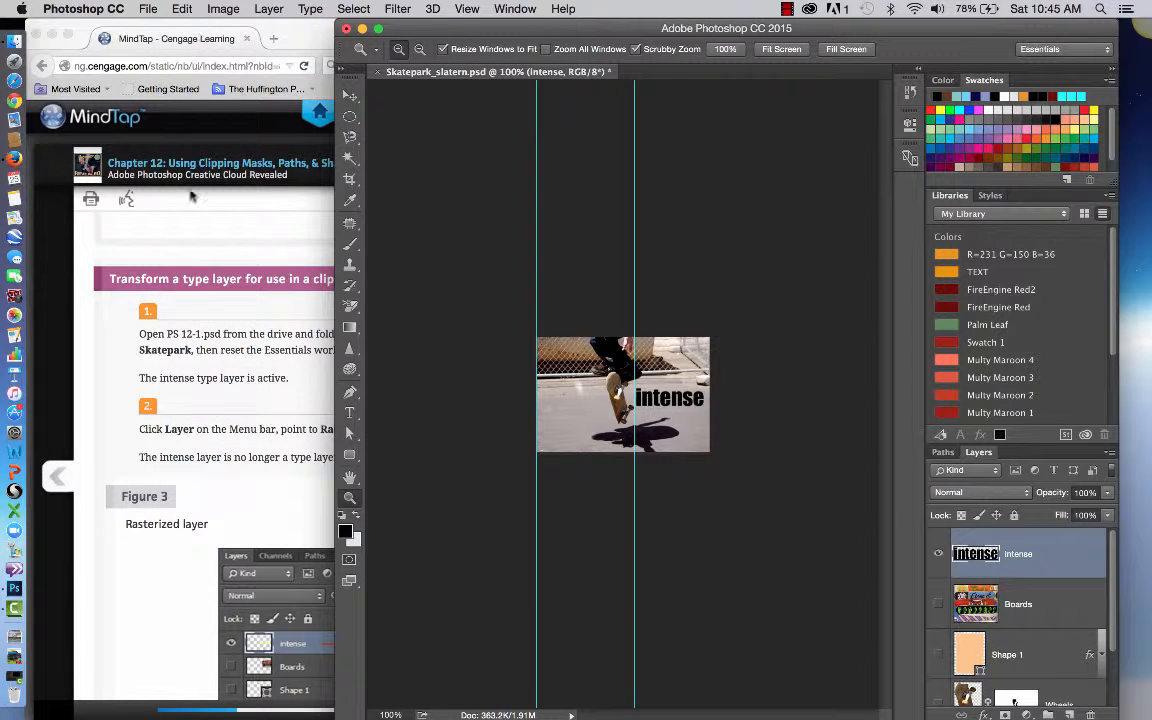
# Switch to the MindTap lesson in Firefox and read steps 3 and 4 on skewing the intense layer.
pyautogui.click(172, 617)
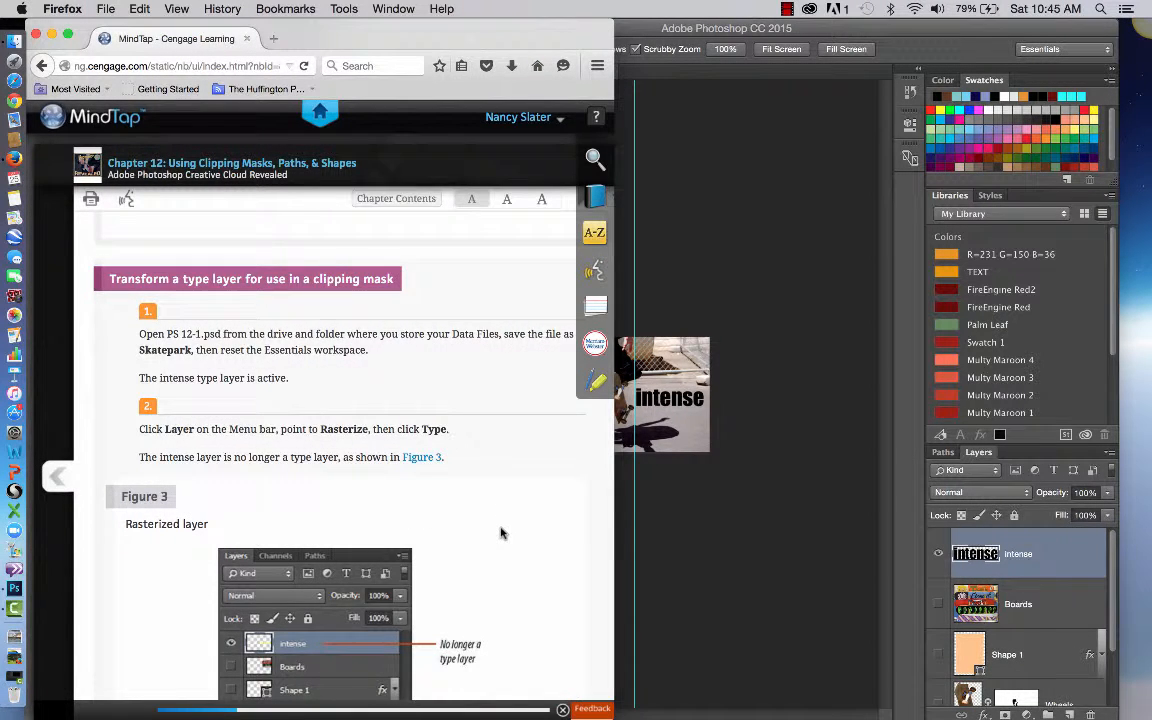
pyautogui.scroll(-2, 501, 532)
pyautogui.scroll(-5, 501, 532)
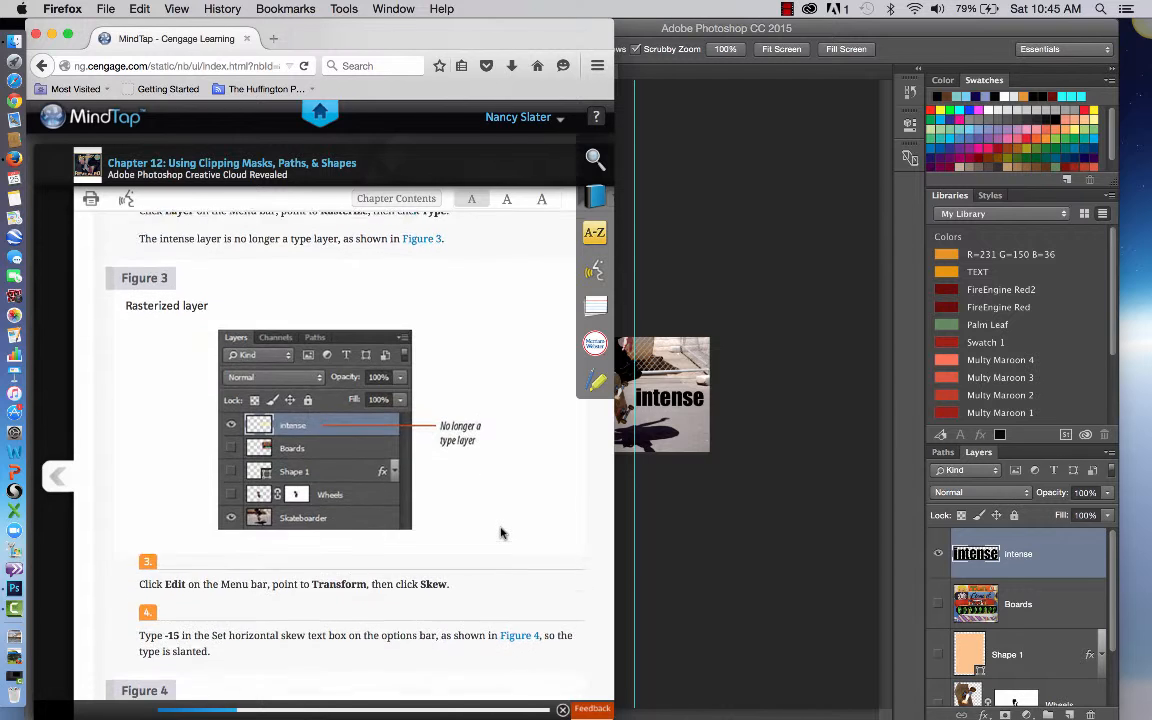
pyautogui.scroll(-1, 501, 532)
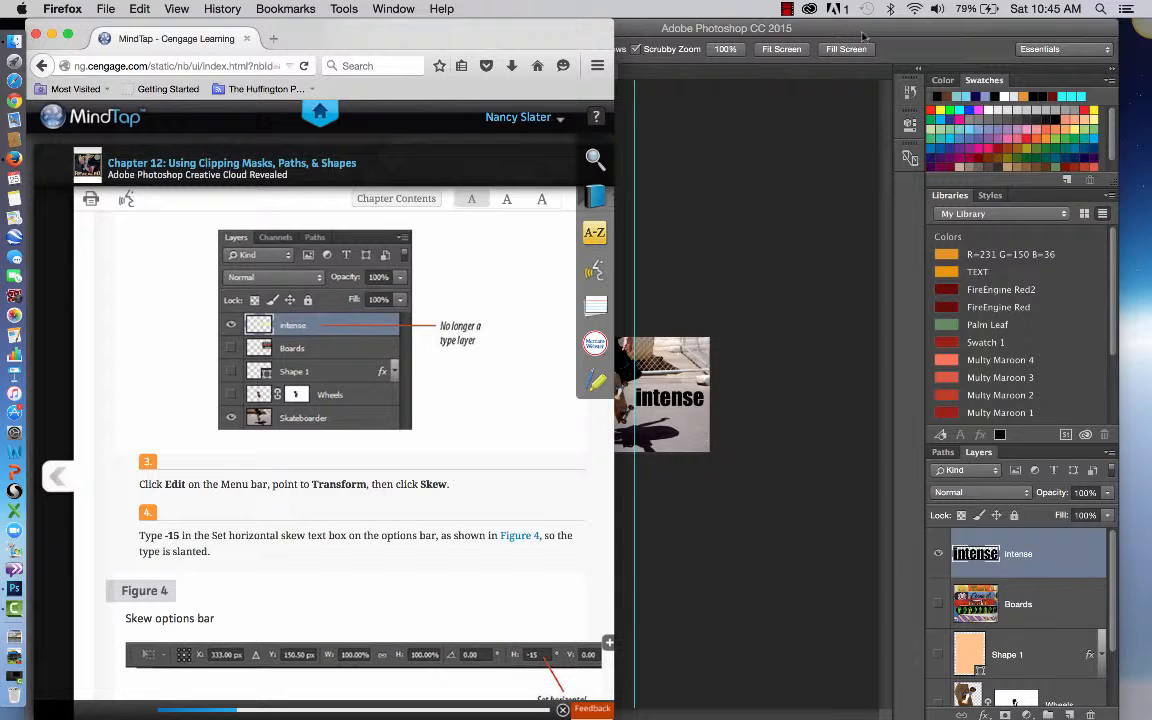
# Return to Photoshop and apply the Skew transform to the intense layer with a horizontal skew of -15.
pyautogui.click(862, 35)
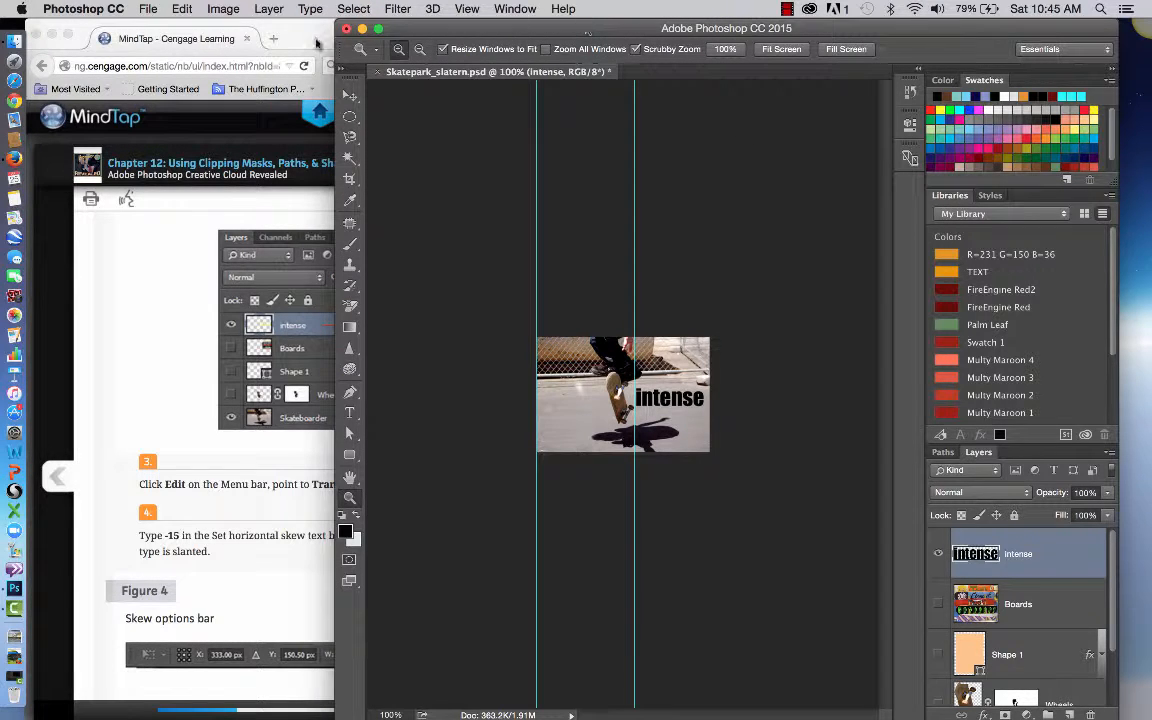
pyautogui.click(181, 9)
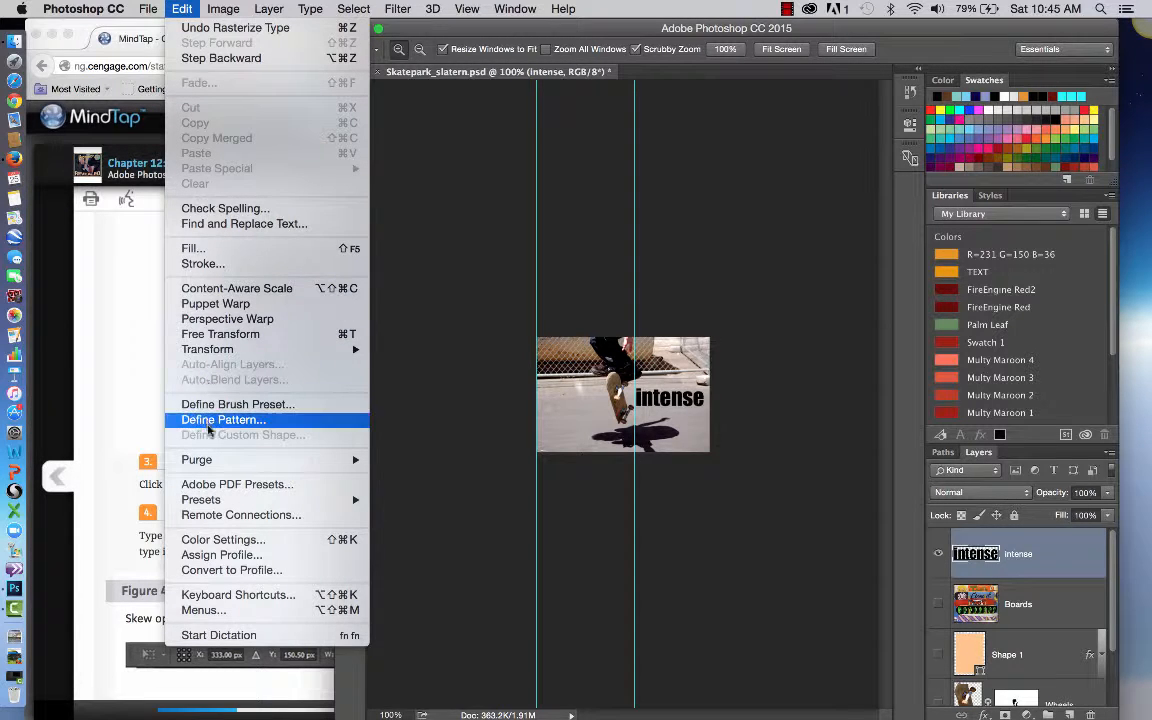
pyautogui.moveTo(213, 350)
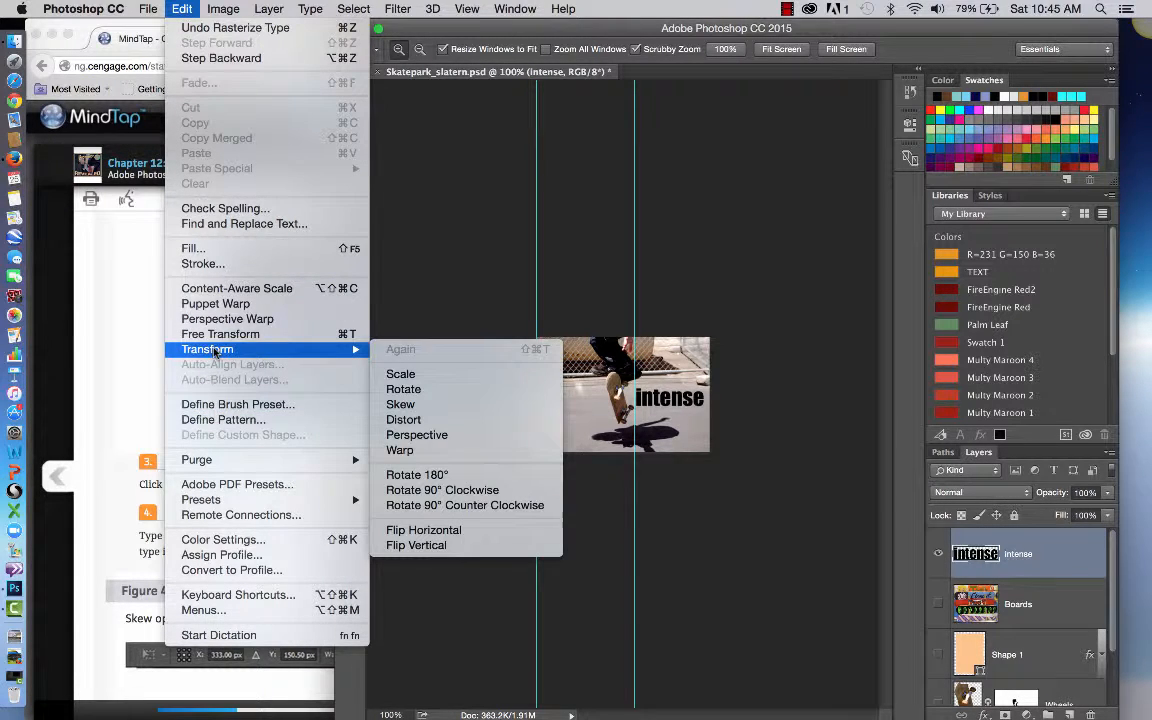
pyautogui.click(403, 404)
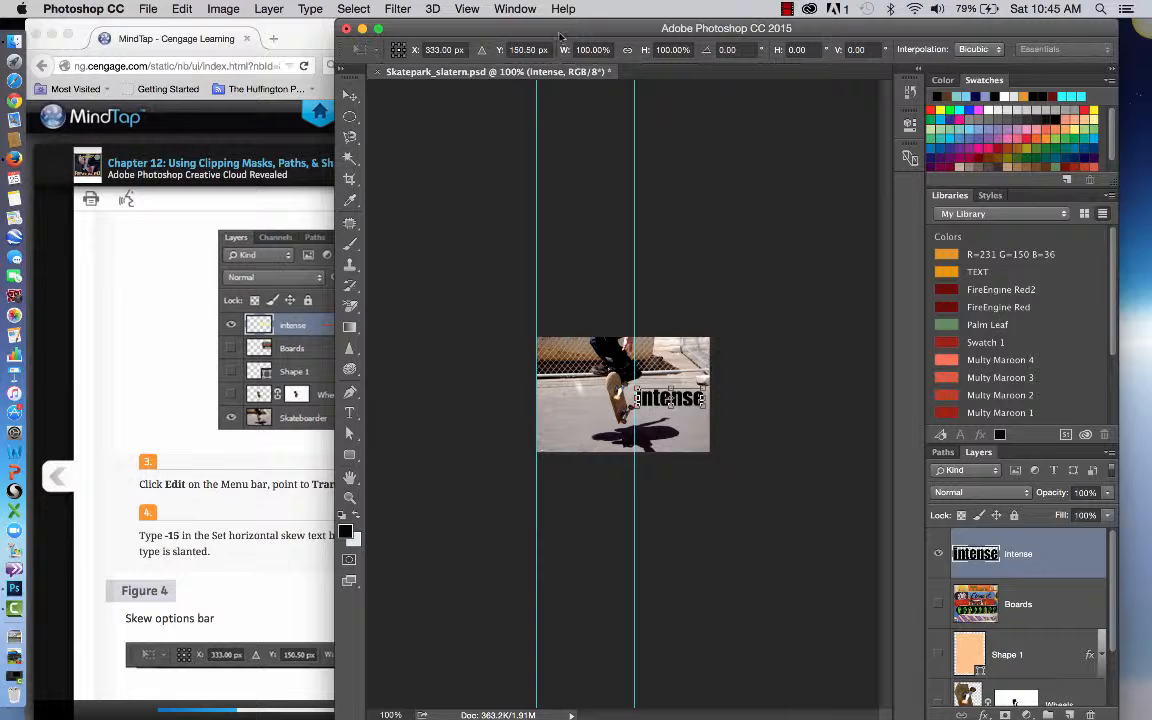
pyautogui.moveTo(563, 30); pyautogui.dragTo(607, 45)
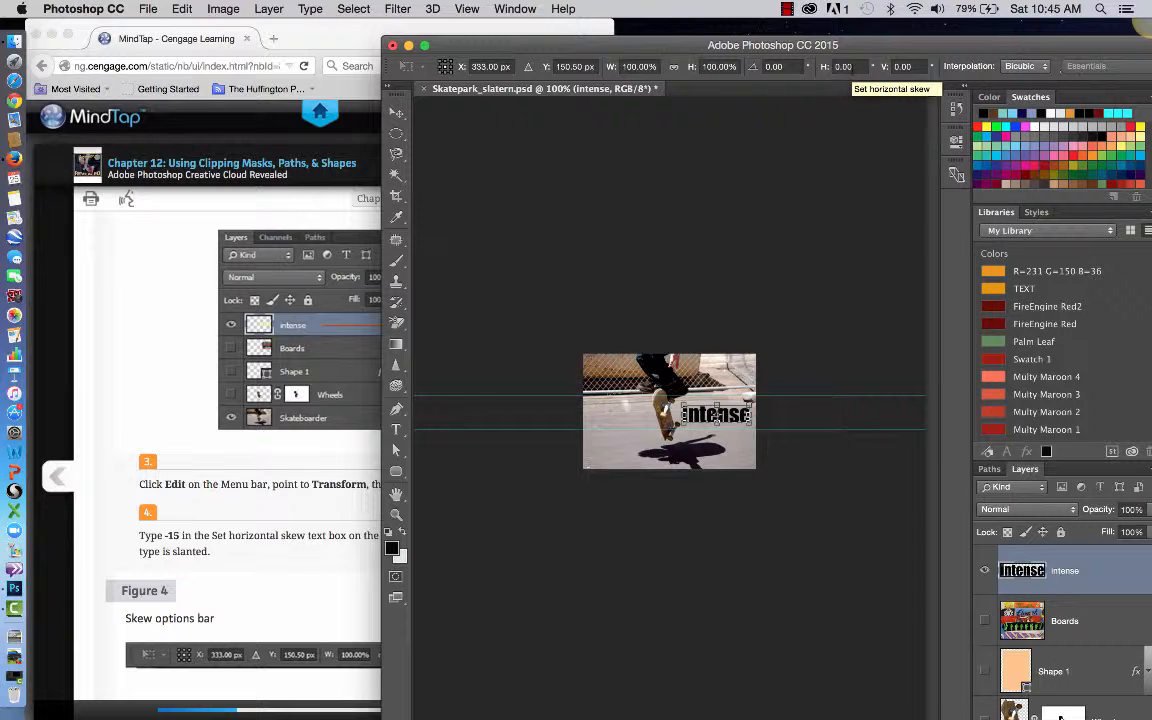
pyautogui.click(846, 67)
pyautogui.write('-15')
pyautogui.press('Tab')
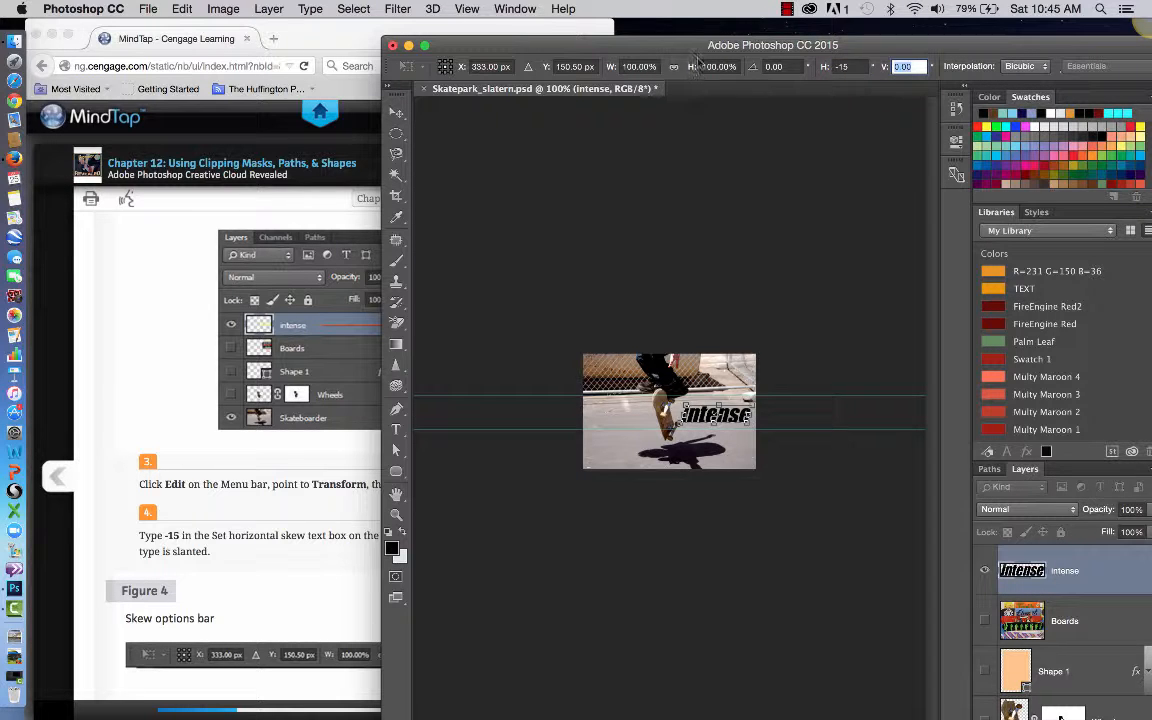
# Move the Photoshop window aside to uncover the lesson, and read step 5 and Figure 5 on committing the transform.
pyautogui.doubleClick(666, 48)
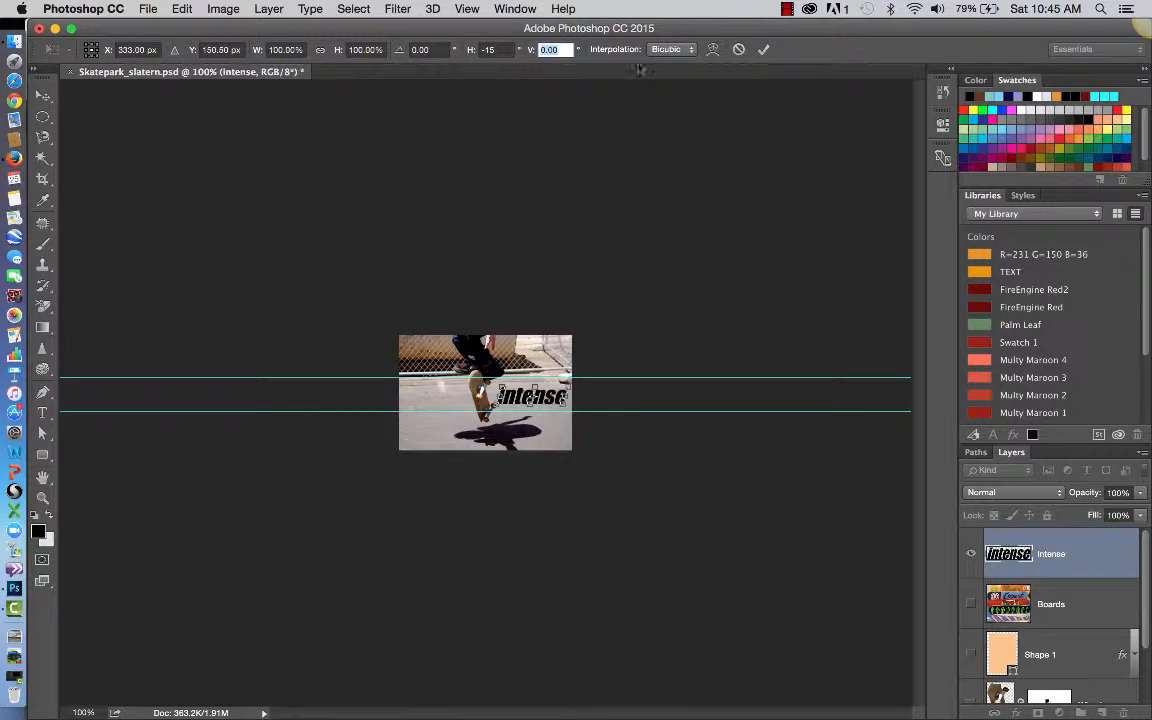
pyautogui.doubleClick(325, 33)
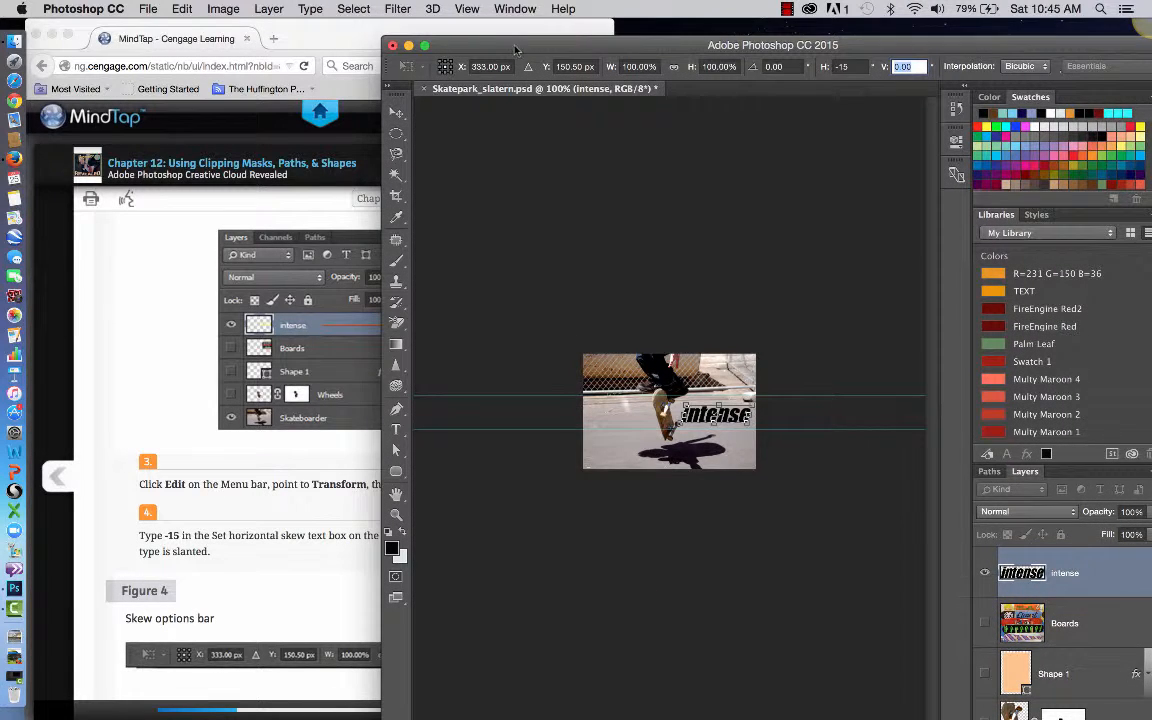
pyautogui.moveTo(515, 49); pyautogui.dragTo(587, 36)
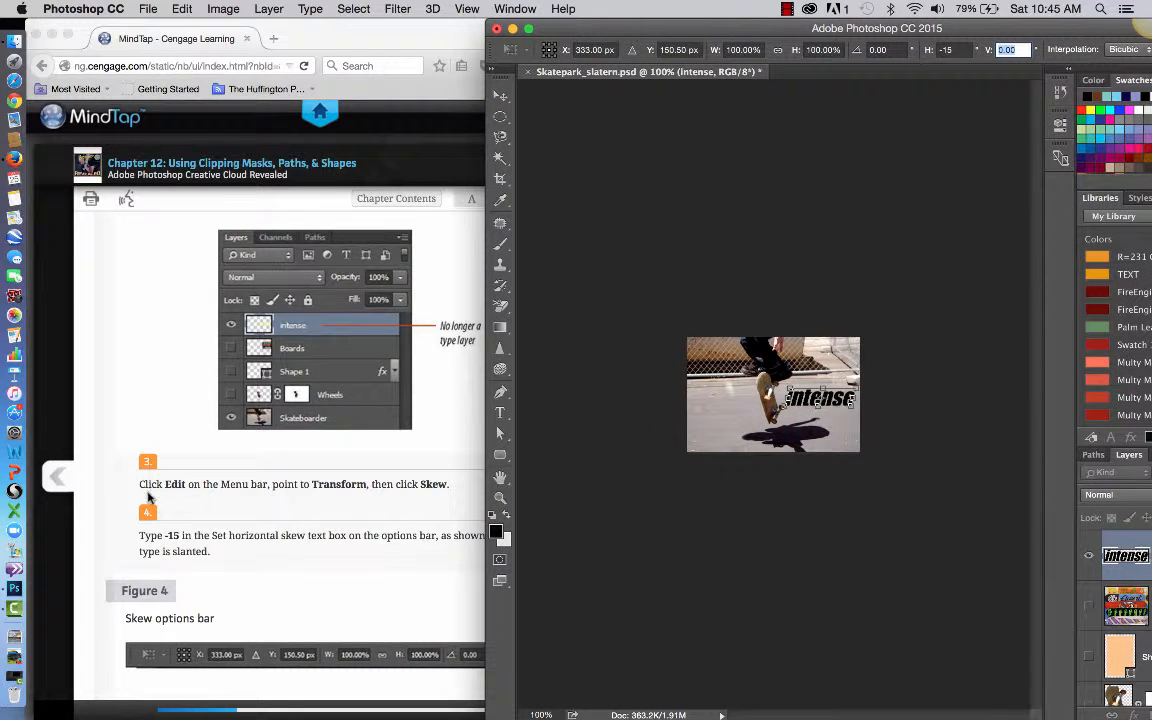
pyautogui.scroll(-5, 330, 499)
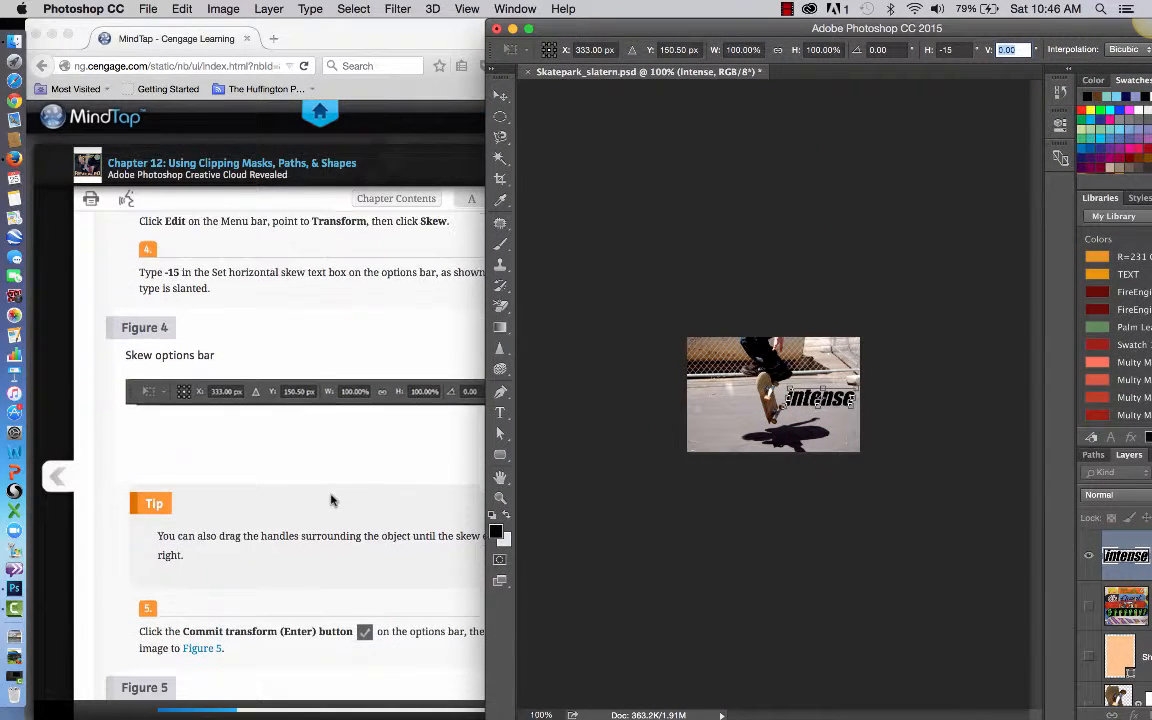
pyautogui.scroll(-2, 330, 499)
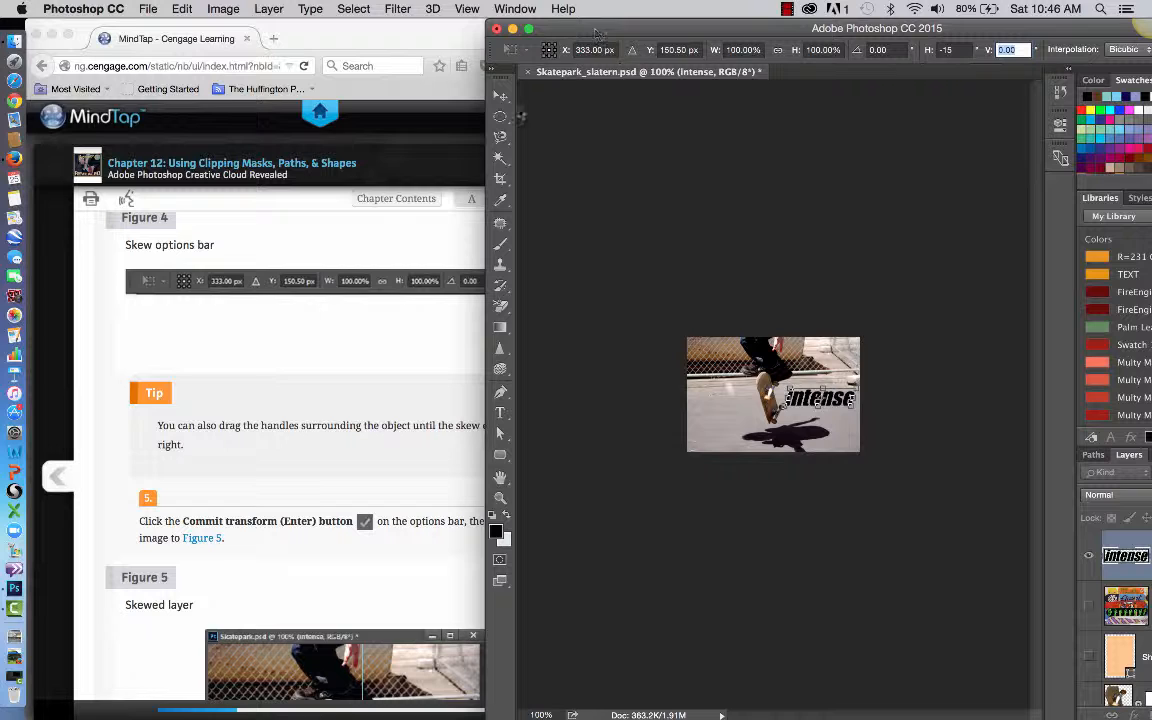
pyautogui.scroll(-1, 348, 488)
pyautogui.scroll(-1, 348, 488)
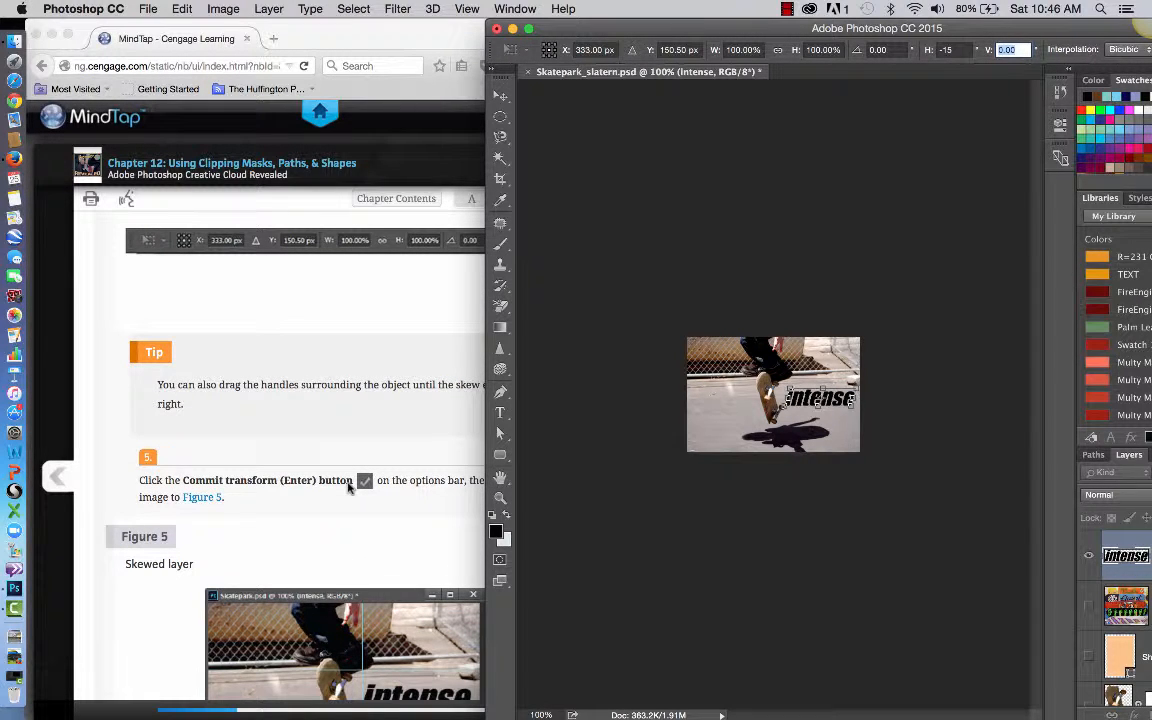
pyautogui.scroll(-3, 348, 488)
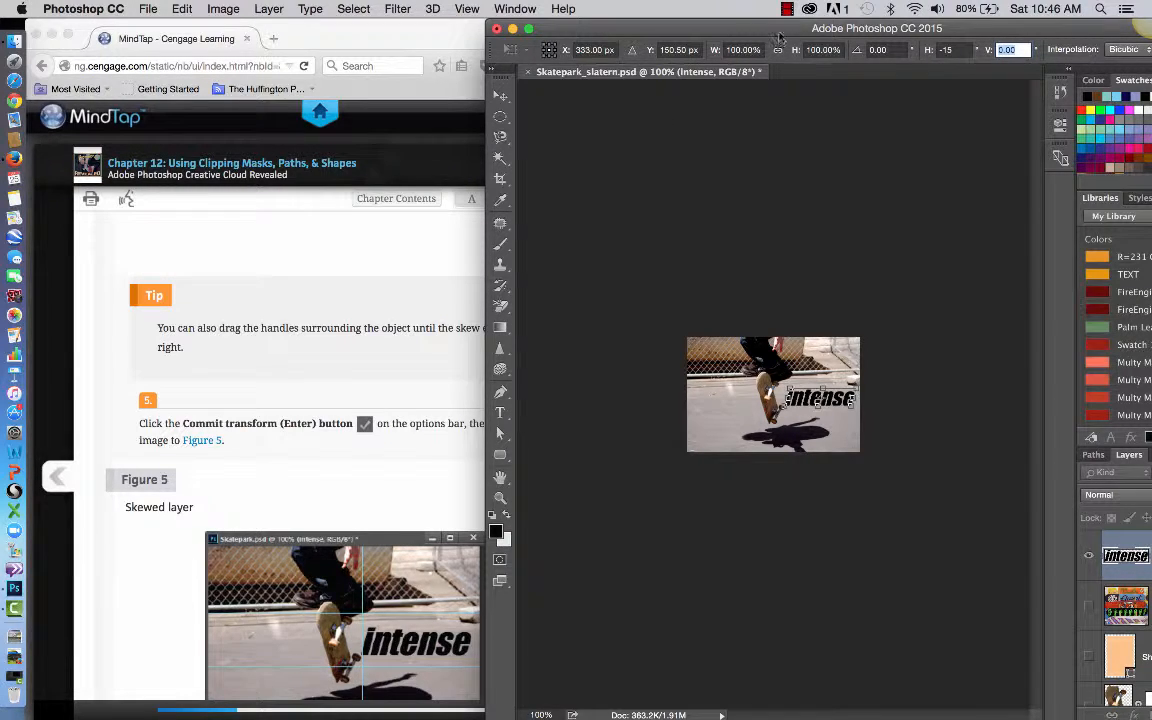
# Move and widen the Photoshop window until the full transform options are in view, and commit the skew.
pyautogui.moveTo(779, 36); pyautogui.dragTo(441, 37)
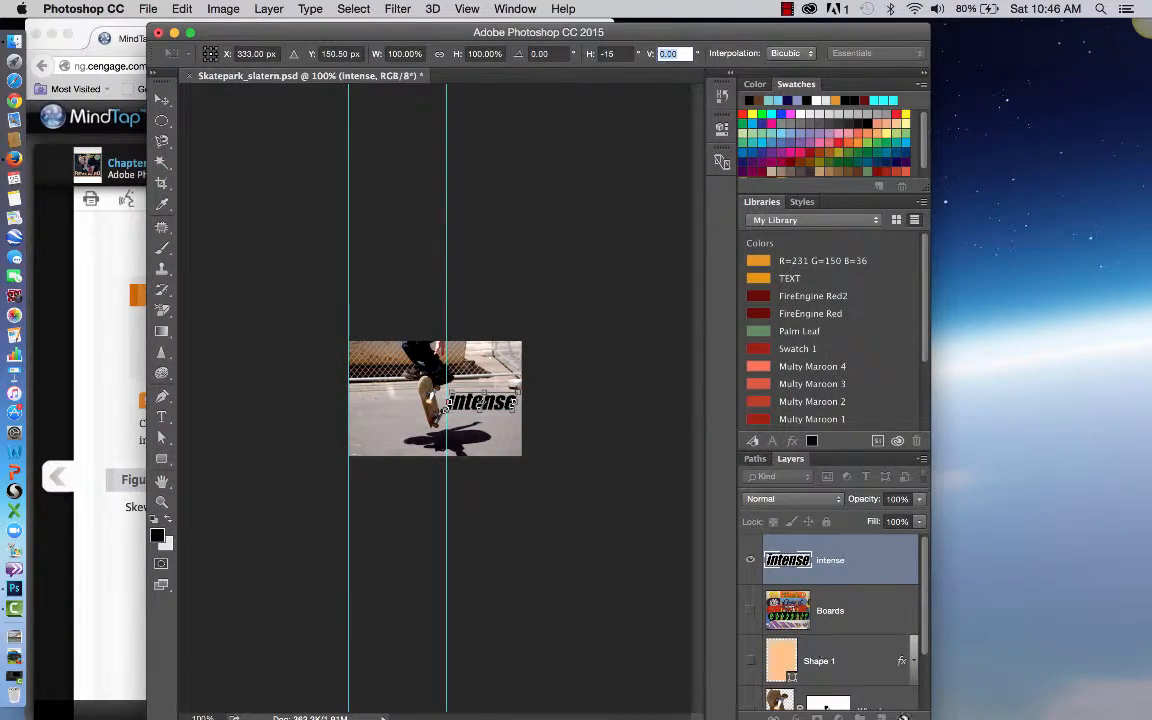
pyautogui.moveTo(929, 717); pyautogui.dragTo(1124, 714)
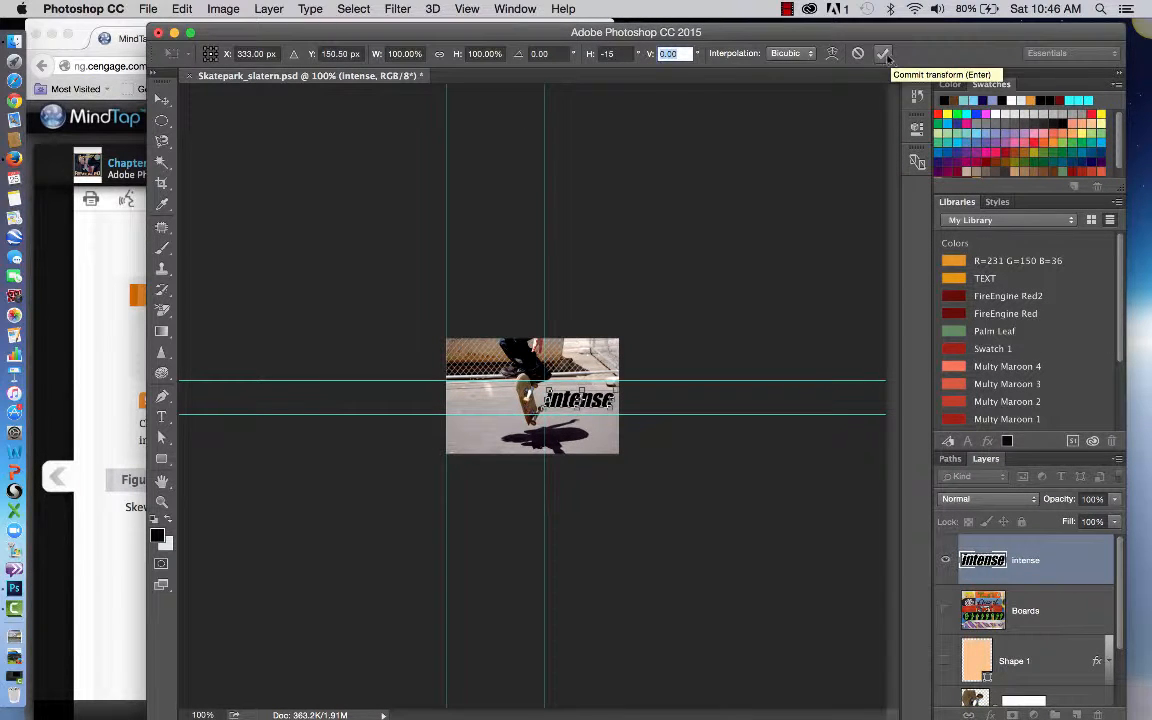
pyautogui.click(883, 54)
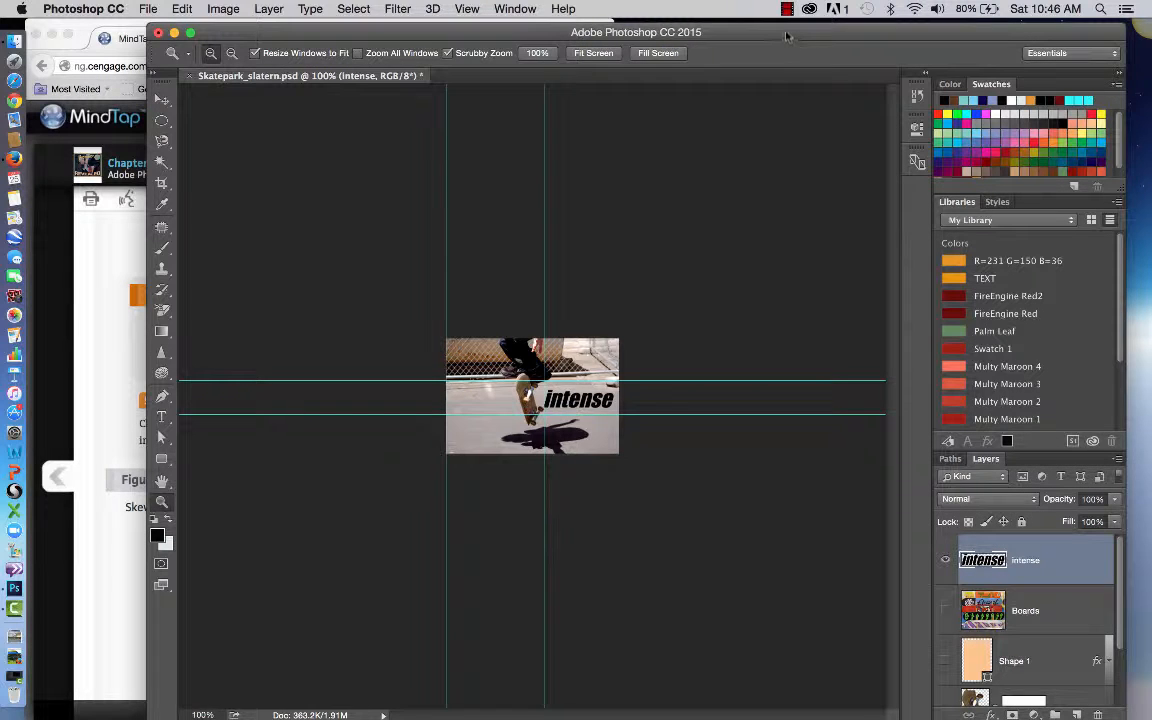
# Narrow the Photoshop window and place it beside the browser so both the lesson and the image are fully in view.
pyautogui.moveTo(707, 34); pyautogui.dragTo(670, 30)
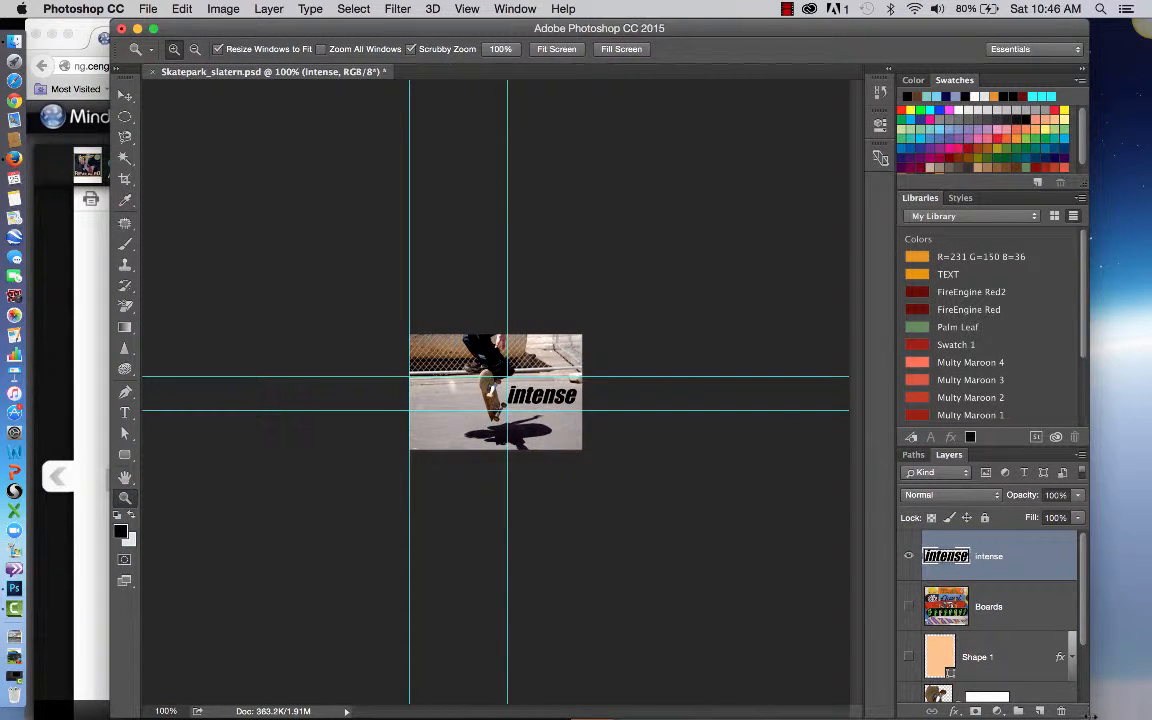
pyautogui.moveTo(1089, 716); pyautogui.dragTo(645, 660)
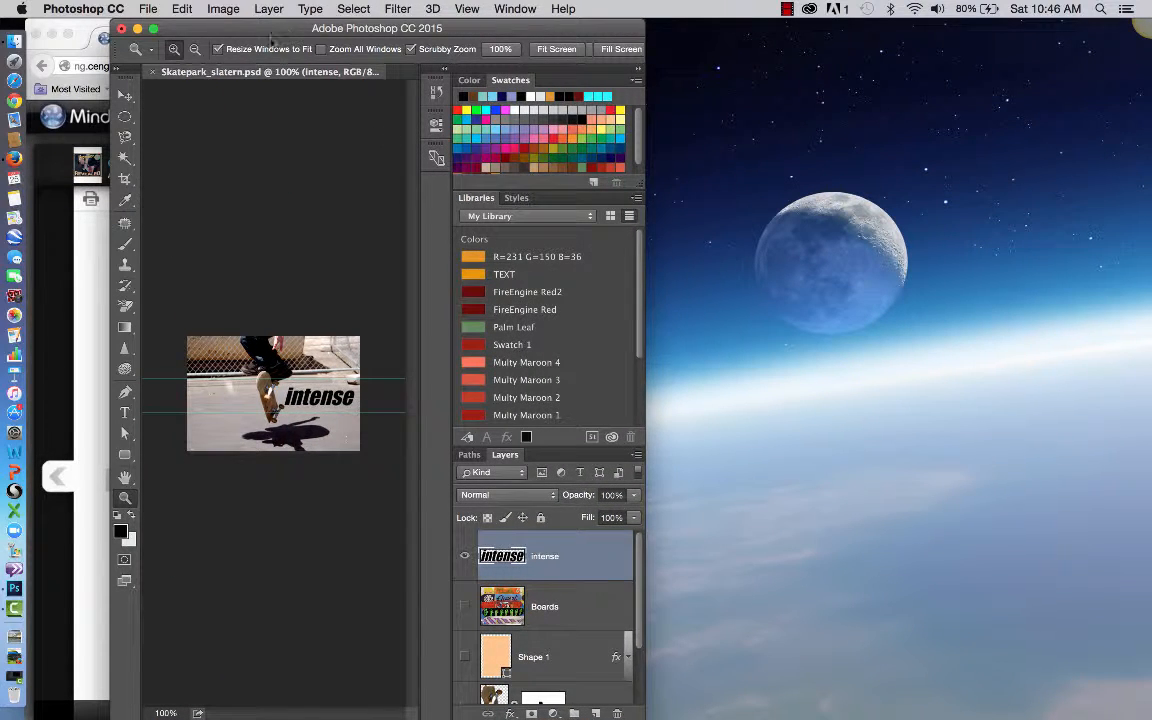
pyautogui.moveTo(266, 35); pyautogui.dragTo(773, 30)
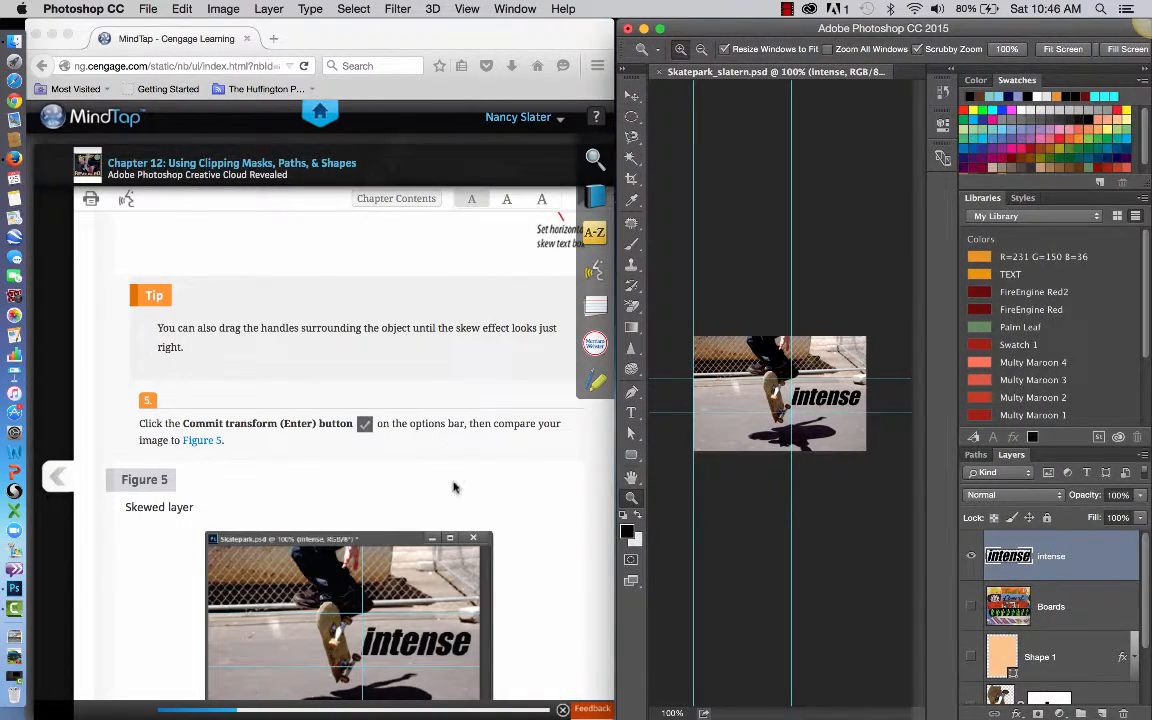
# Following the lesson's Create a clipping mask section, move the intense layer beneath the Boards layer and show the Boards layer.
pyautogui.scroll(-5, 453, 487)
pyautogui.scroll(-5, 453, 487)
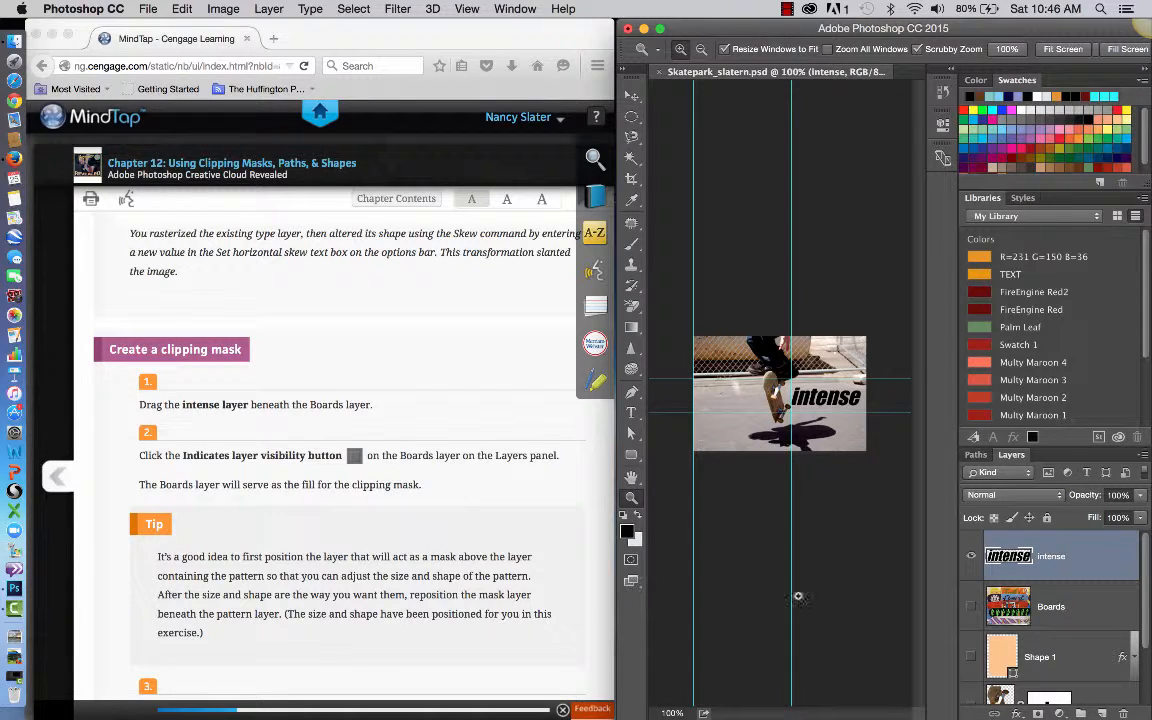
pyautogui.moveTo(1060, 567); pyautogui.dragTo(1068, 643)
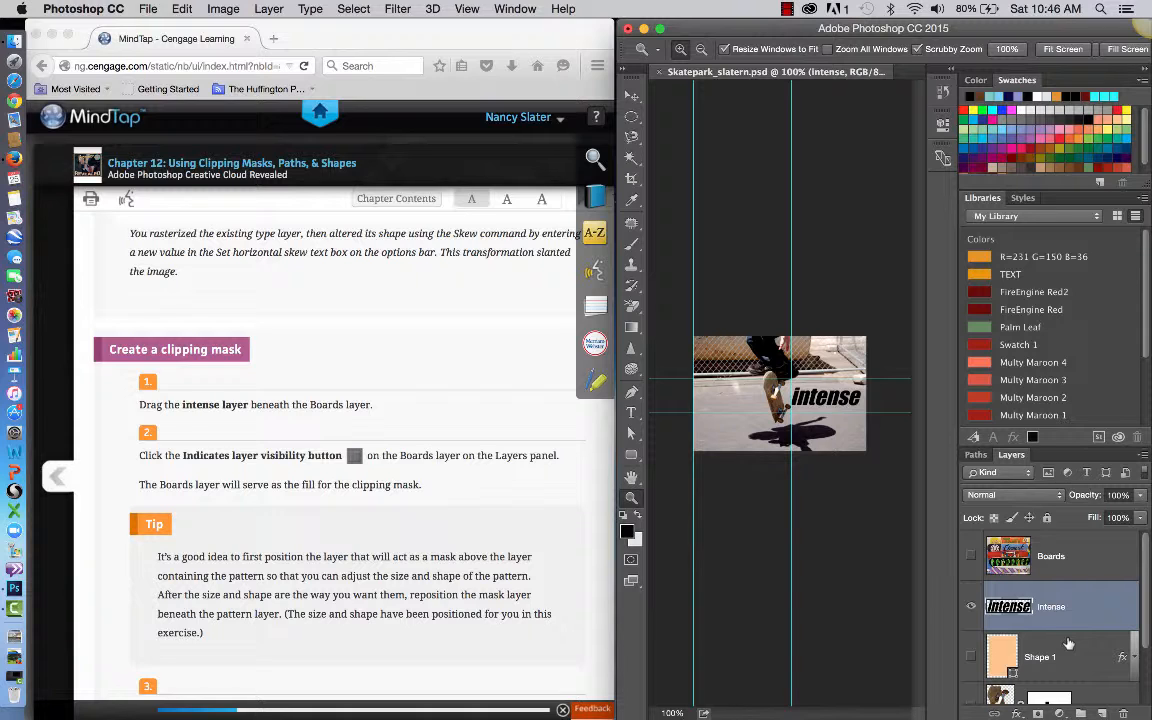
pyautogui.click(971, 556)
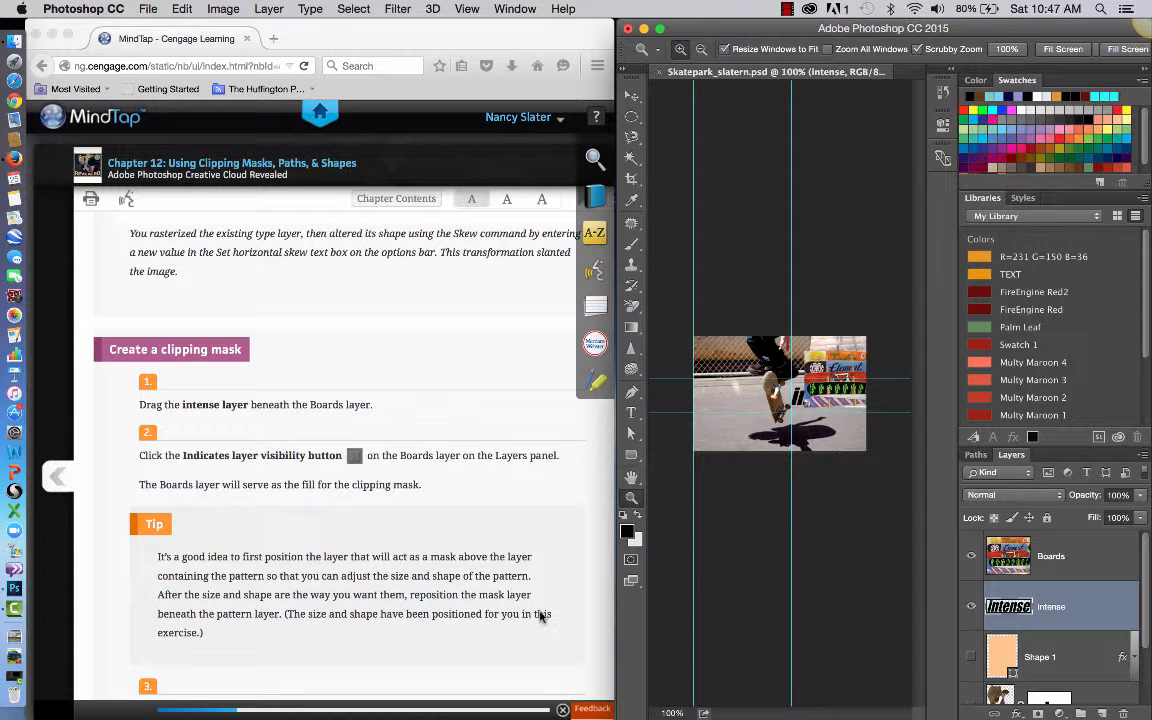
# Follow step 4 of the lesson to create a clipping mask that clips the Boards layer to the intense layer.
pyautogui.scroll(-3, 540, 617)
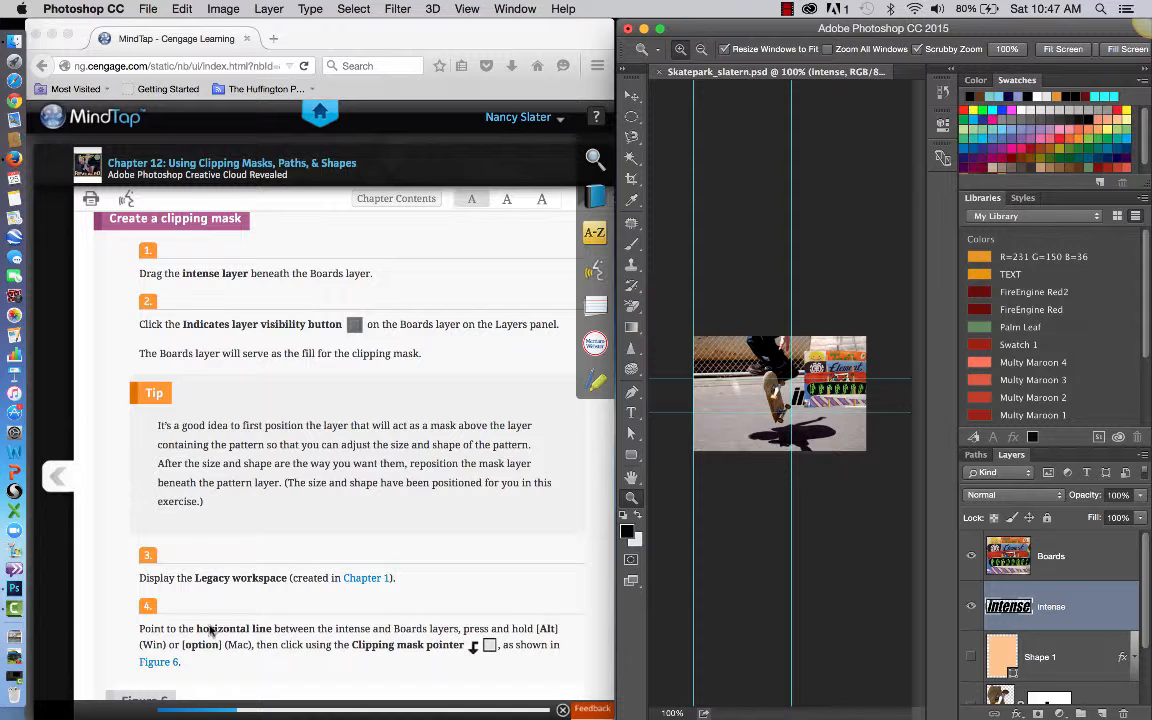
pyautogui.scroll(-3, 548, 585)
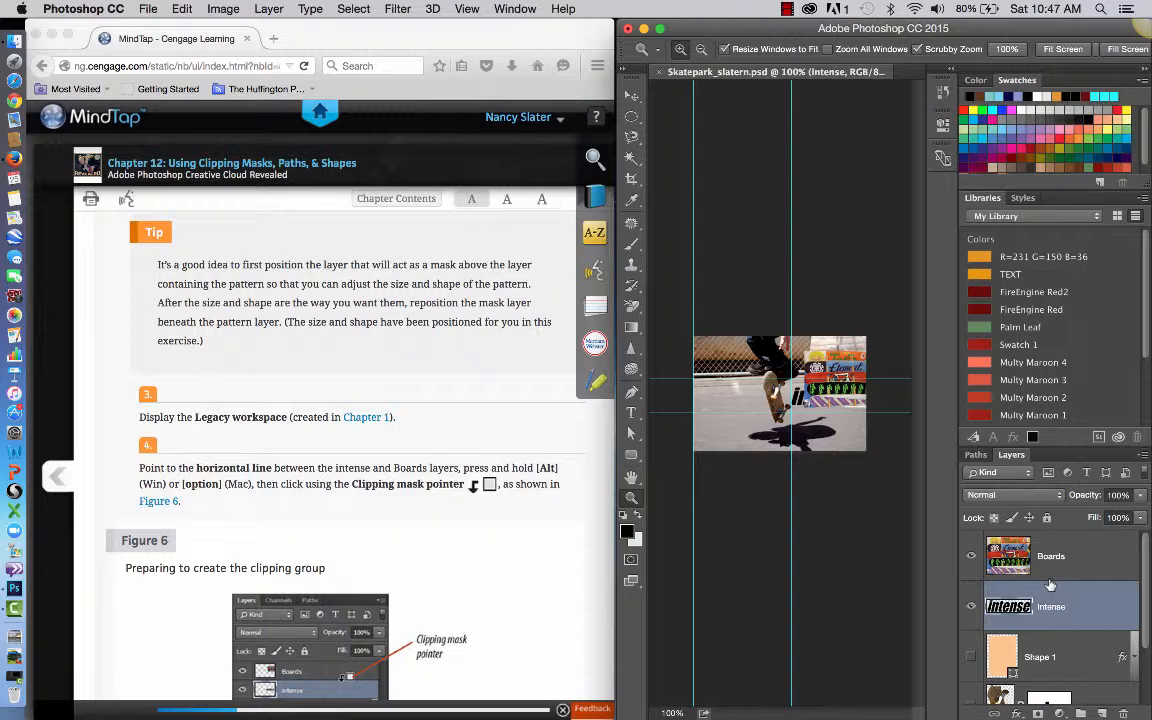
pyautogui.press('alt')
pyautogui.keyDown('alt'); pyautogui.click(1050, 574); pyautogui.keyUp('alt')
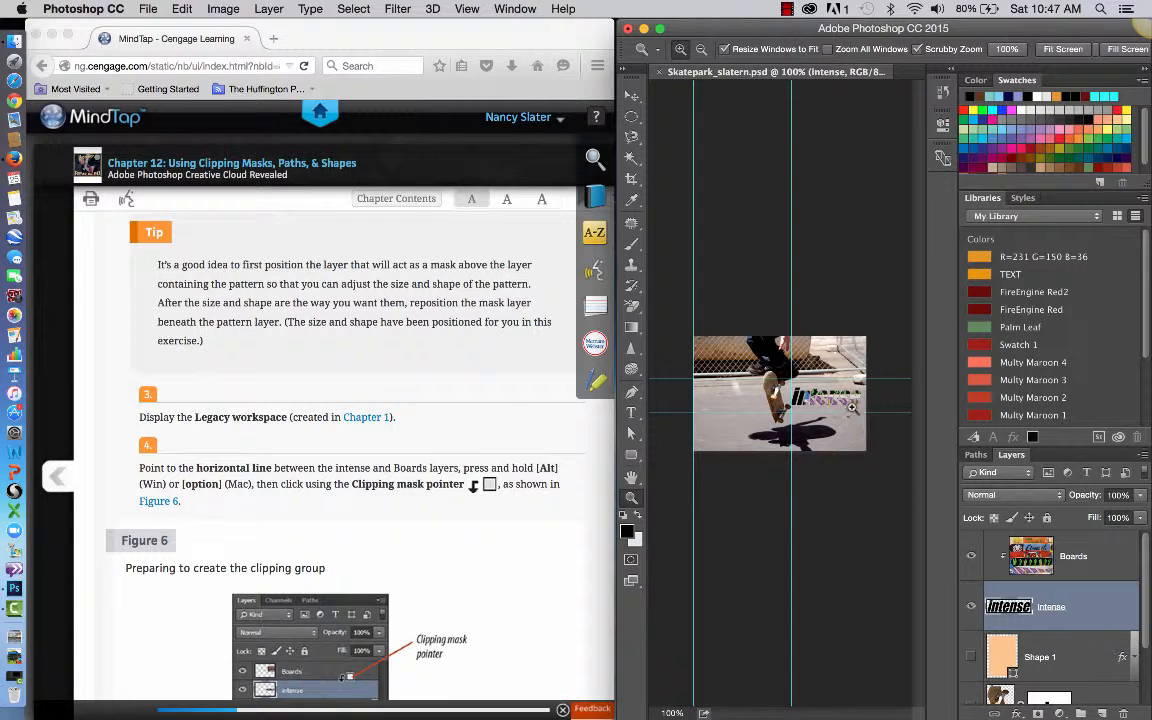
# Read the lesson through step 6 and Figure 7, and inspect the clipped intense text at 300% zoom.
pyautogui.scroll(-3, 518, 616)
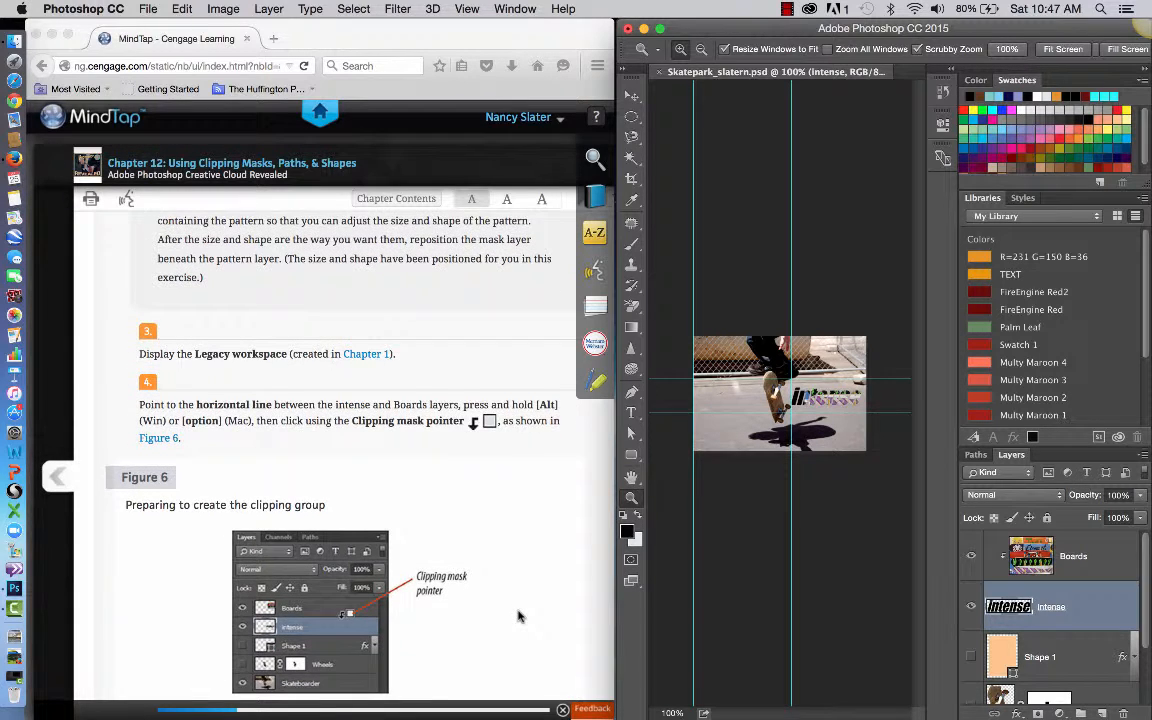
pyautogui.scroll(-6, 518, 616)
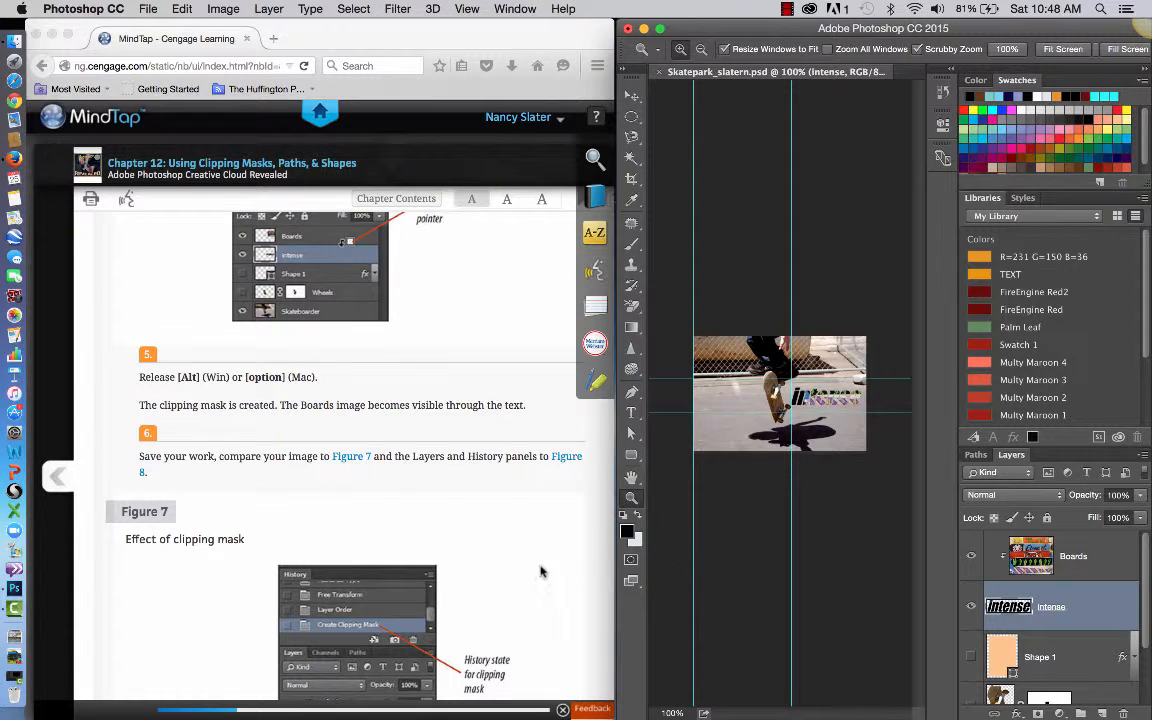
pyautogui.scroll(-2, 541, 572)
pyautogui.scroll(-2, 541, 572)
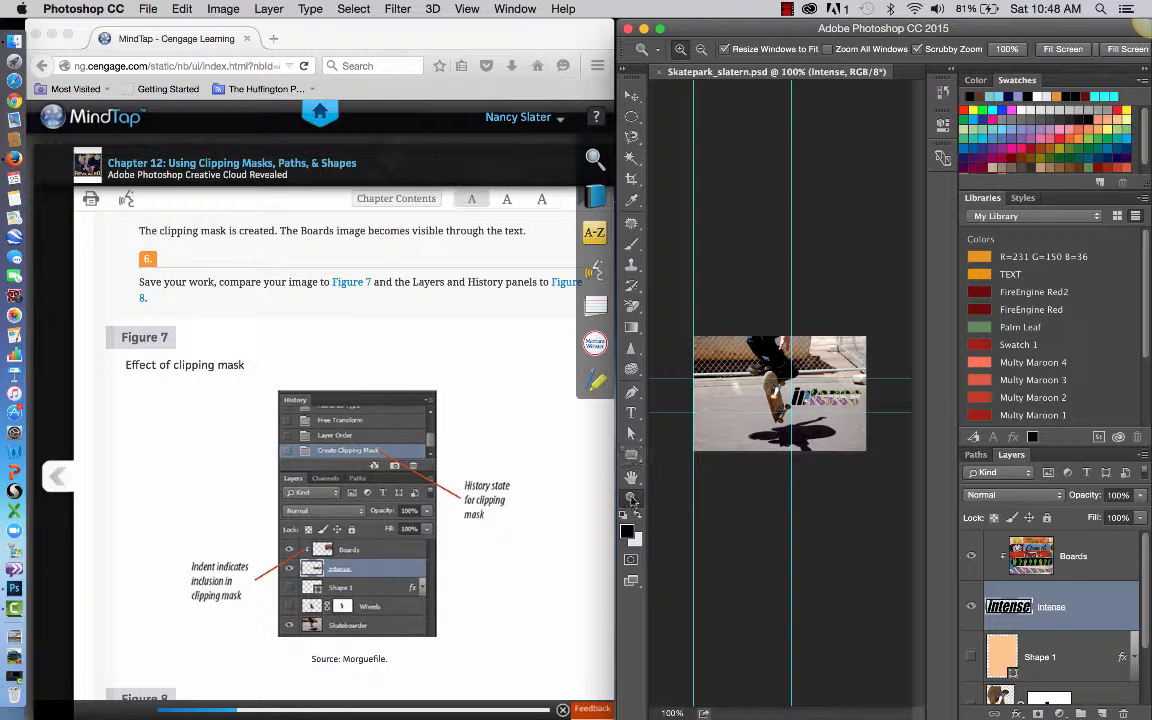
pyautogui.click(822, 401)
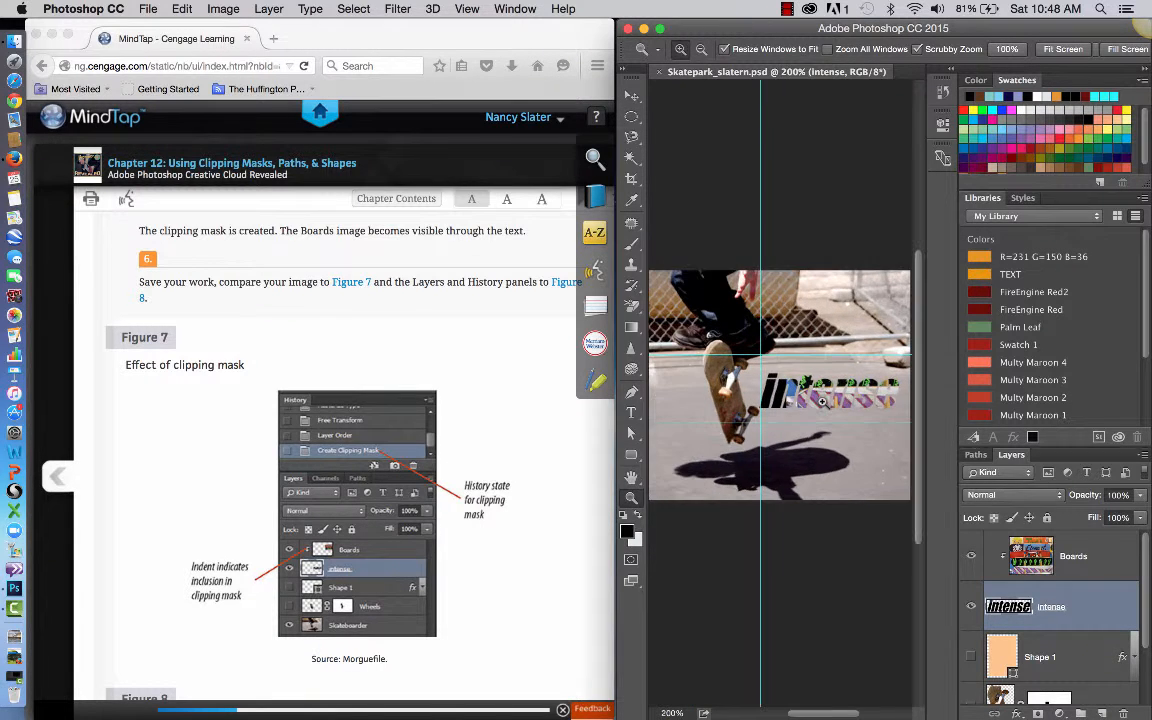
pyautogui.click(822, 401)
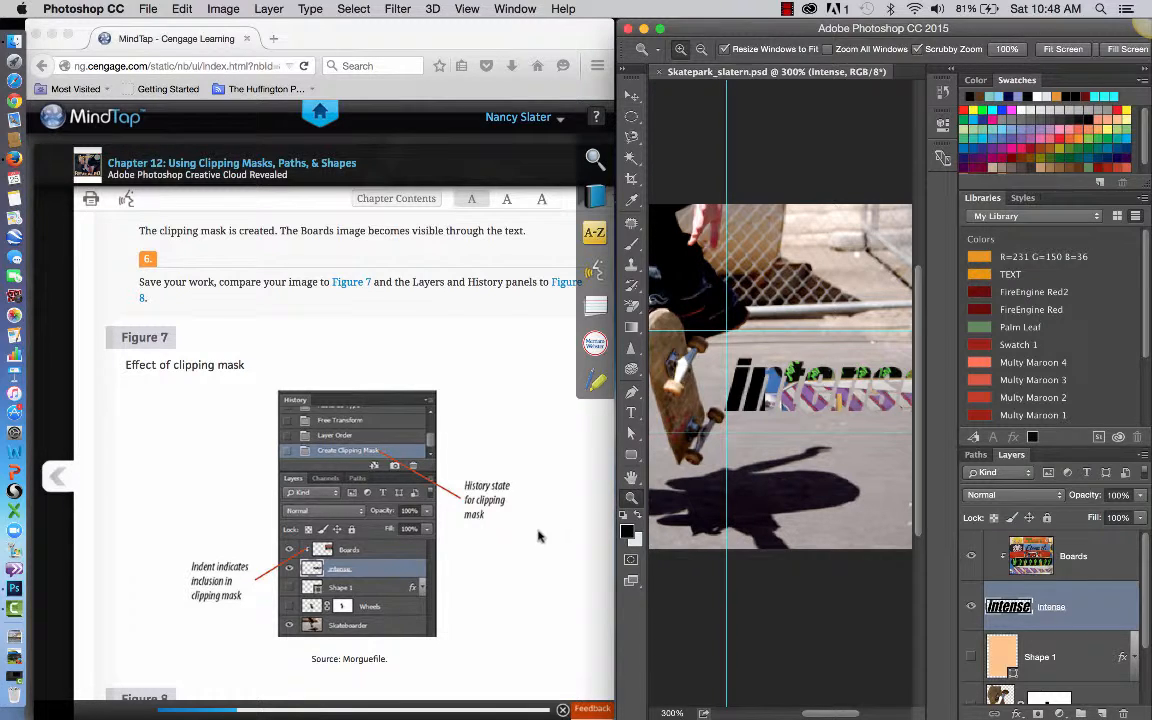
# Compare the image with the lesson's Figure 8, and read the tip on guides and step 7.
pyautogui.scroll(-5, 538, 537)
pyautogui.scroll(-3, 538, 537)
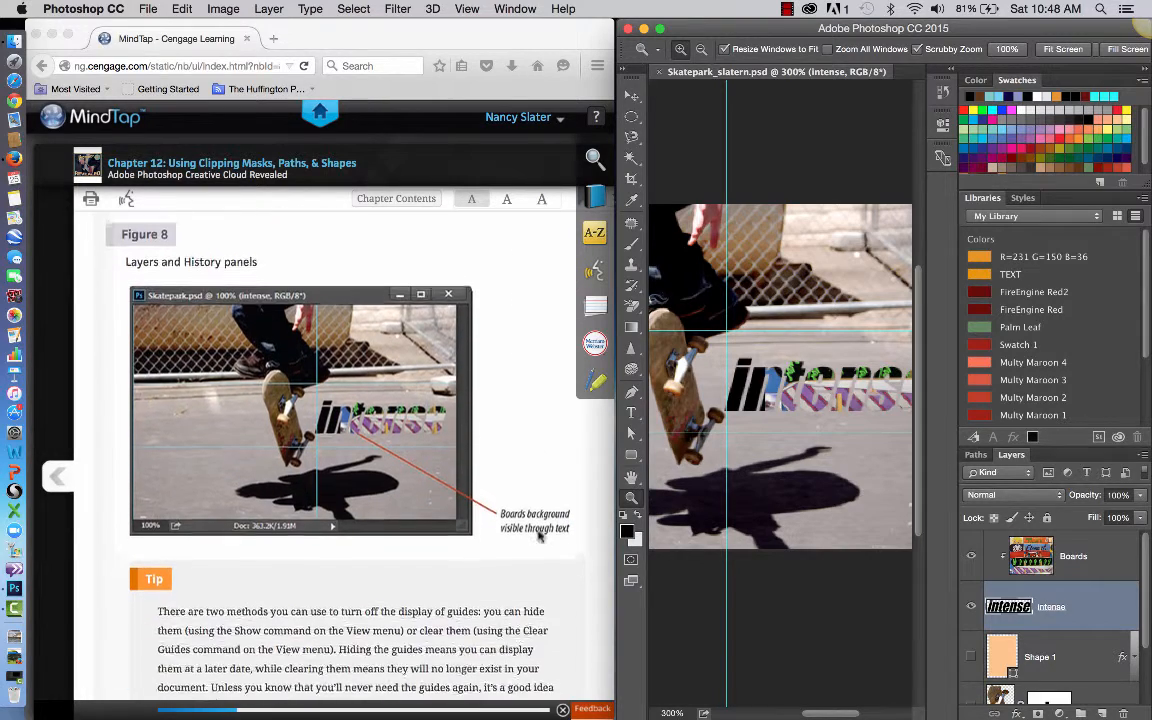
pyautogui.scroll(-1, 538, 537)
pyautogui.scroll(-1, 538, 537)
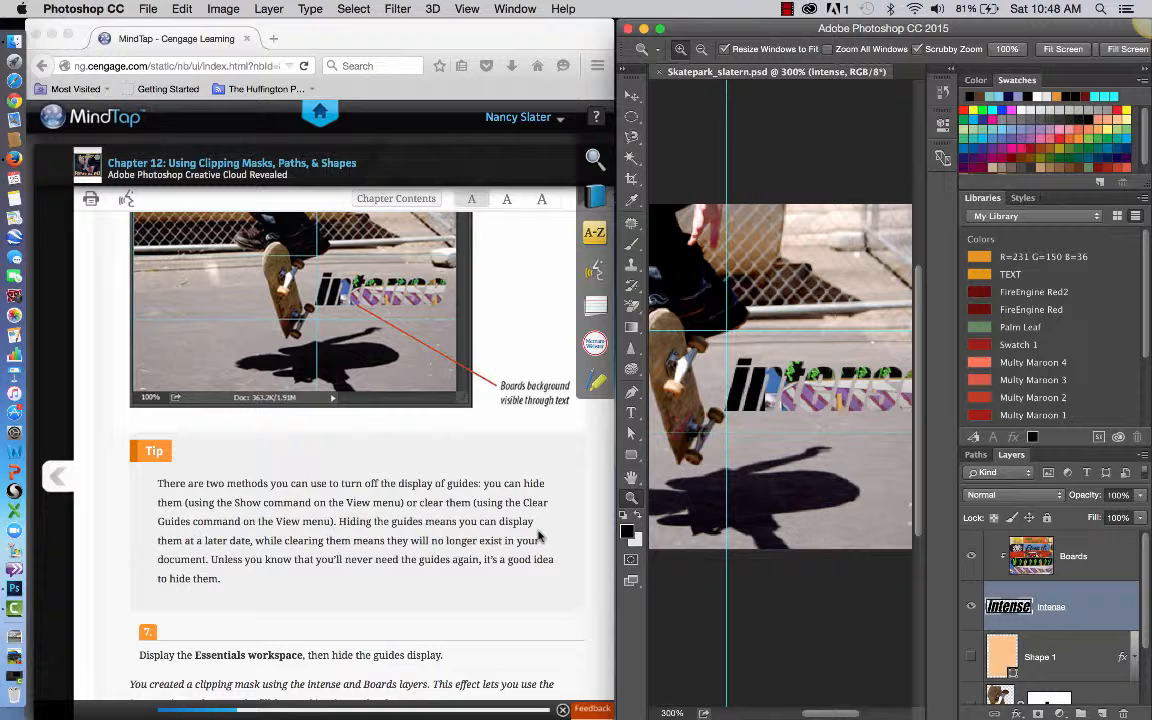
# Following step 7 of the lesson, hide the guides display in the Skatepark image.
pyautogui.scroll(-3, 538, 537)
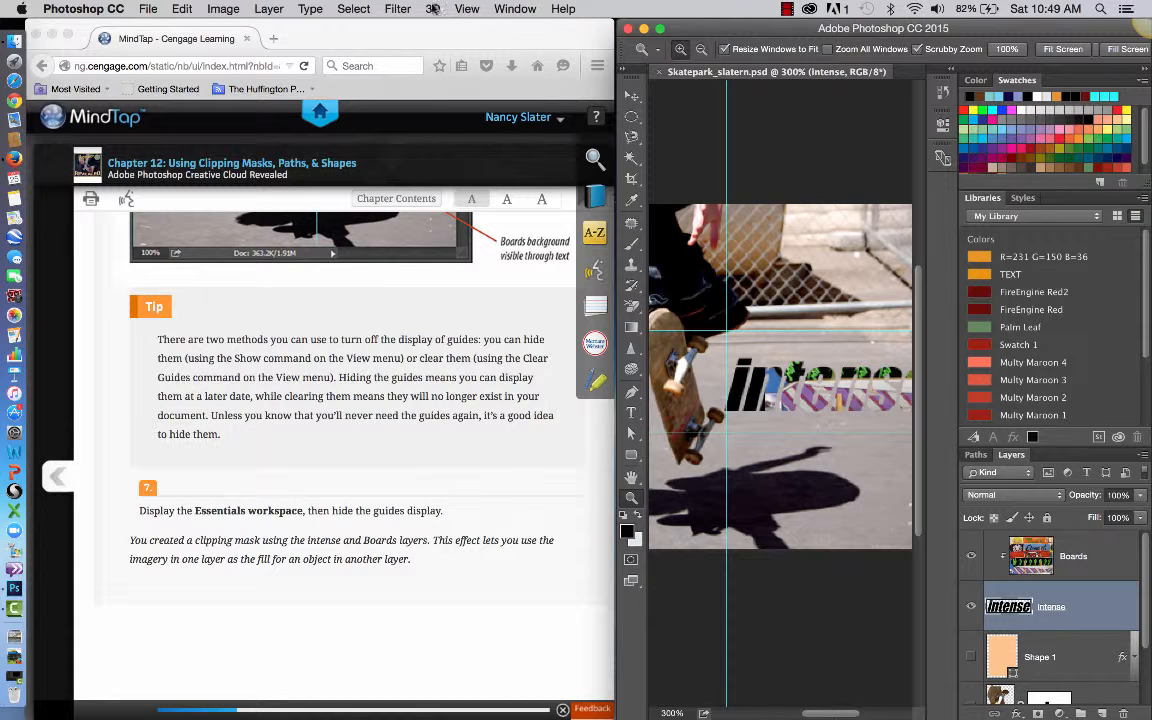
pyautogui.click(467, 9)
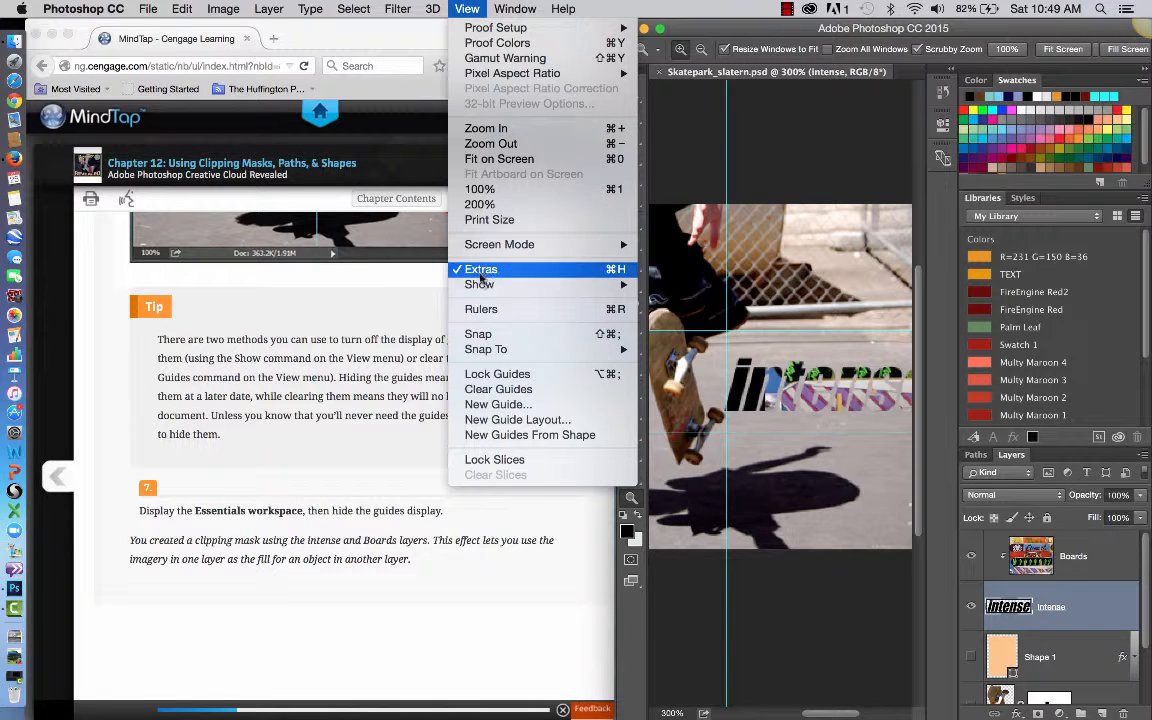
pyautogui.moveTo(485, 287)
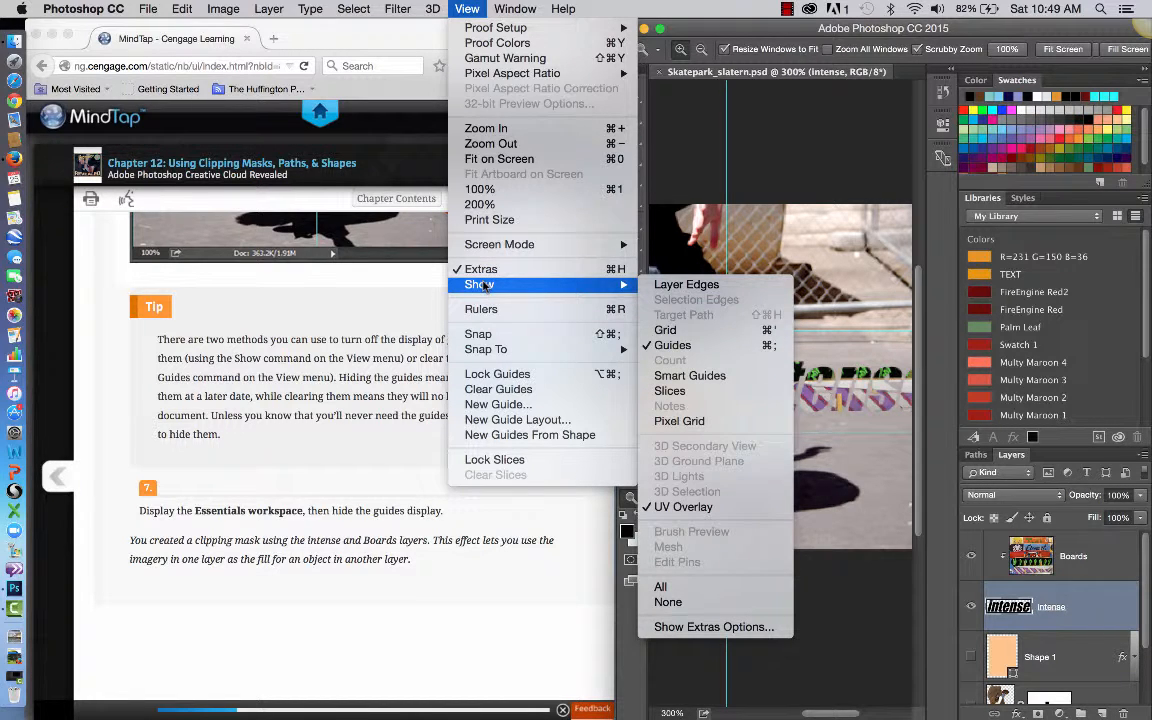
pyautogui.click(706, 347)
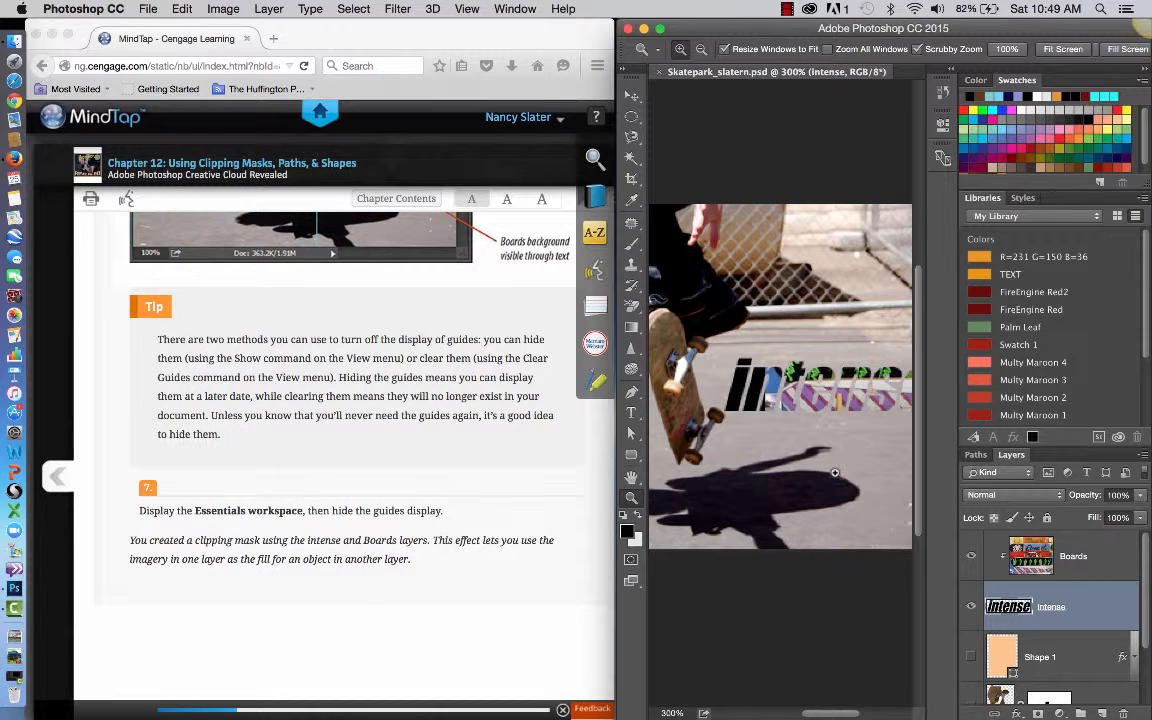
pyautogui.hscroll(5, 825, 380)
pyautogui.hscroll(-2, 836, 473)
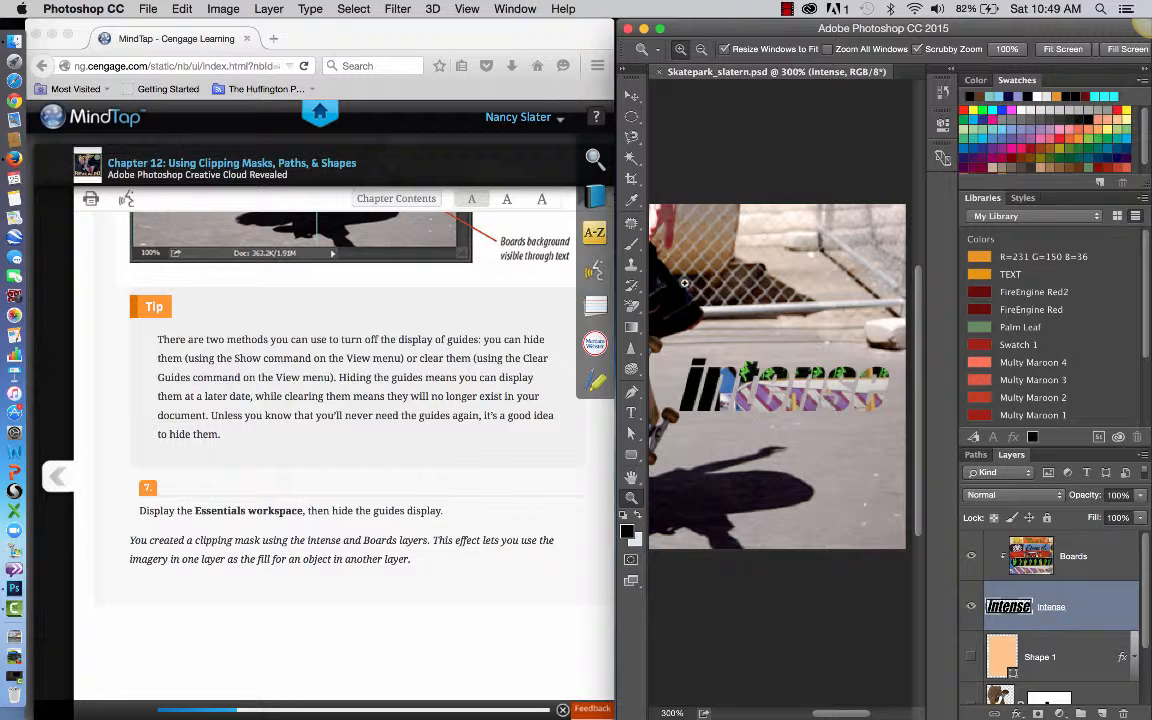
# Activate the Move tool and make the Boards layer the active layer.
pyautogui.click(633, 96)
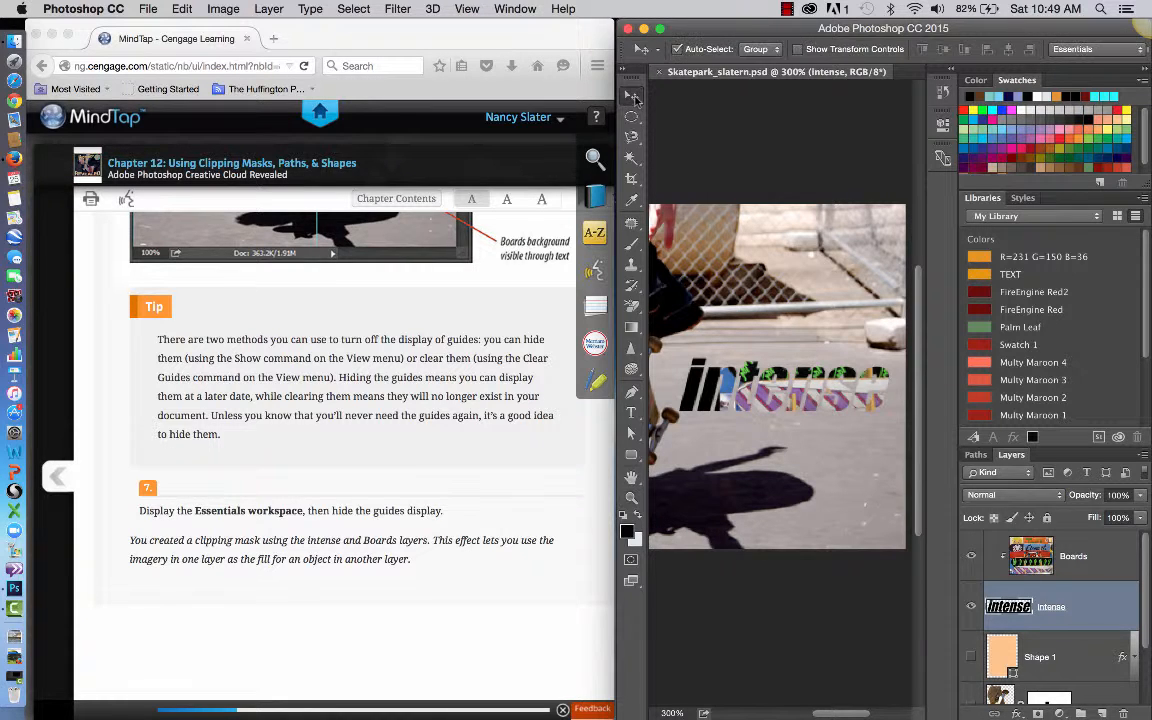
pyautogui.click(1080, 556)
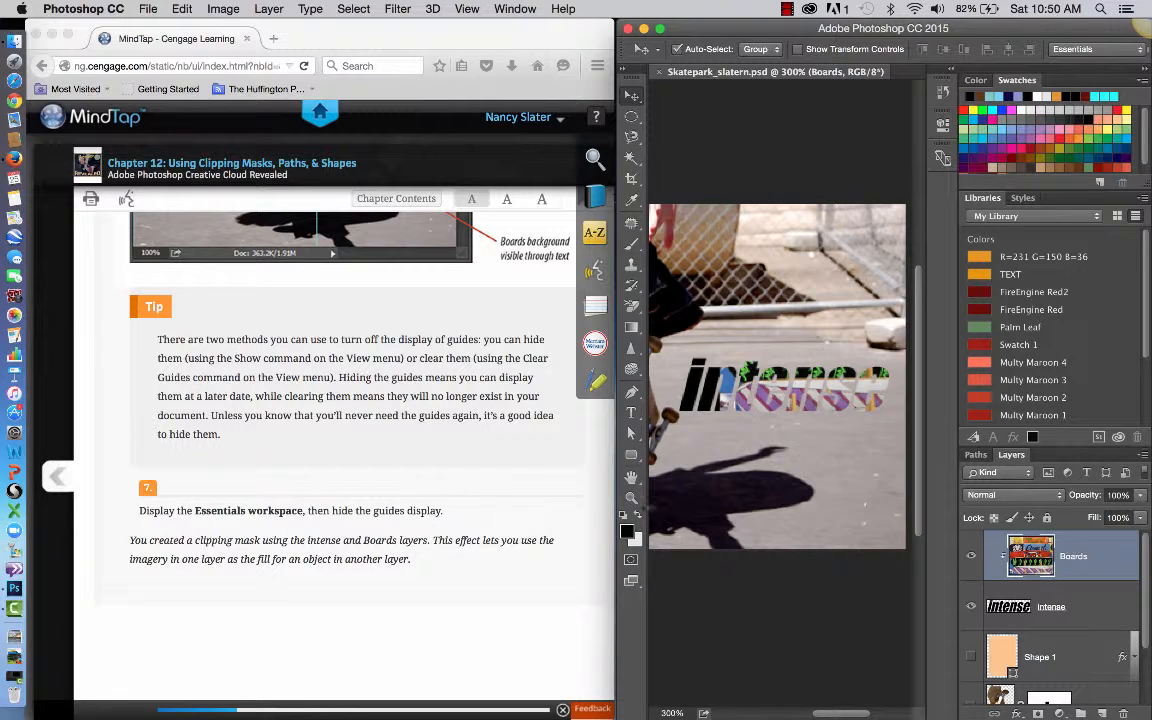
pyautogui.click(576, 474)
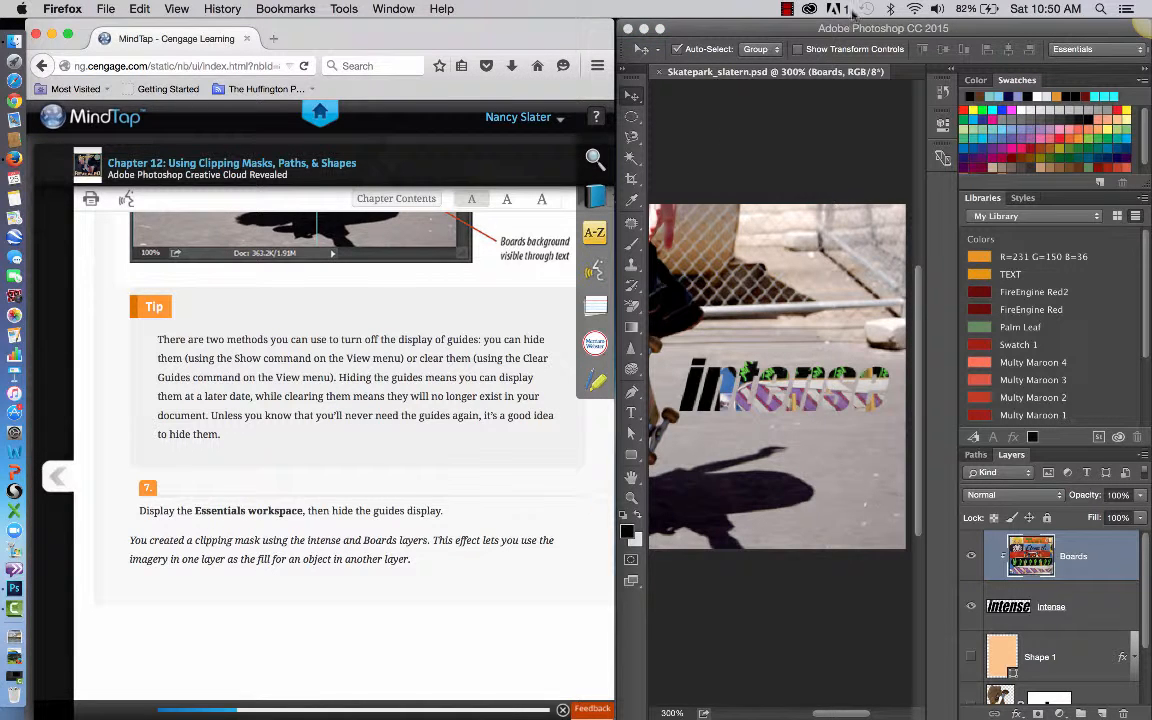
pyautogui.click(788, 10)
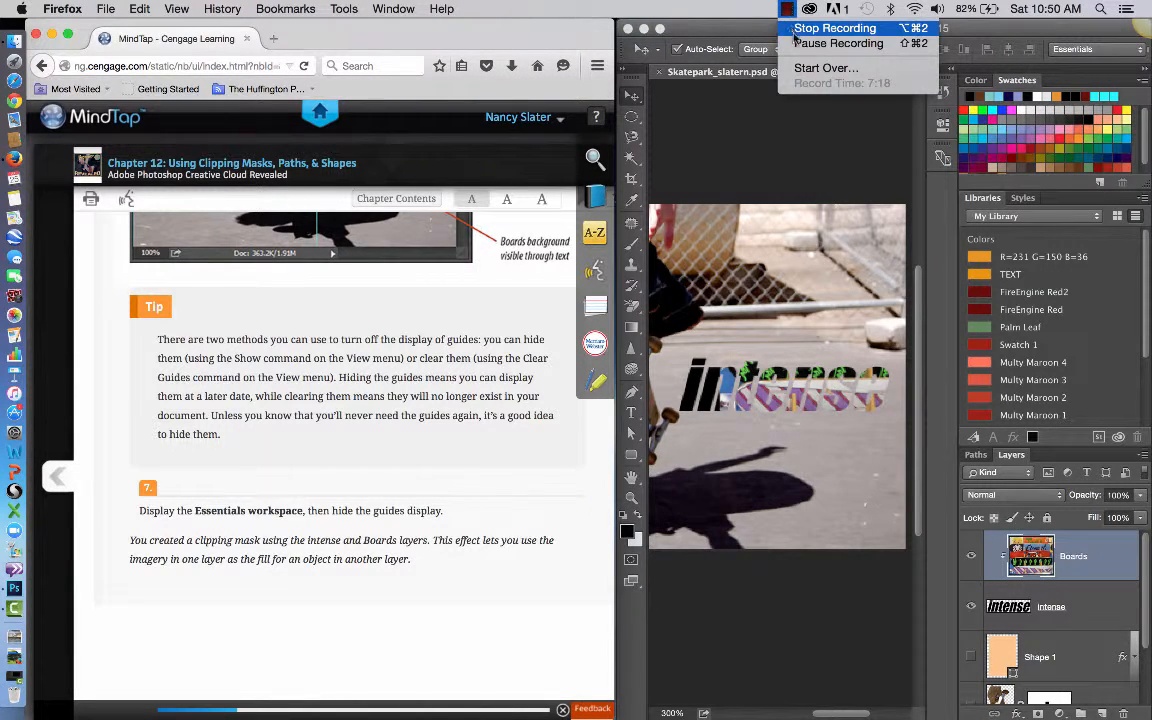
pyautogui.click(805, 43)
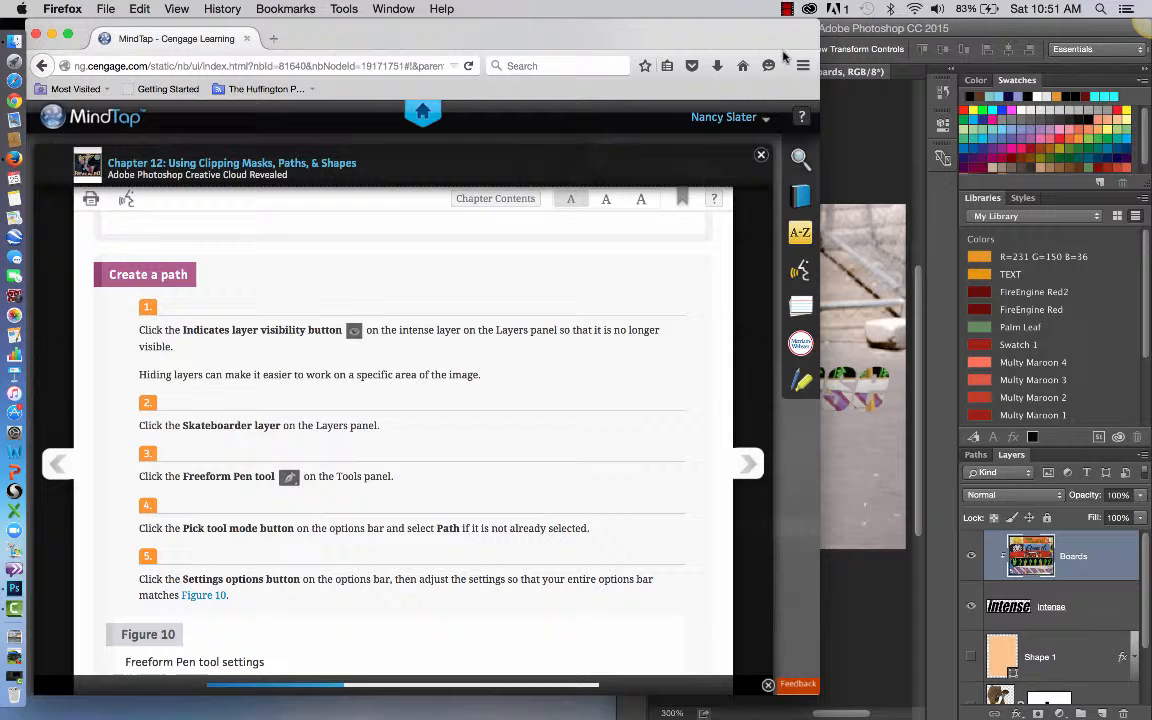
pyautogui.click(865, 163)
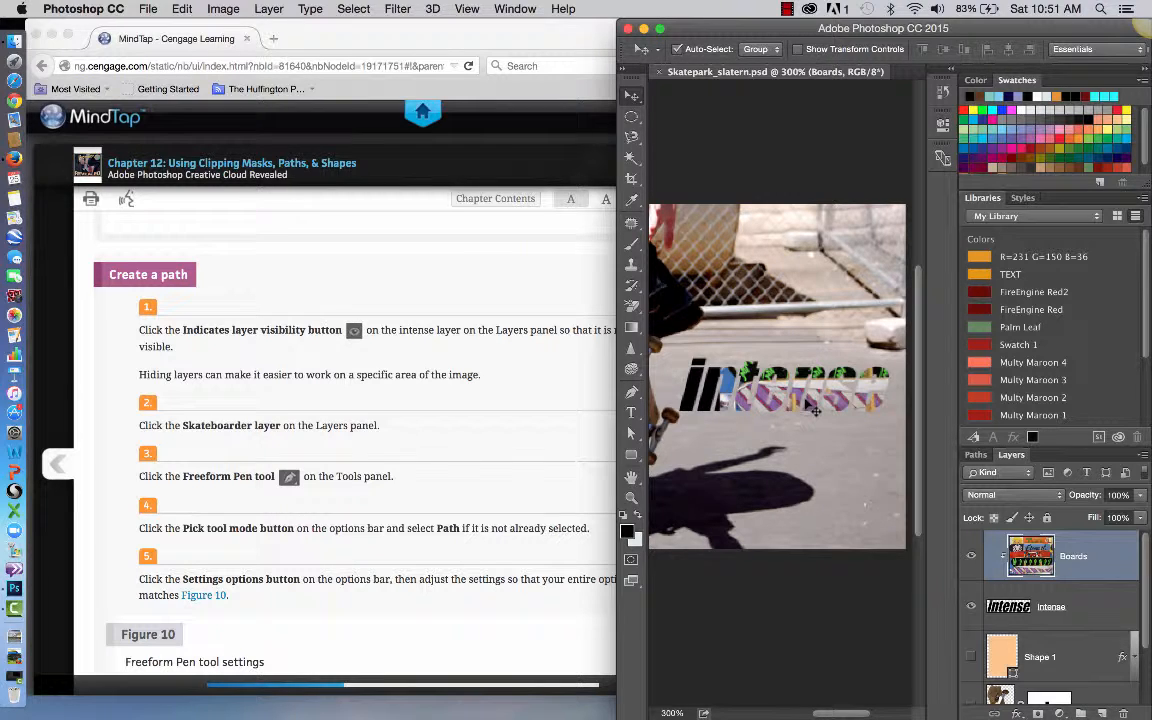
pyautogui.click(722, 361)
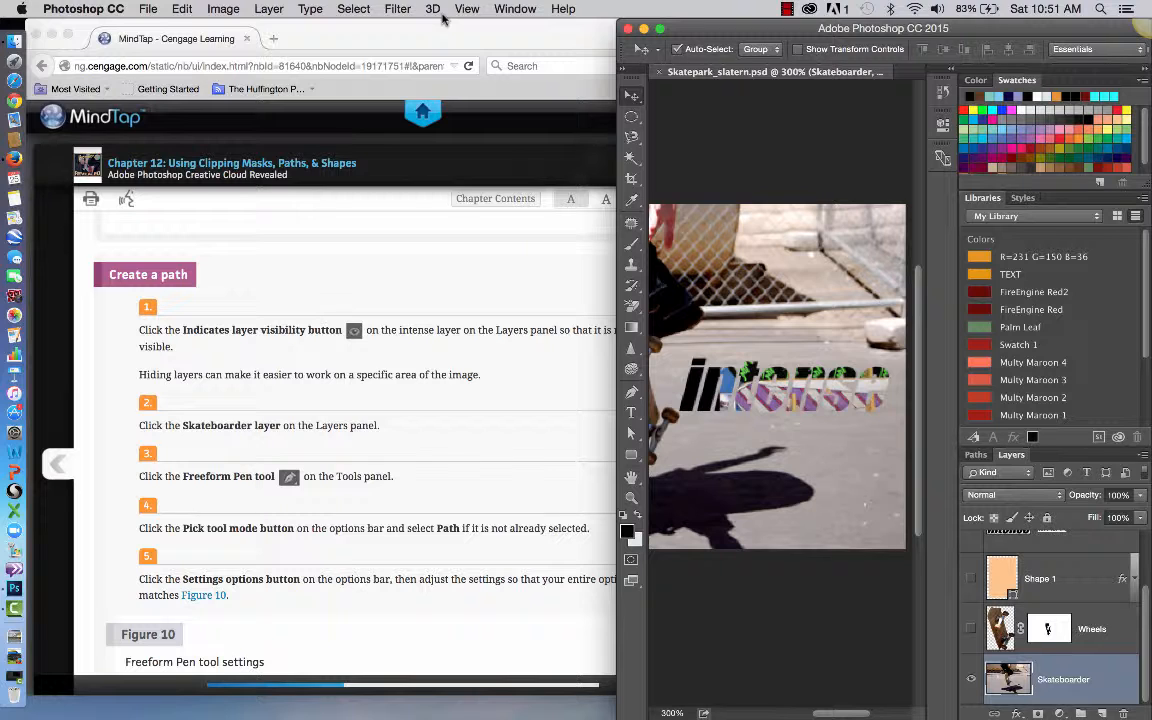
pyautogui.press('super+z')
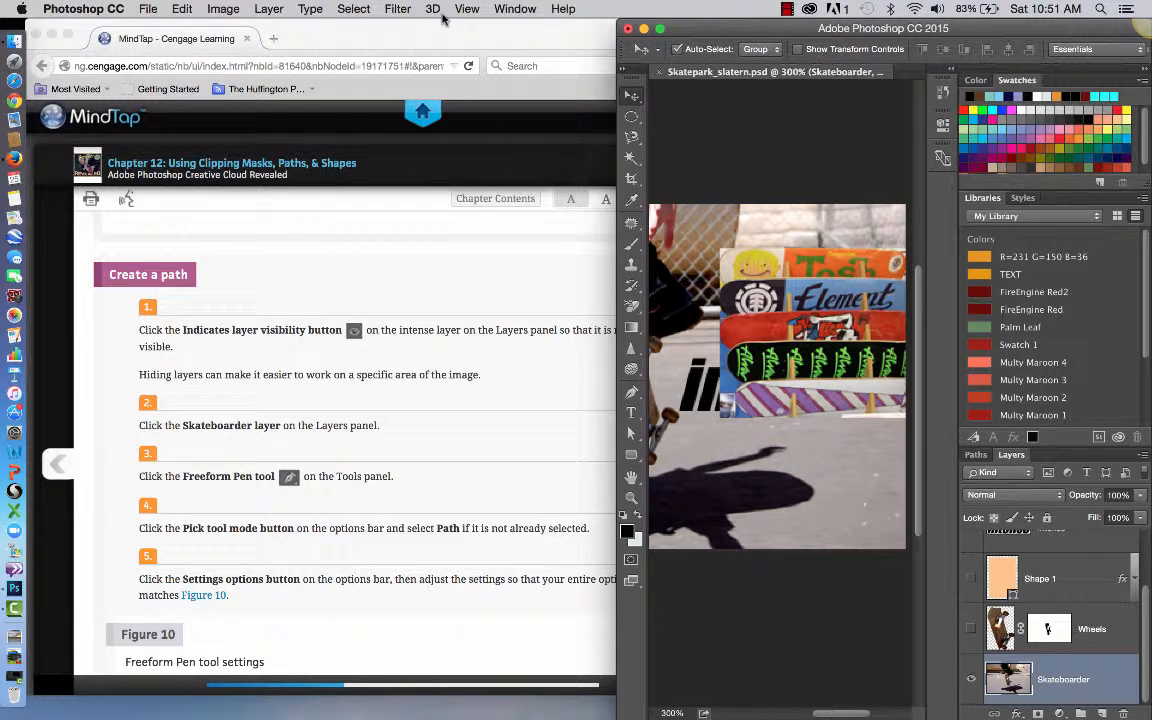
pyautogui.press('super+z')
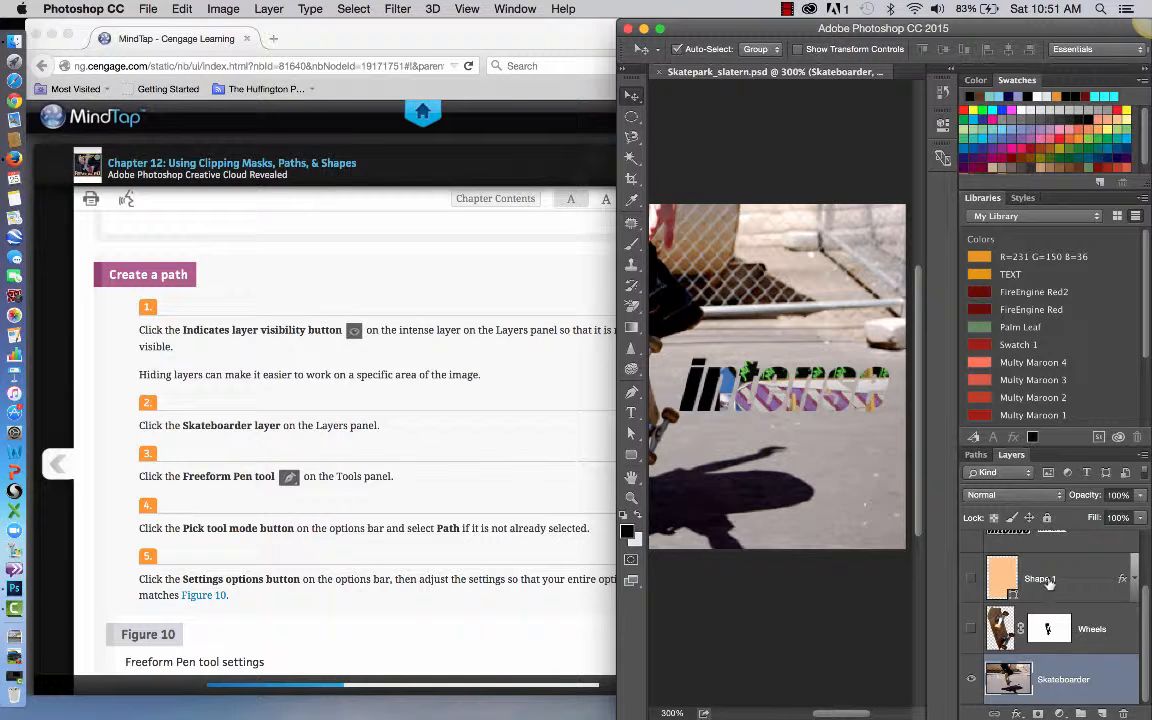
# Select the Boards layer and move its artwork within the clipping mask so the skateboard imagery fills all the intense letters.
pyautogui.scroll(2, 1049, 583)
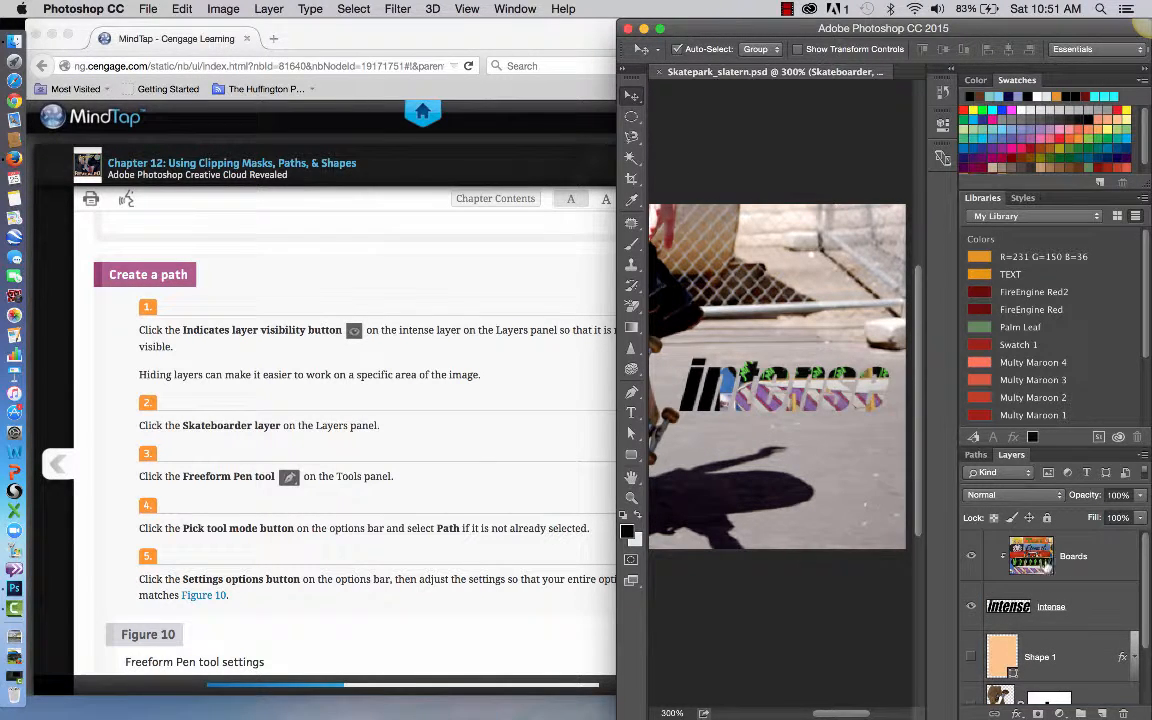
pyautogui.click(1082, 569)
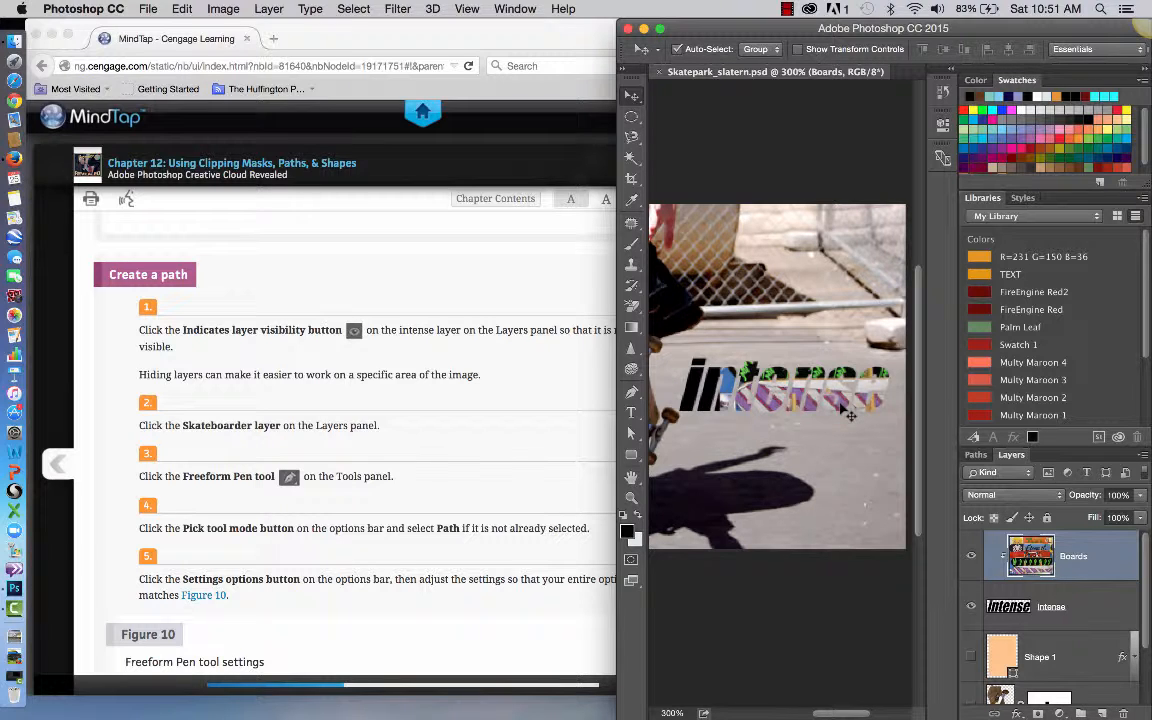
pyautogui.moveTo(849, 416); pyautogui.dragTo(802, 407)
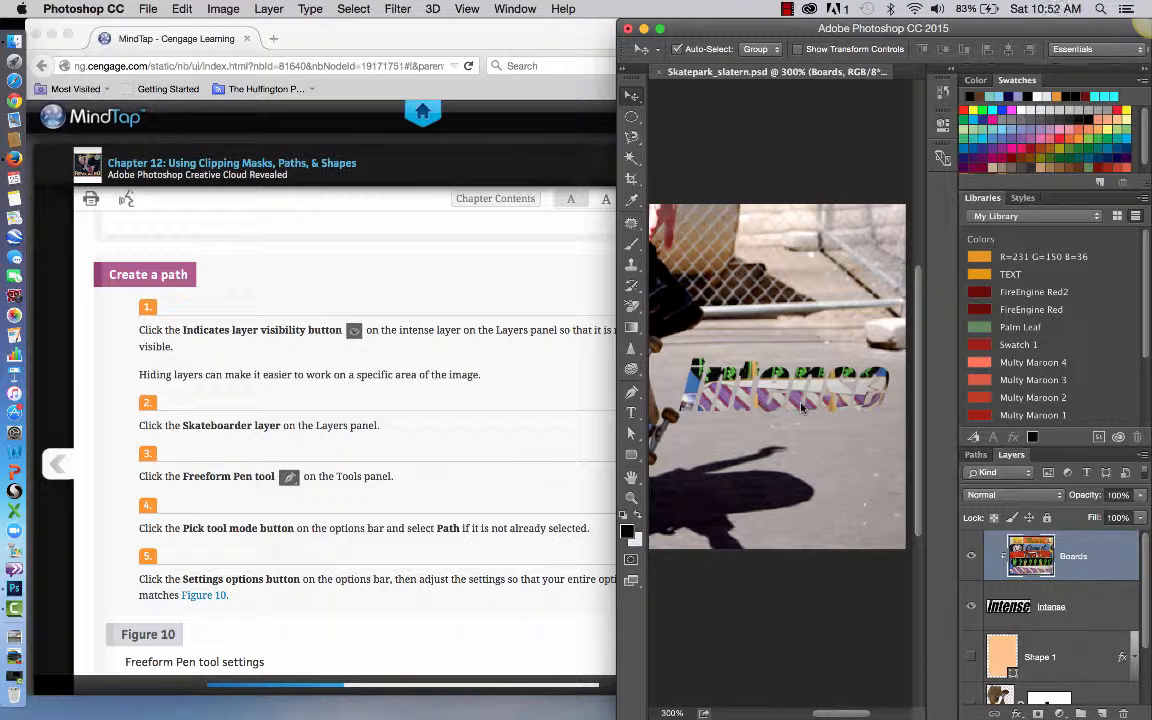
# Add a Stroke layer style with a size of 1 px to the intense layer.
pyautogui.click(1094, 609)
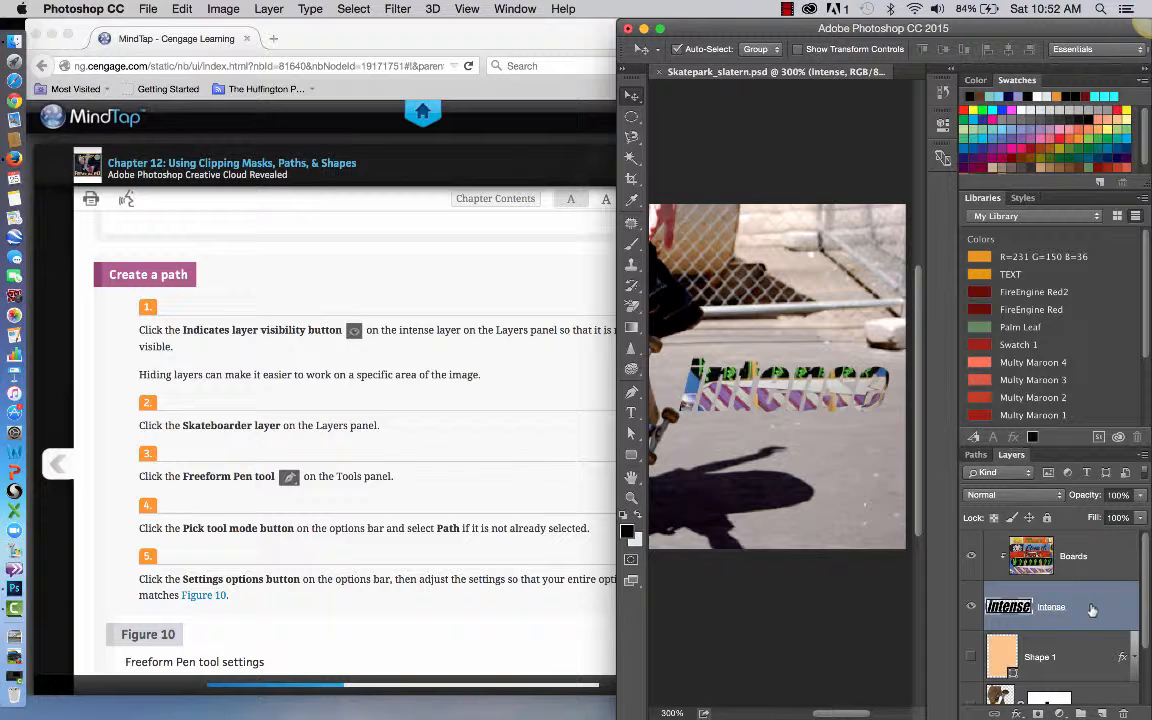
pyautogui.click(1016, 710)
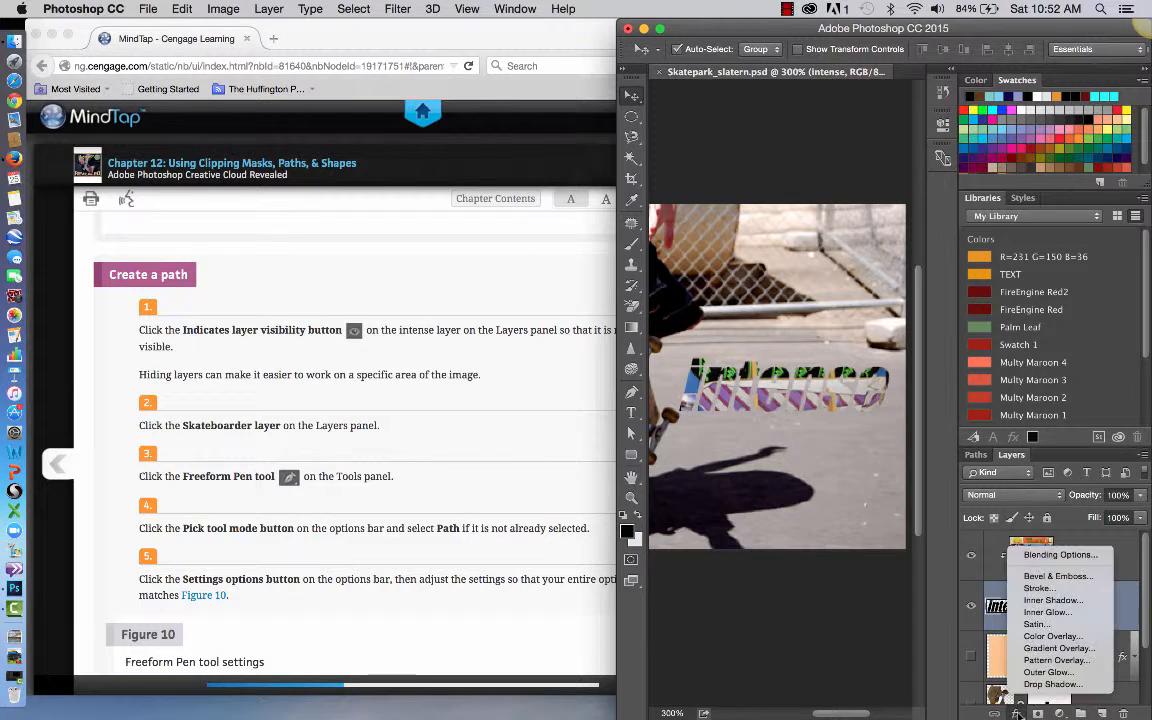
pyautogui.click(1040, 588)
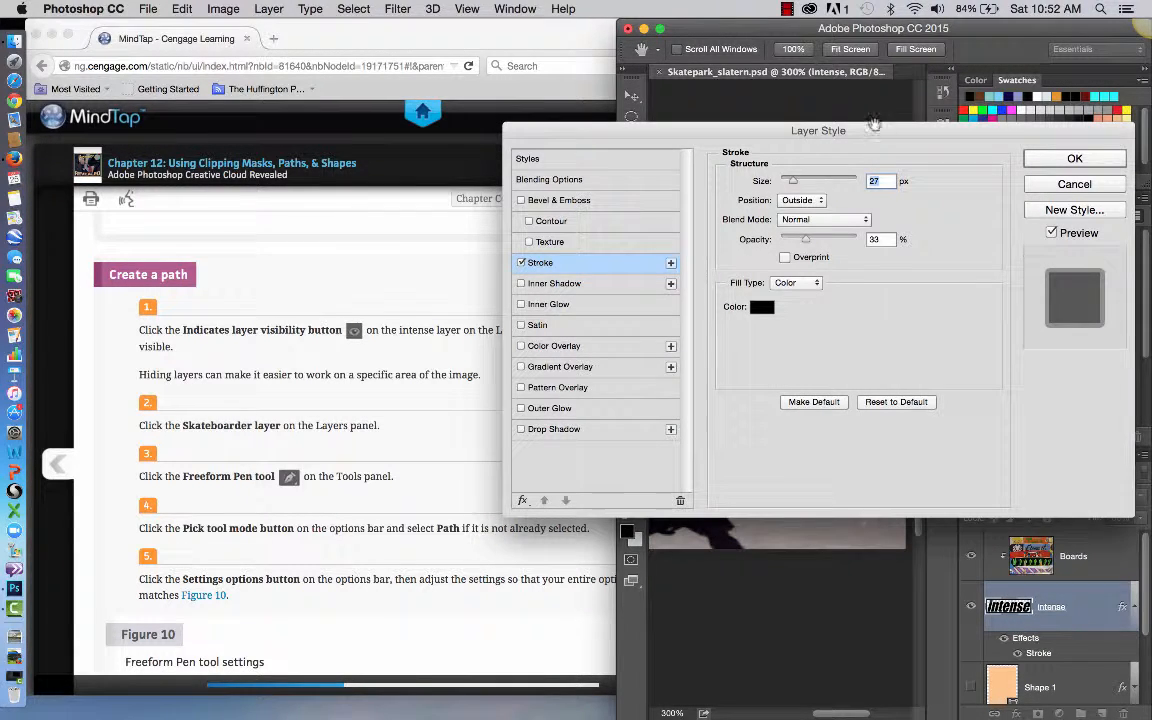
pyautogui.moveTo(790, 130); pyautogui.dragTo(422, 183)
pyautogui.moveTo(513, 189); pyautogui.dragTo(813, 444)
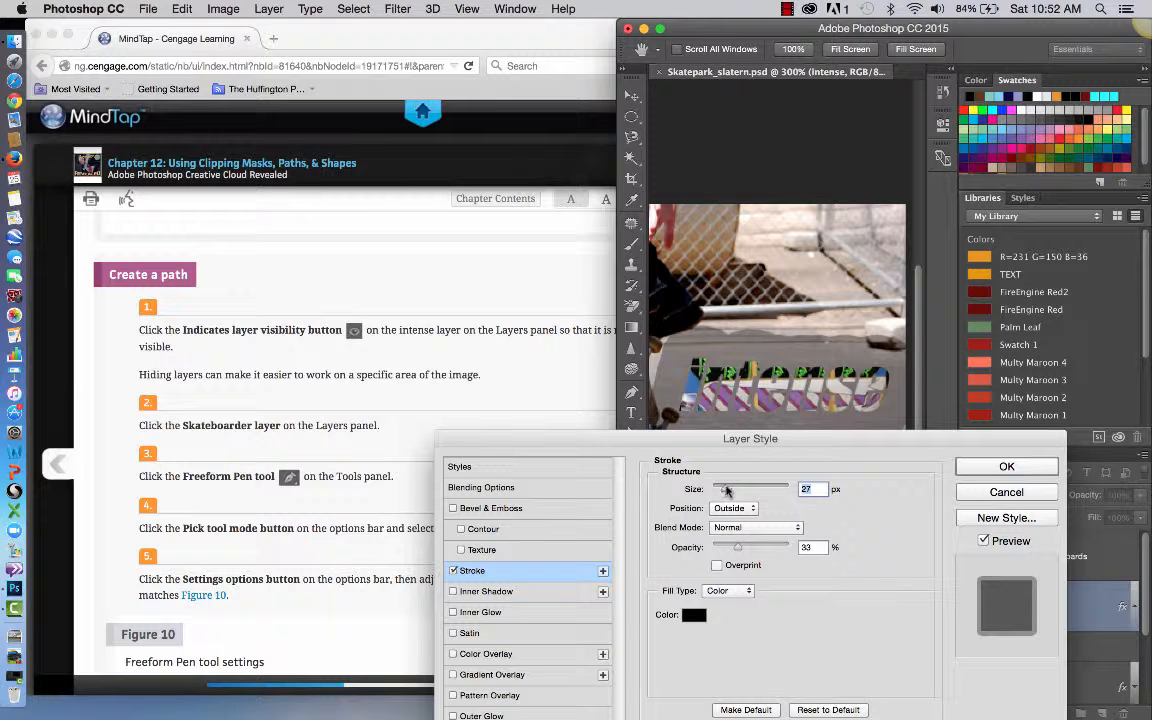
pyautogui.moveTo(725, 489)
pyautogui.mouseDown()
pyautogui.moveTo(753, 490)
pyautogui.moveTo(711, 494)
pyautogui.mouseUp()
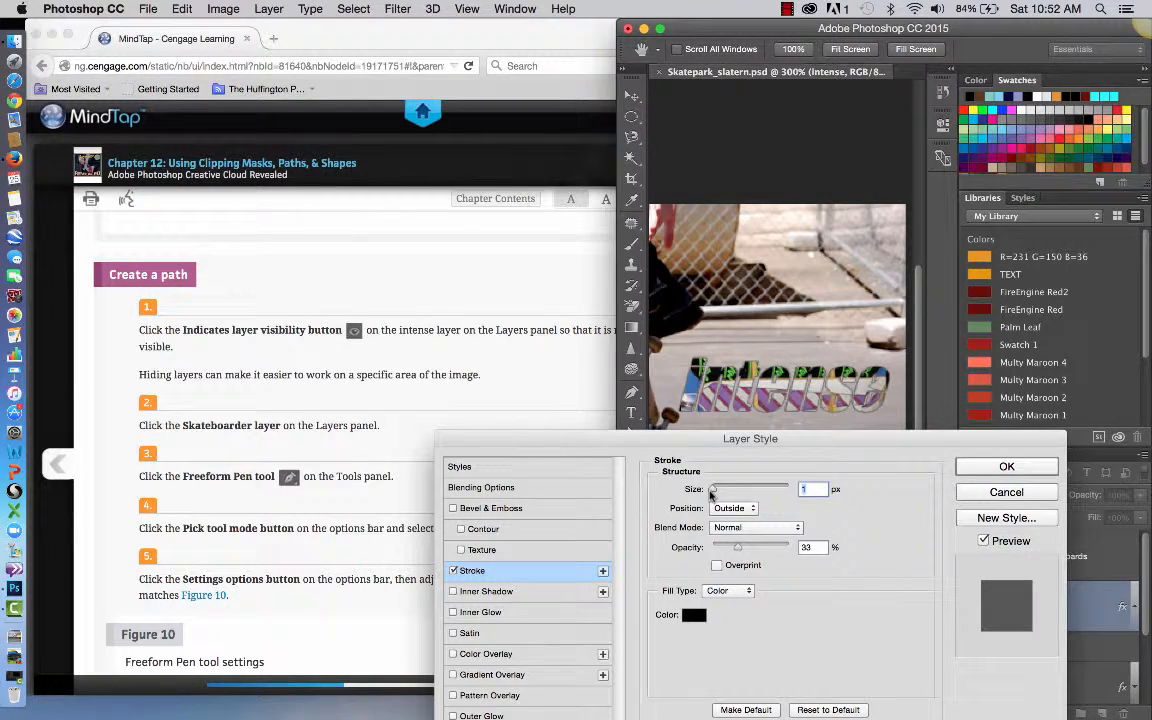
# Set the stroke's opacity to 5% and its color to blue 4053a4.
pyautogui.moveTo(737, 549); pyautogui.dragTo(716, 547)
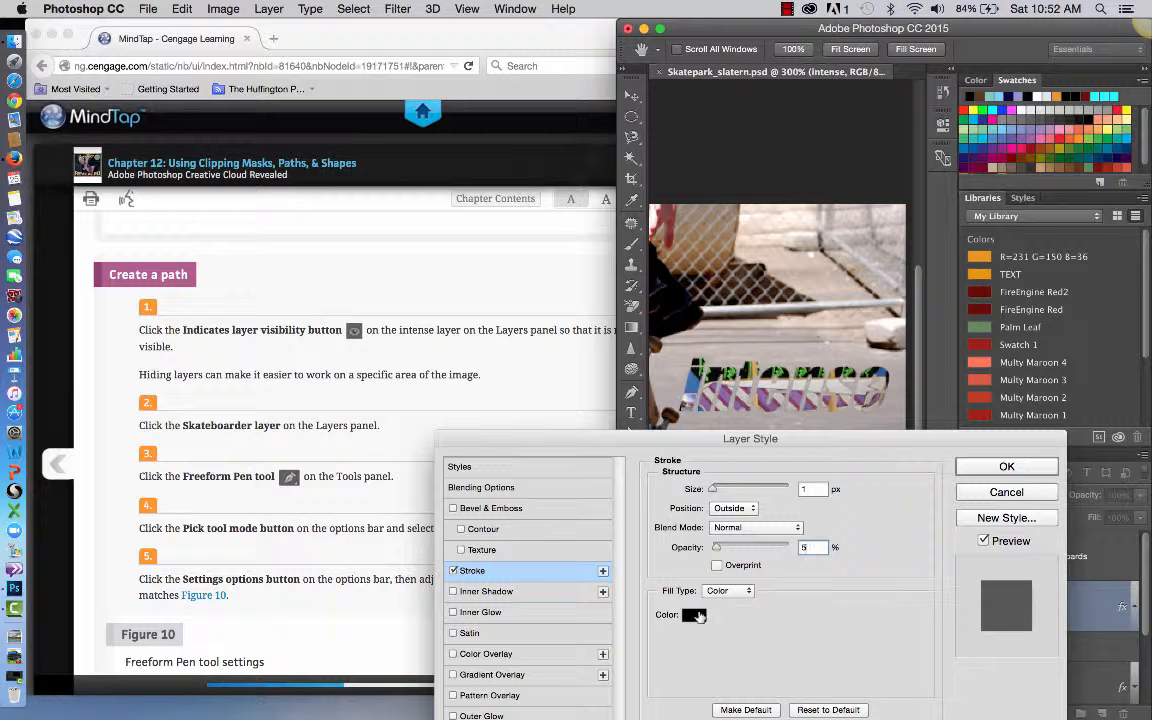
pyautogui.click(696, 616)
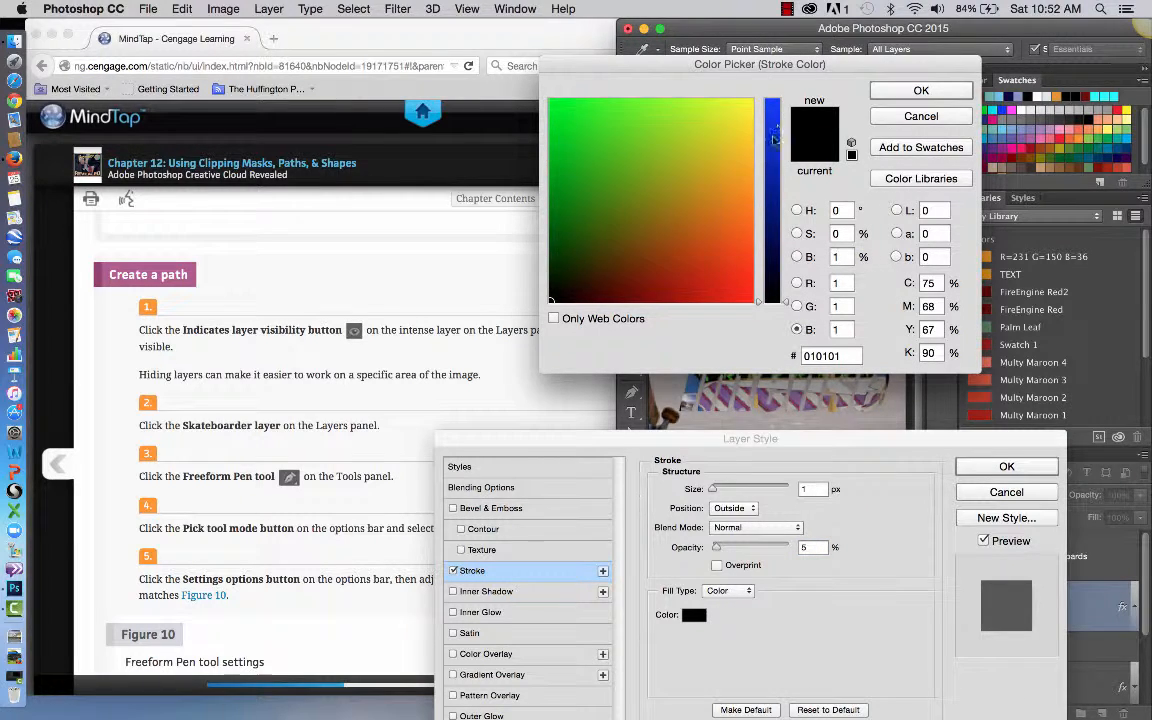
pyautogui.moveTo(773, 138); pyautogui.dragTo(772, 104)
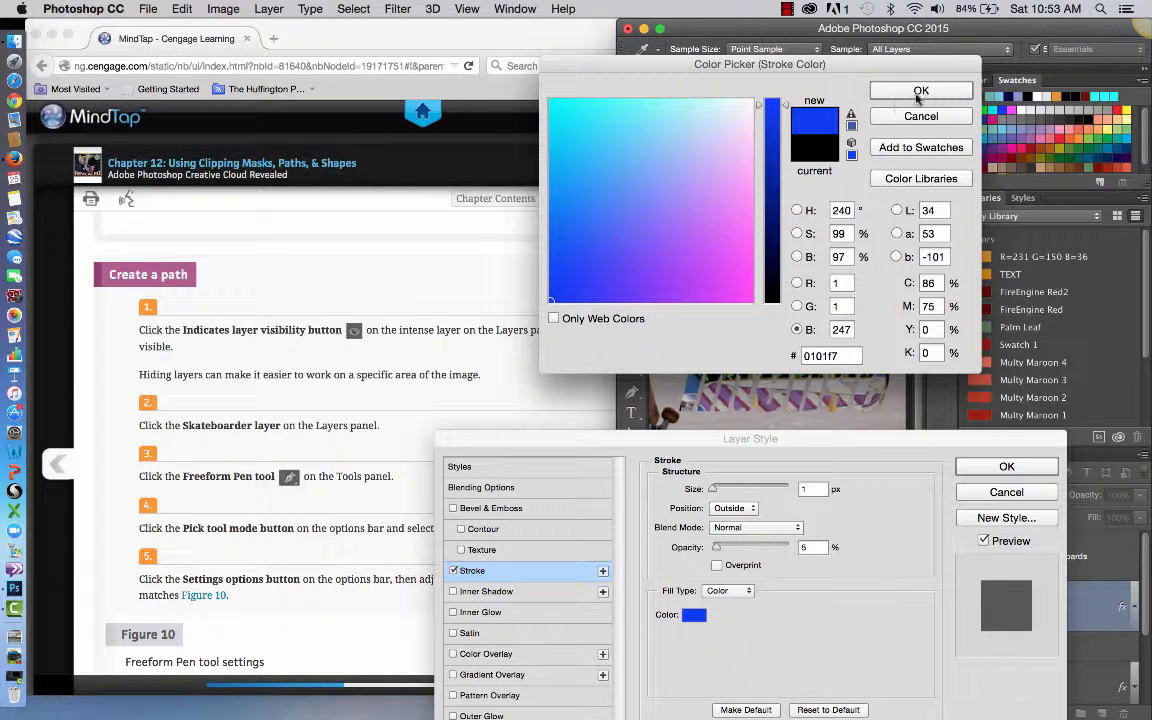
pyautogui.click(851, 117)
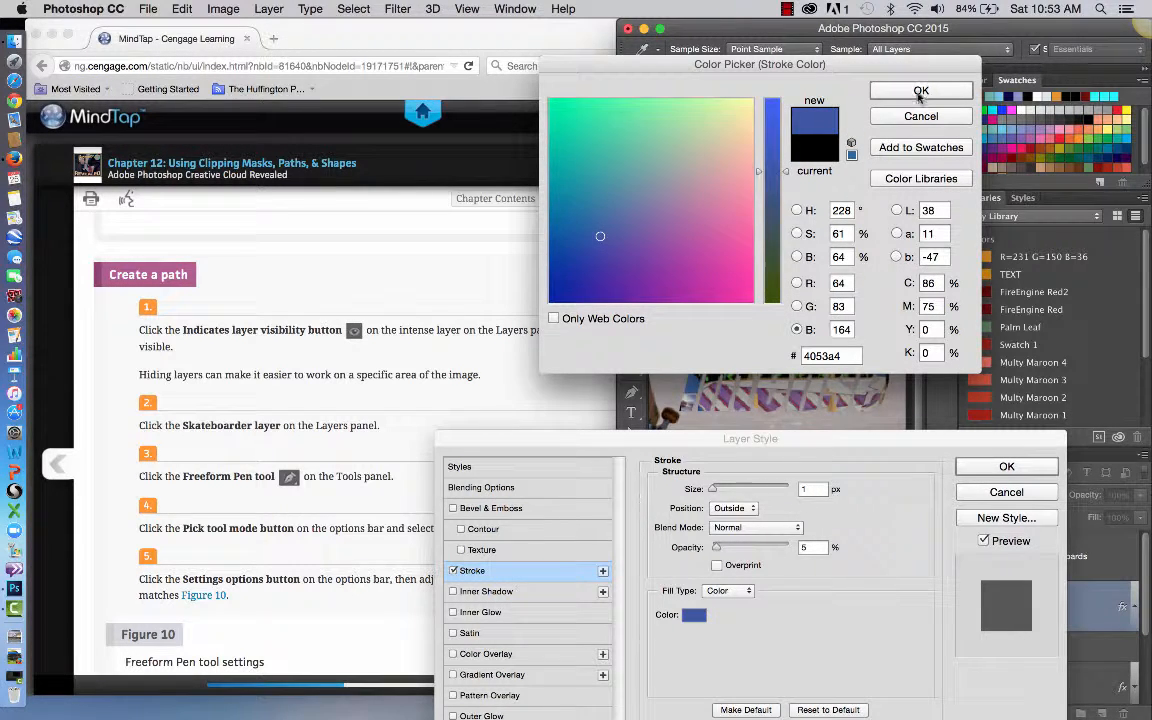
pyautogui.click(920, 91)
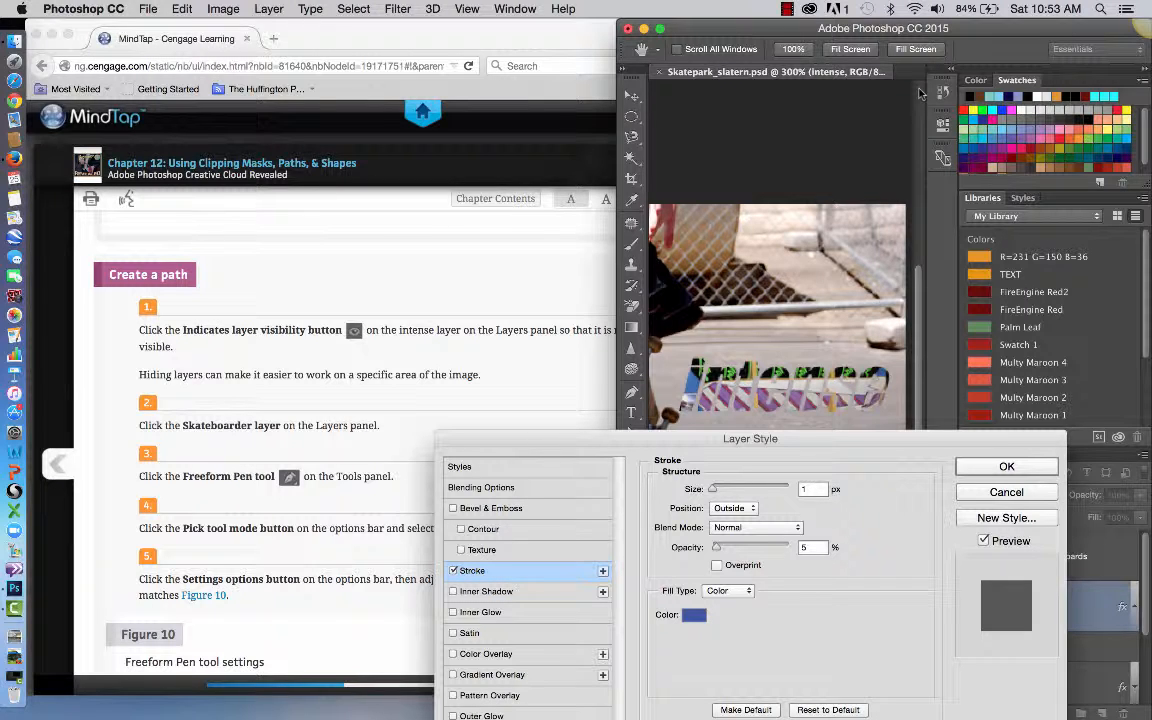
pyautogui.click(745, 510)
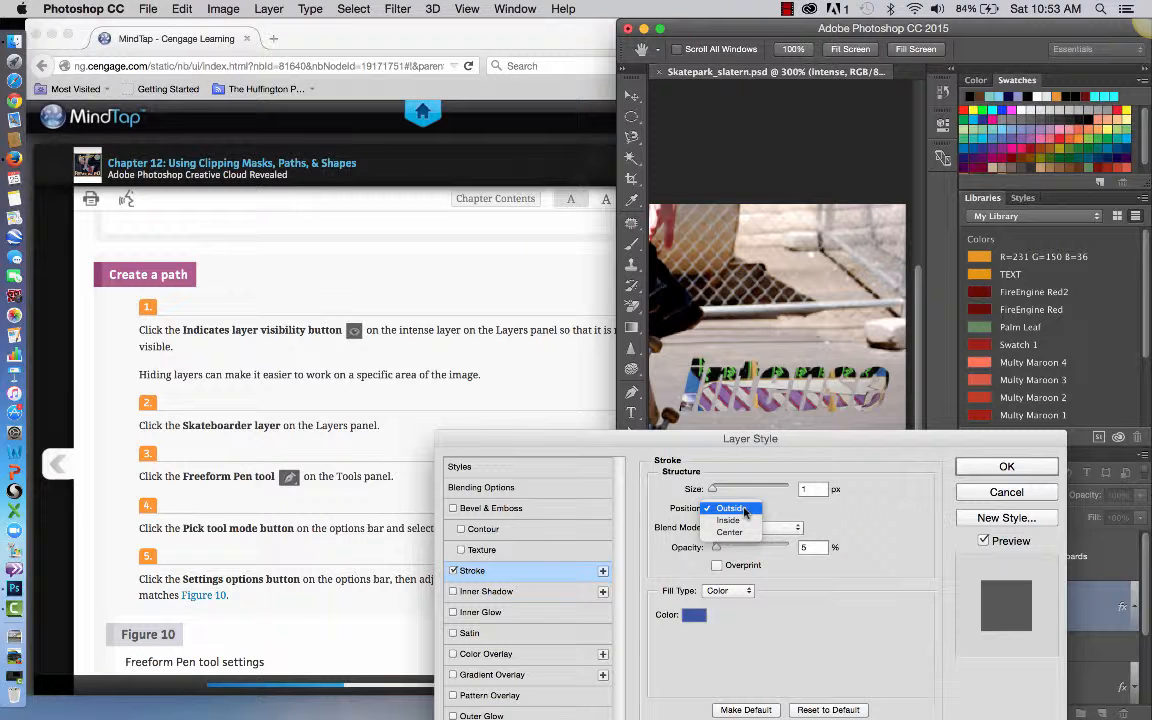
pyautogui.click(745, 510)
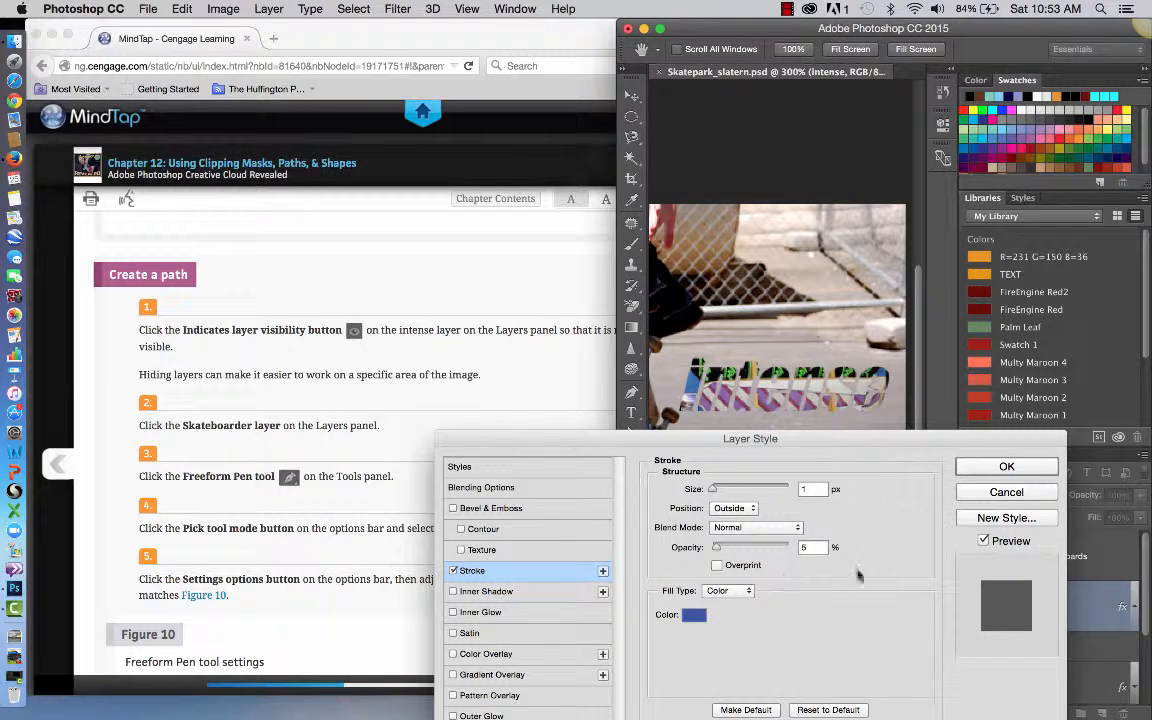
pyautogui.moveTo(908, 436); pyautogui.dragTo(672, 167)
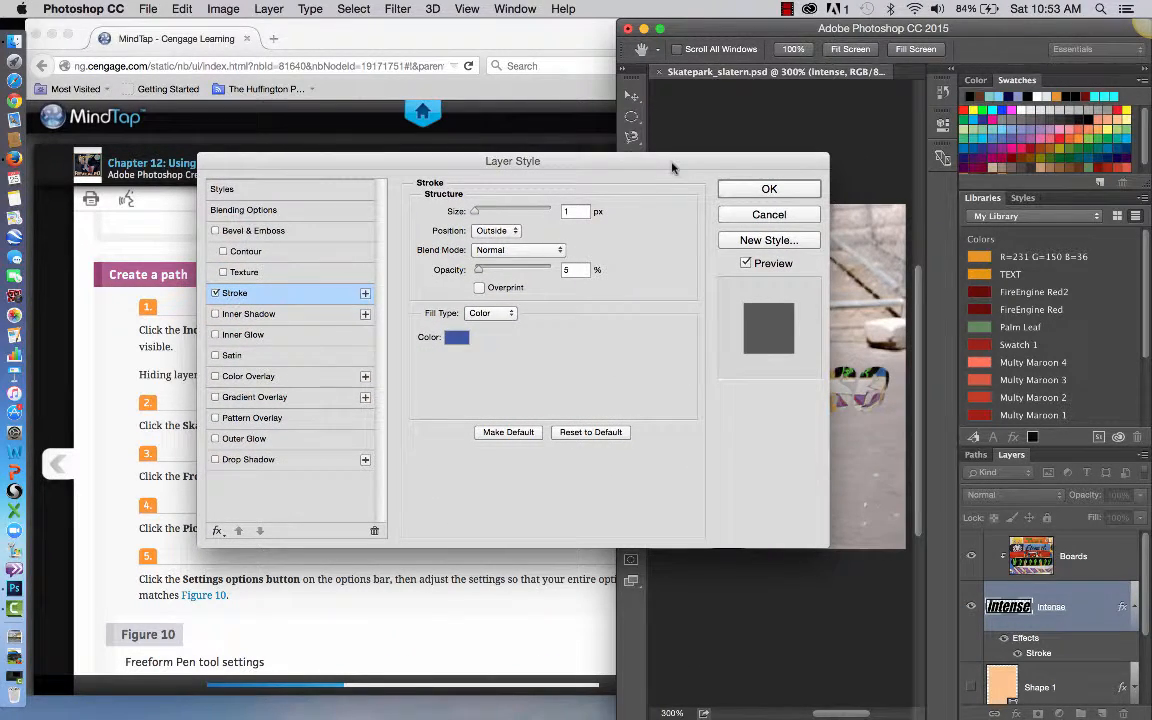
pyautogui.click(786, 10)
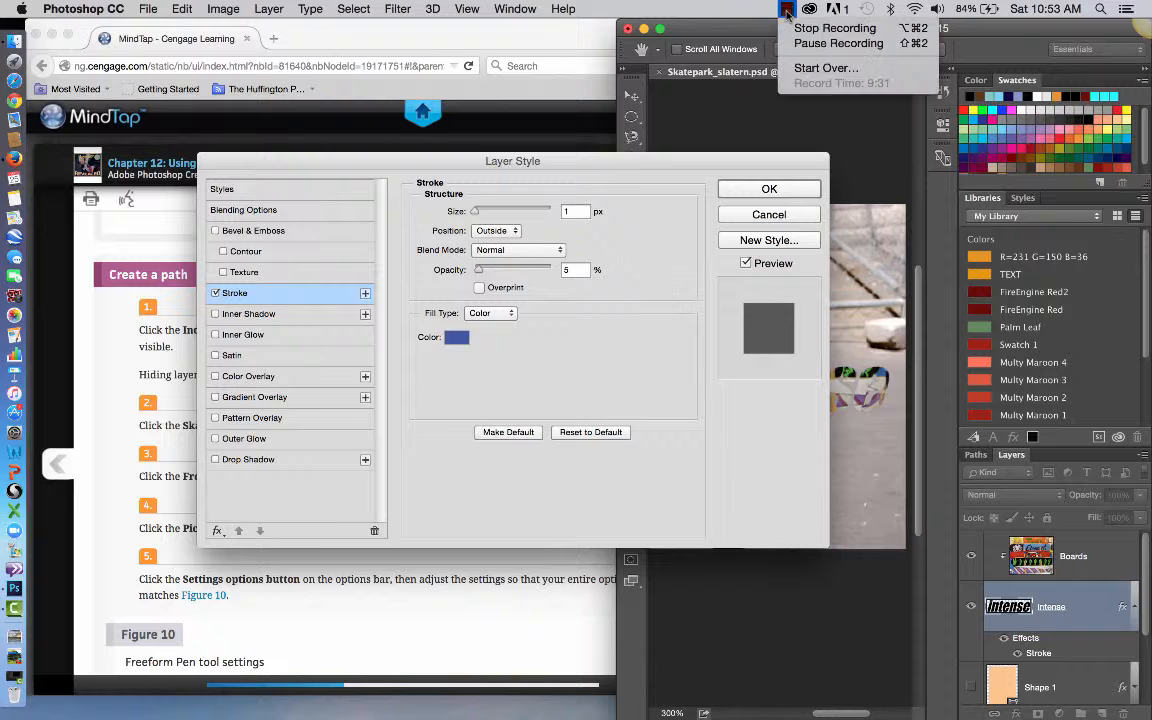
pyautogui.click(800, 43)
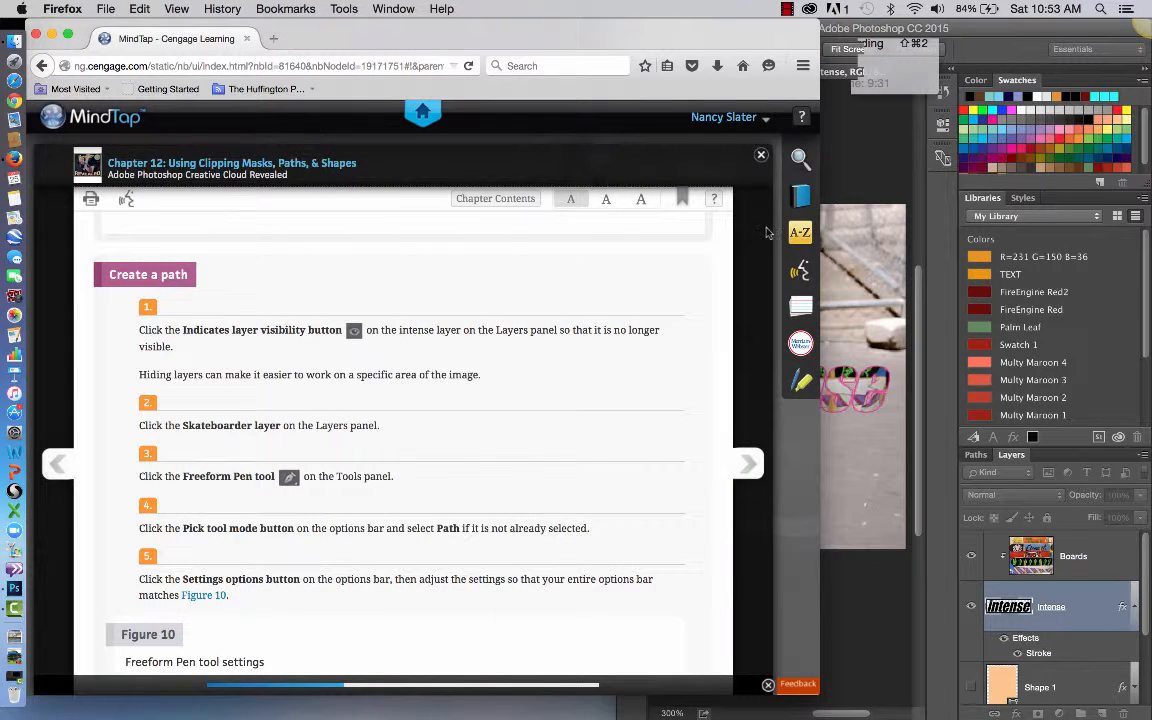
pyautogui.click(857, 167)
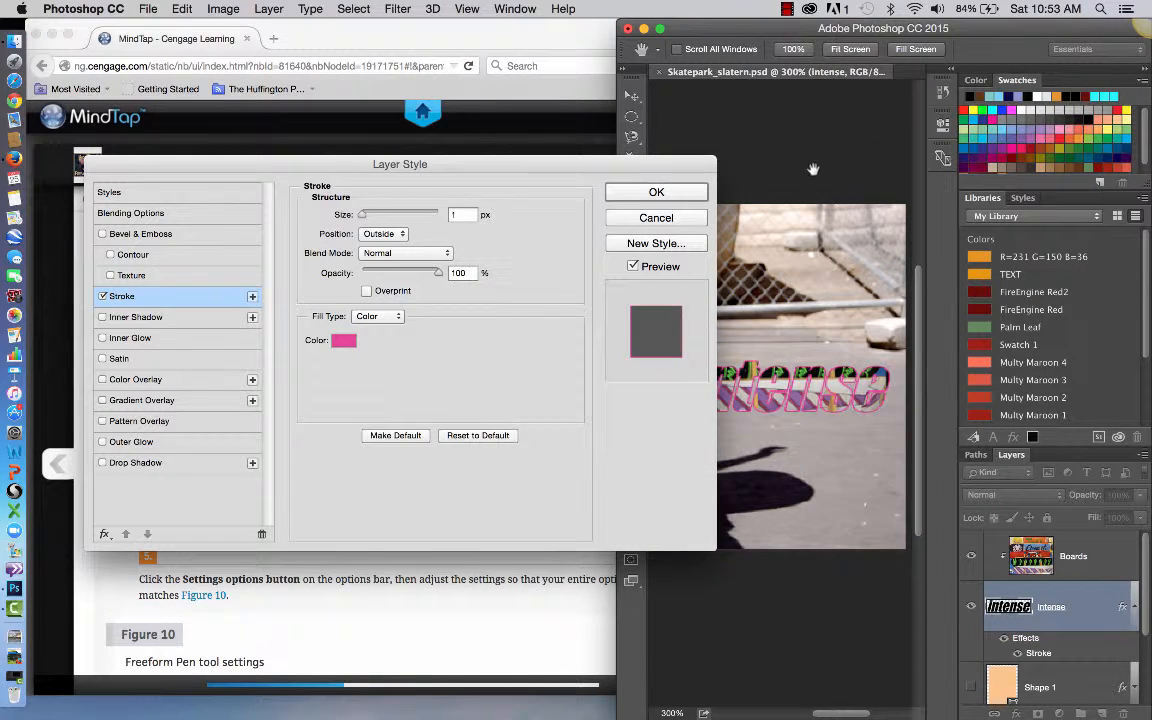
# Set the size of the intense layer's pink stroke to 5 px.
pyautogui.moveTo(650, 168); pyautogui.dragTo(625, 131)
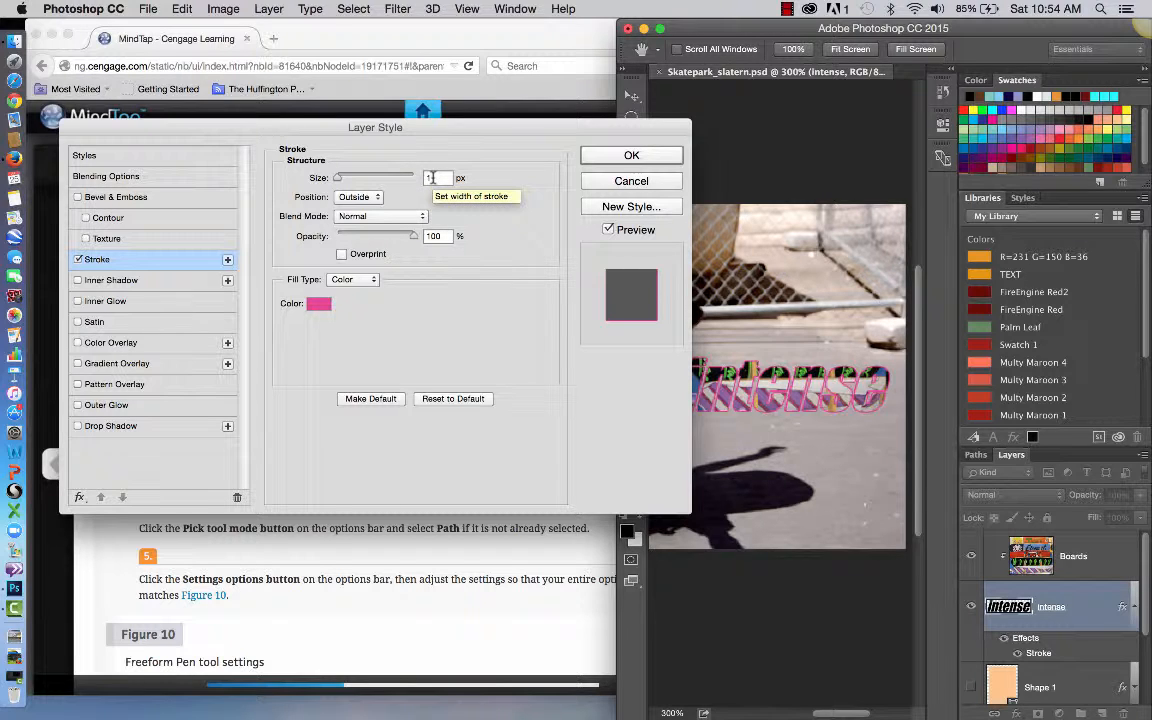
pyautogui.moveTo(433, 178); pyautogui.dragTo(417, 178)
pyautogui.write('5')
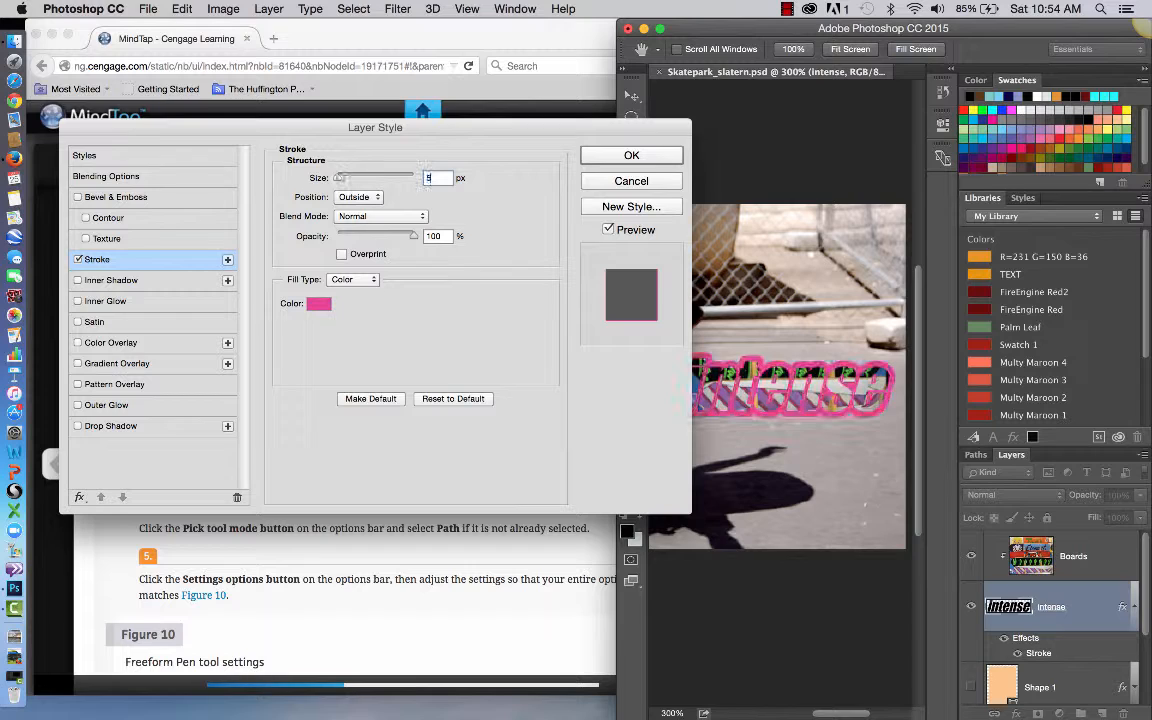
# Set the size of the intense layer's pink stroke to 2 px.
pyautogui.press('Tab')
pyautogui.click(440, 177)
pyautogui.write('2')
pyautogui.press('Tab')
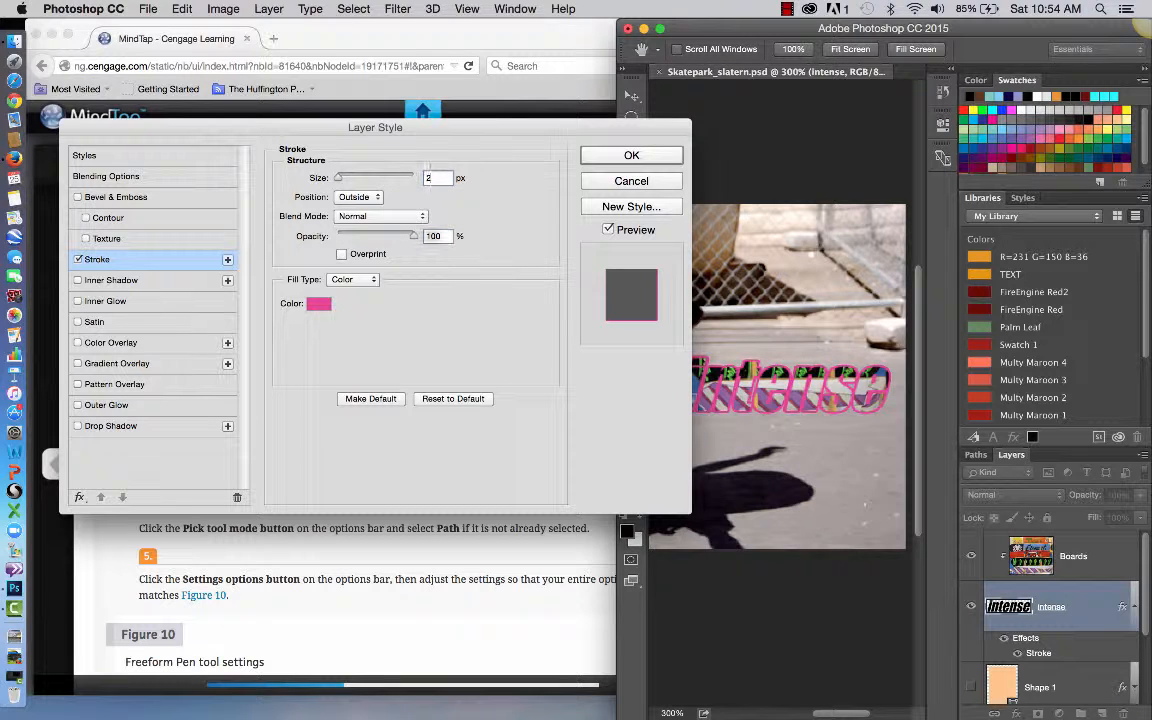
# Reduce the intense layer's pink stroke to a size of 1 px and apply the layer style.
pyautogui.click(427, 177)
pyautogui.press('BackSpace')
pyautogui.write('1')
pyautogui.press('Tab')
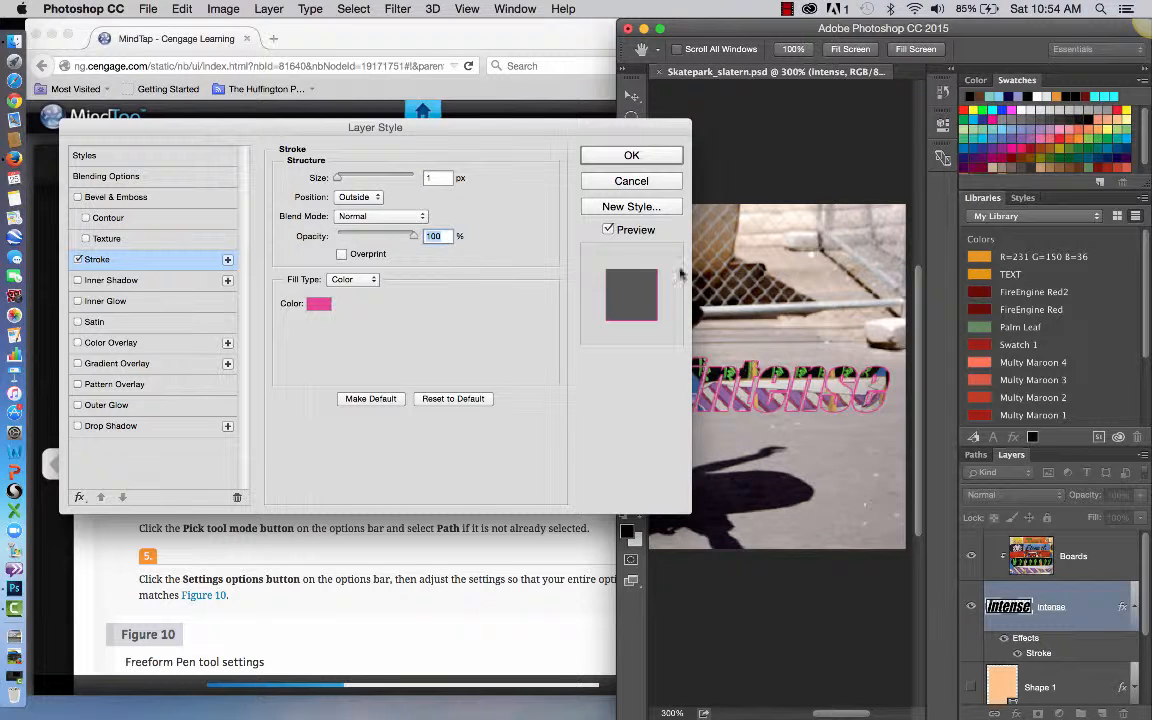
pyautogui.click(662, 158)
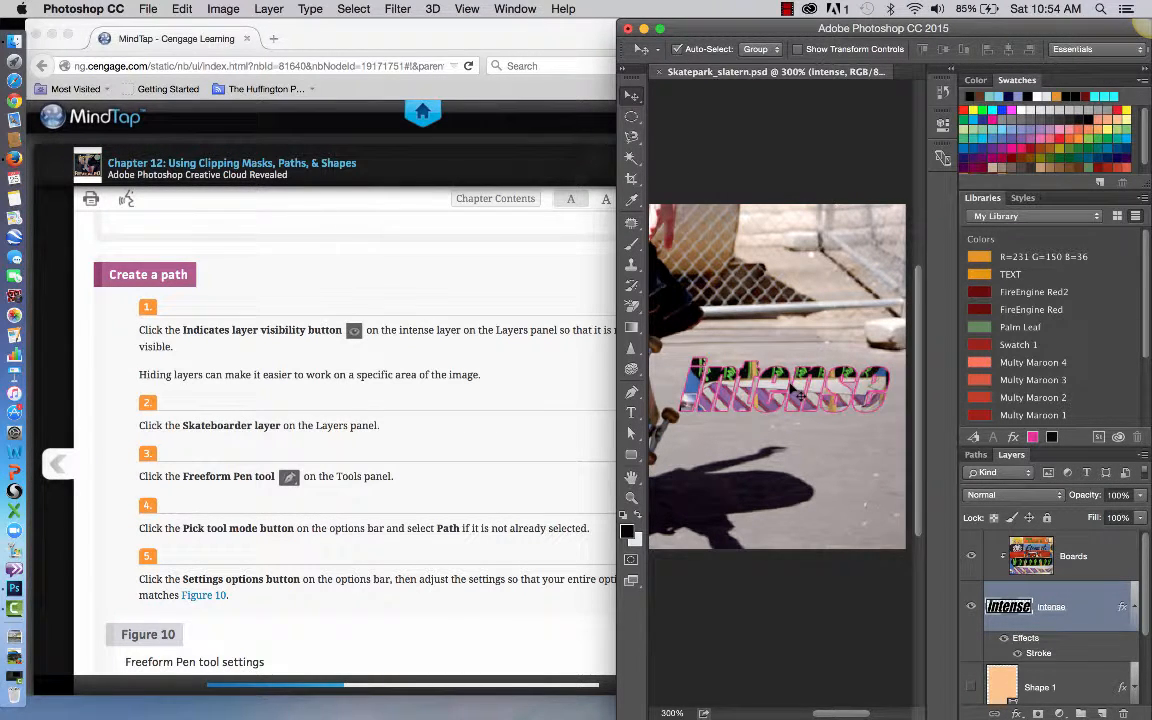
# Hide the intense layer and make the Skateboarder layer active.
pyautogui.scroll(-5, 800, 393)
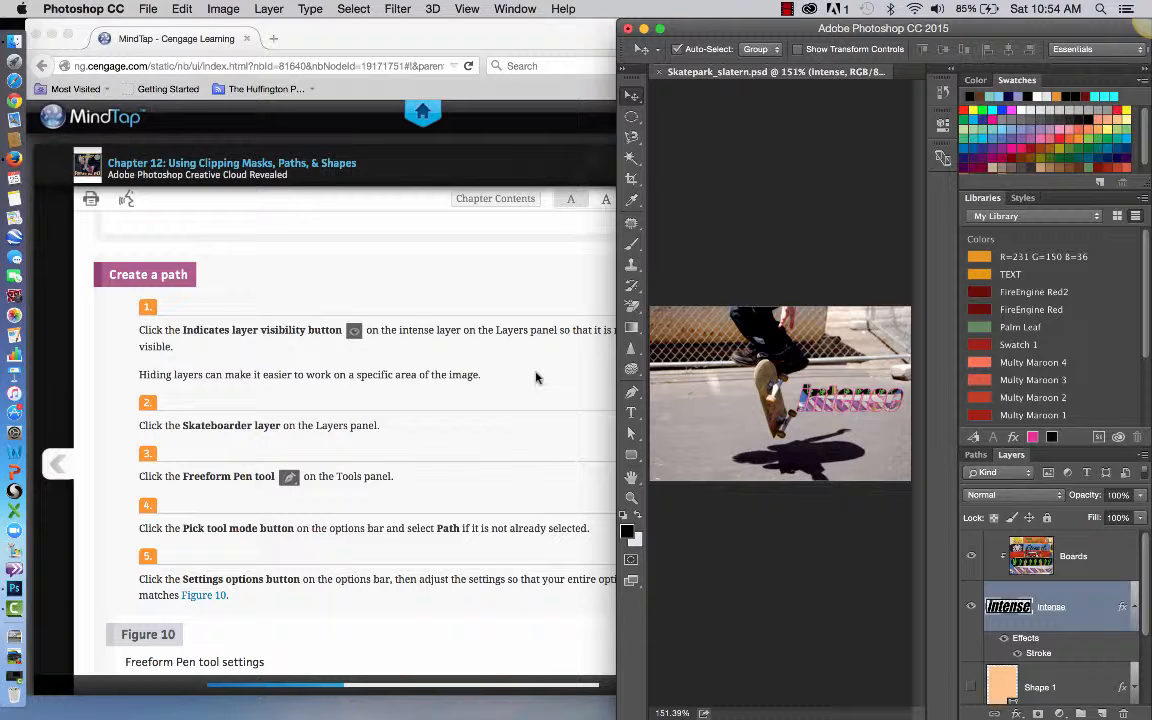
pyautogui.click(971, 607)
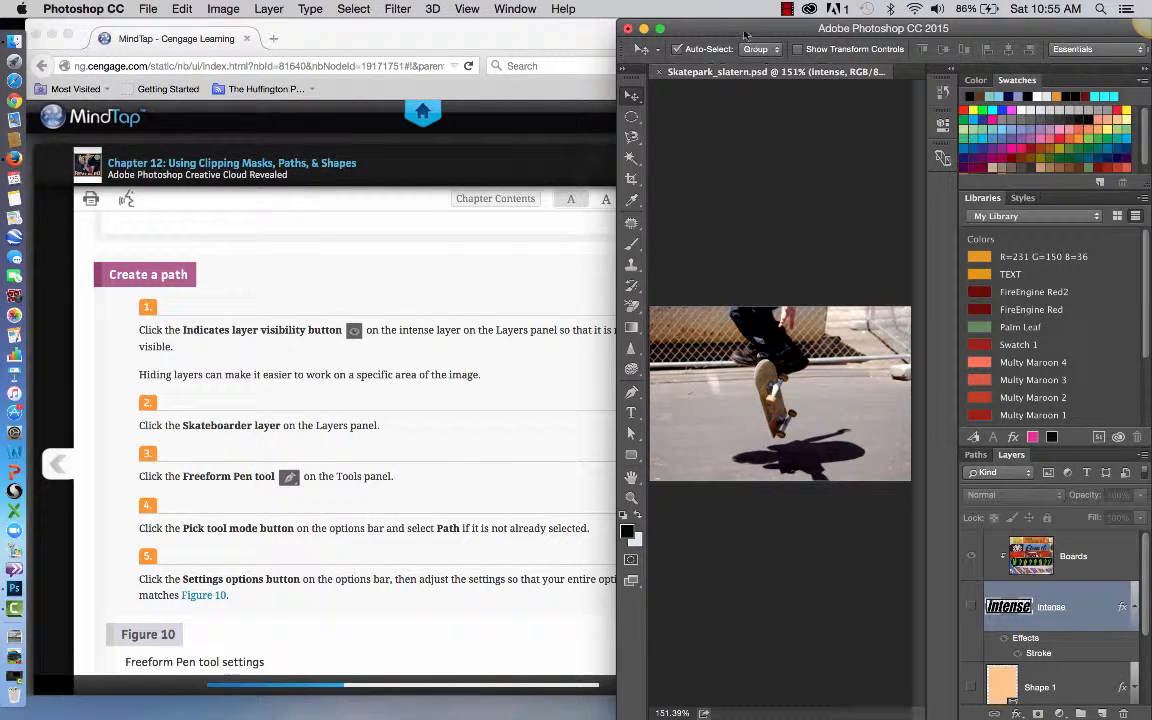
pyautogui.moveTo(744, 35); pyautogui.dragTo(706, 19)
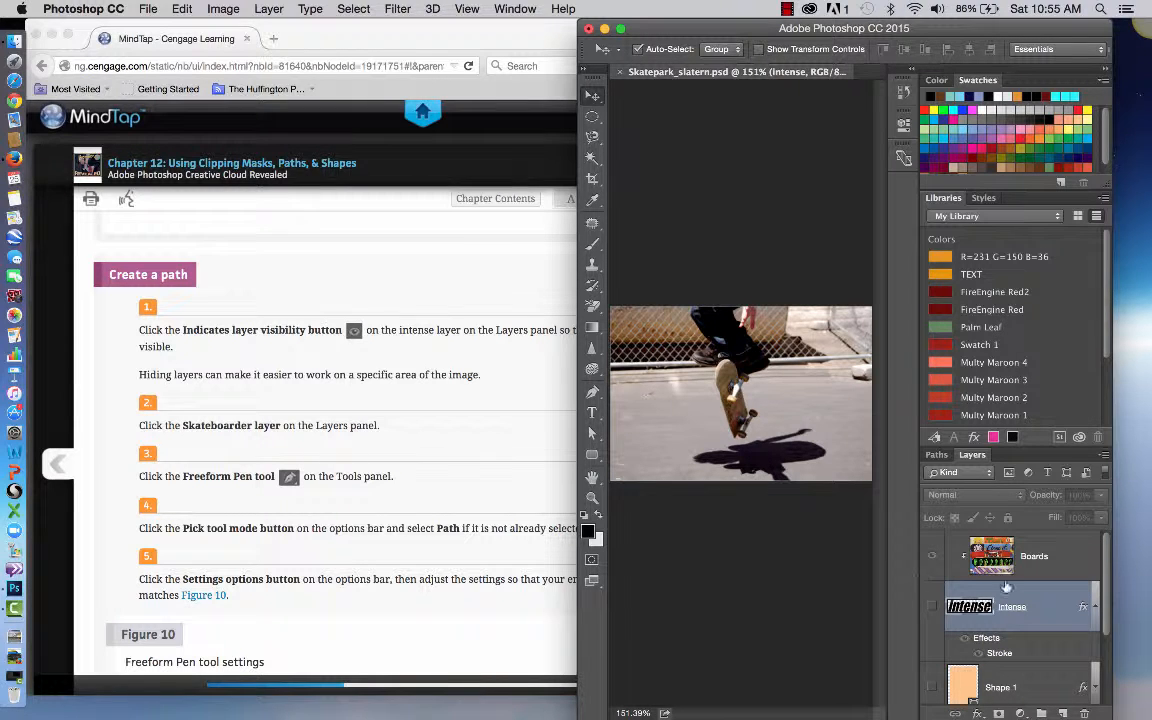
pyautogui.scroll(-3, 1006, 588)
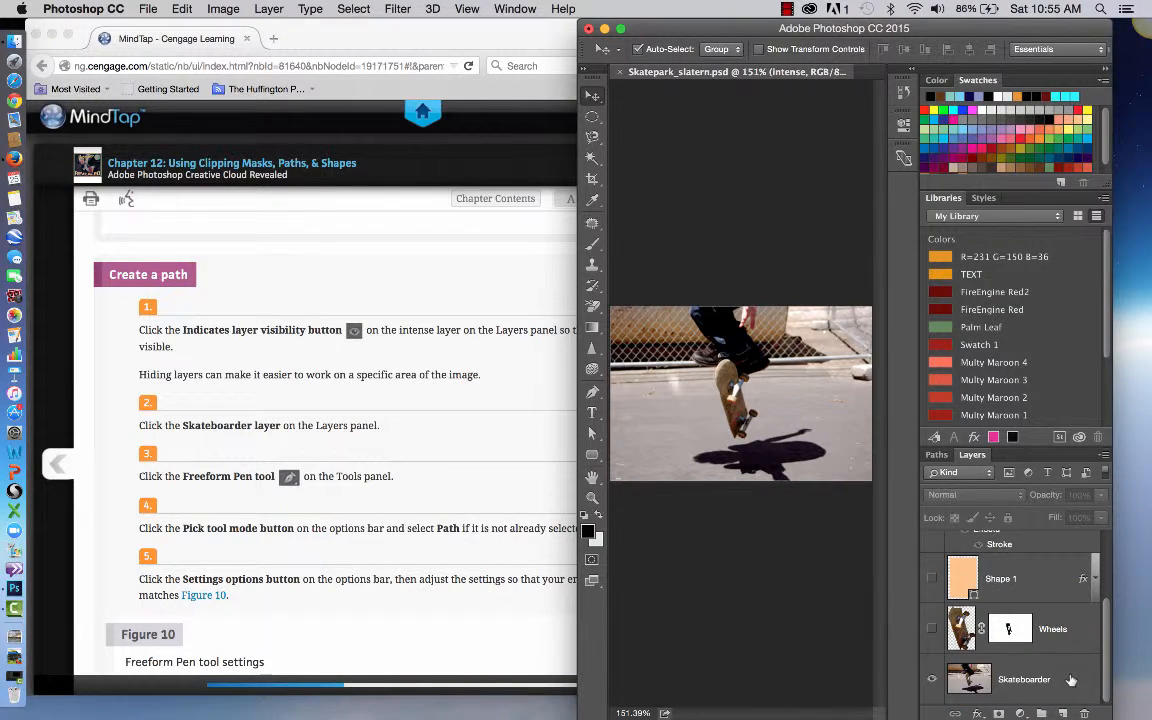
pyautogui.click(1071, 680)
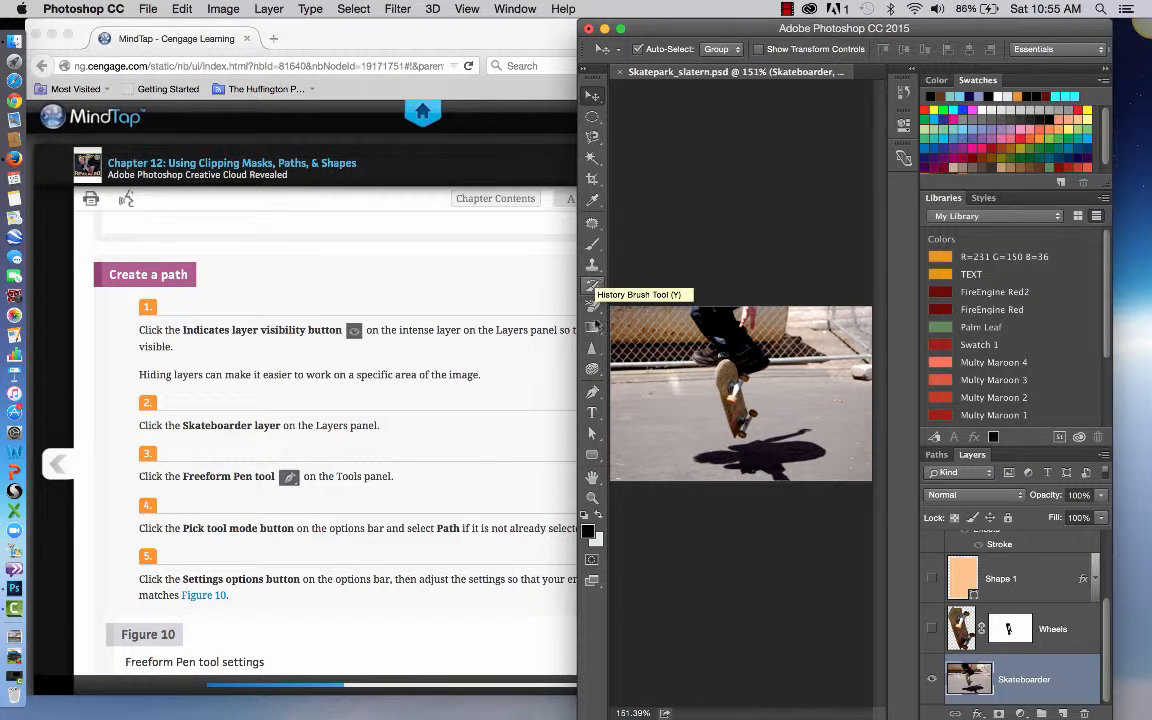
# Activate the Freeform Pen tool for drawing a path on the Skateboarder layer.
pyautogui.click(591, 398)
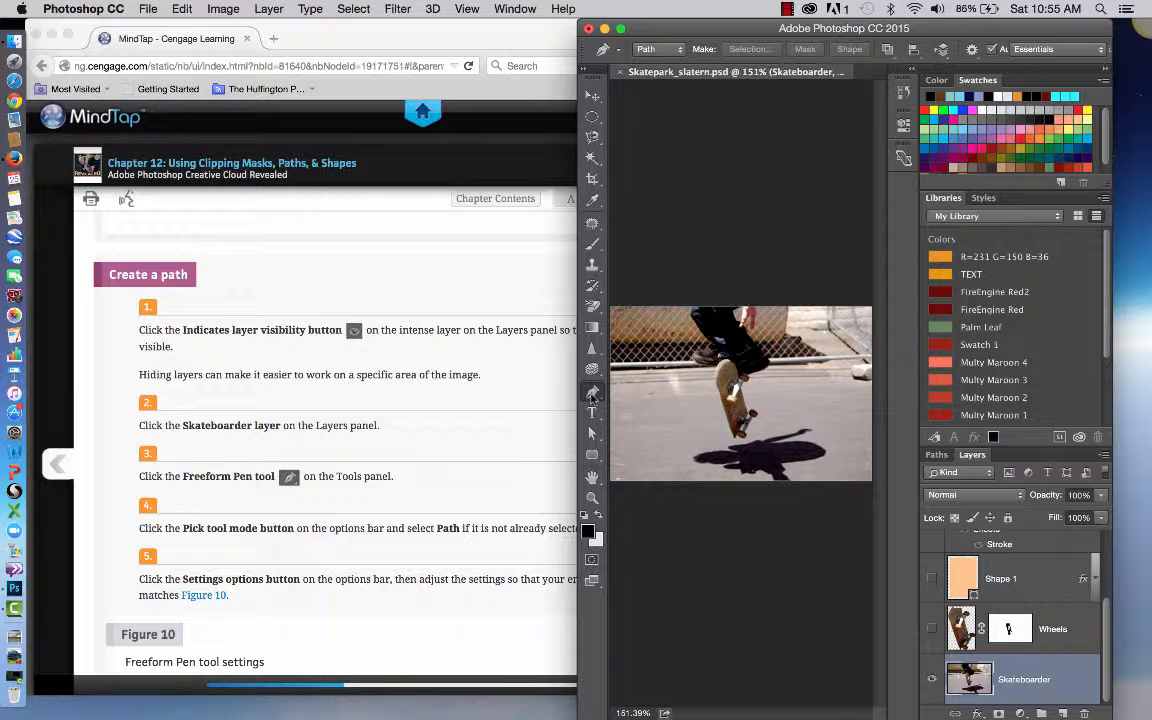
pyautogui.rightClick(592, 396)
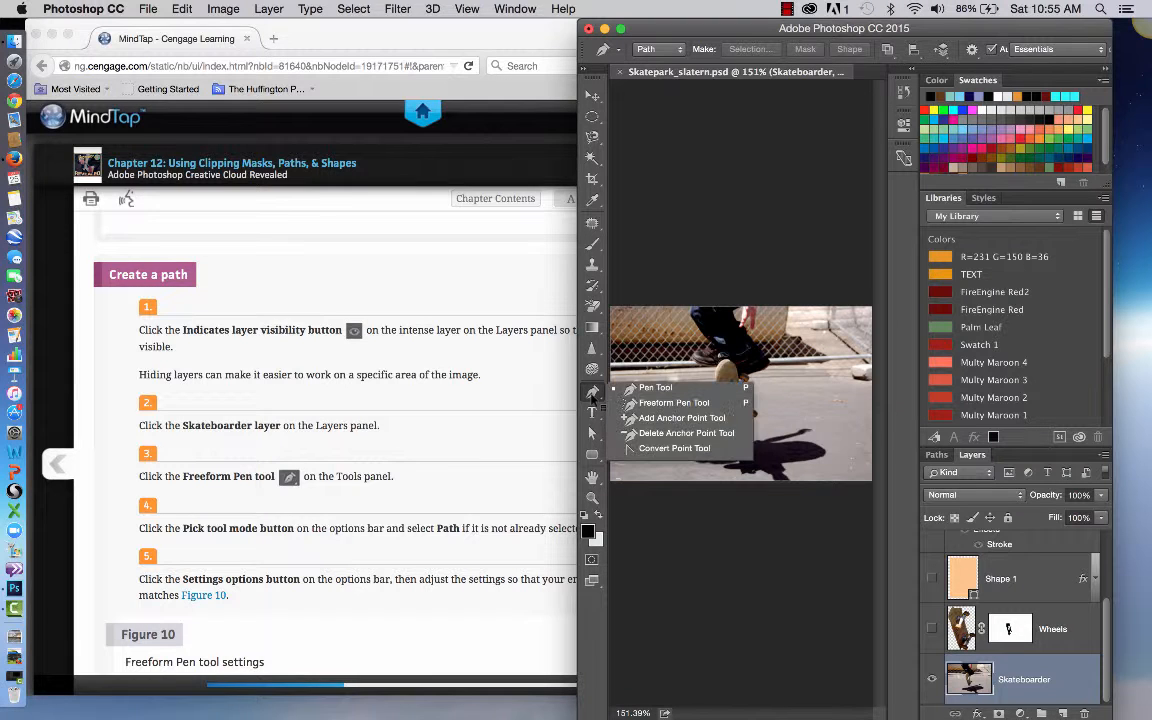
pyautogui.click(669, 405)
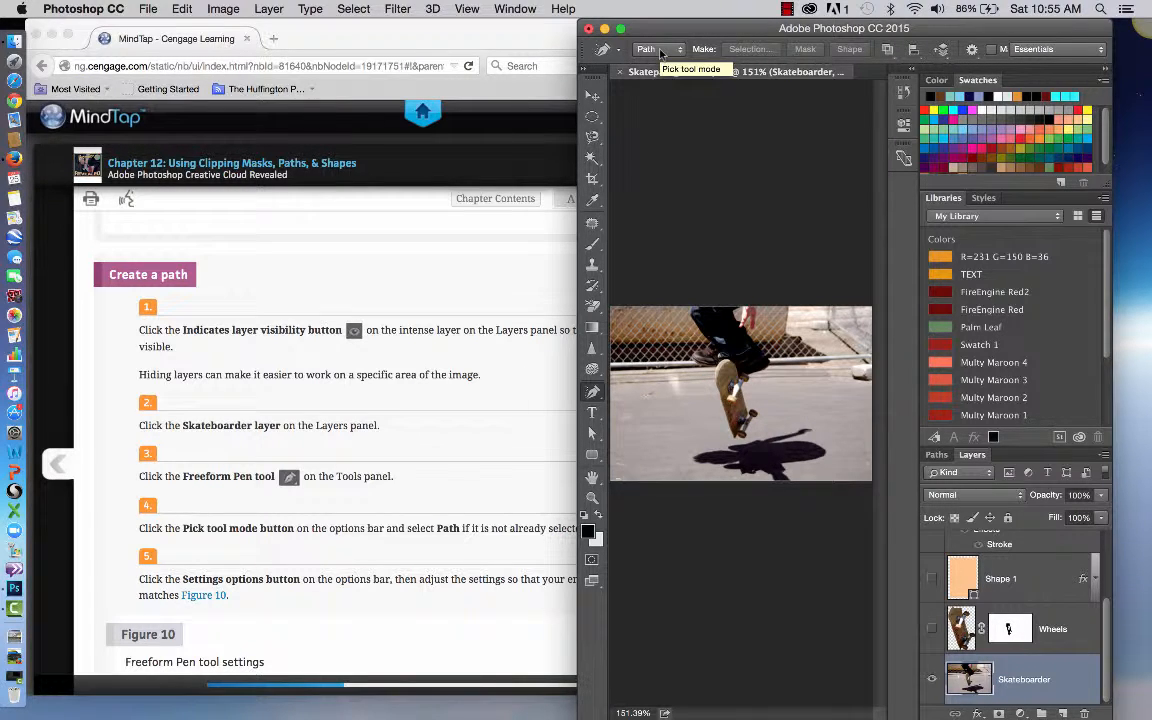
# Following Figure 10 in the MindTap lesson, turn on the Freeform Pen's Magnetic option with a width of 5 px and a frequency of 20.
pyautogui.click(494, 542)
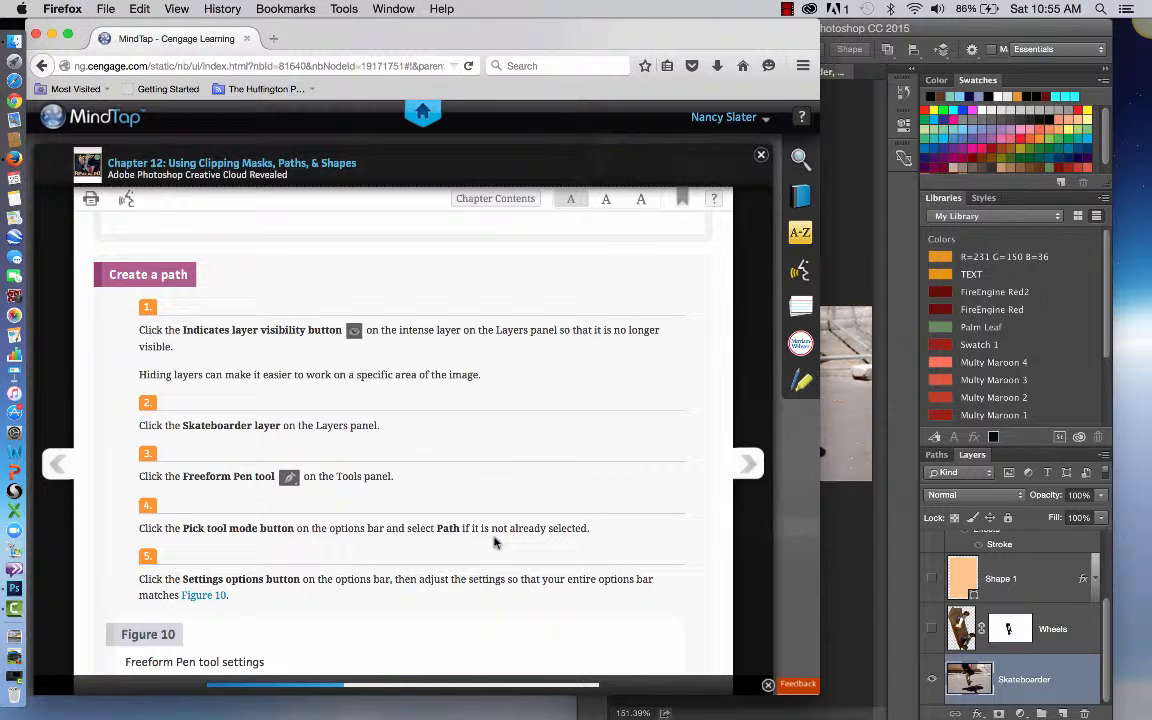
pyautogui.scroll(-4, 491, 625)
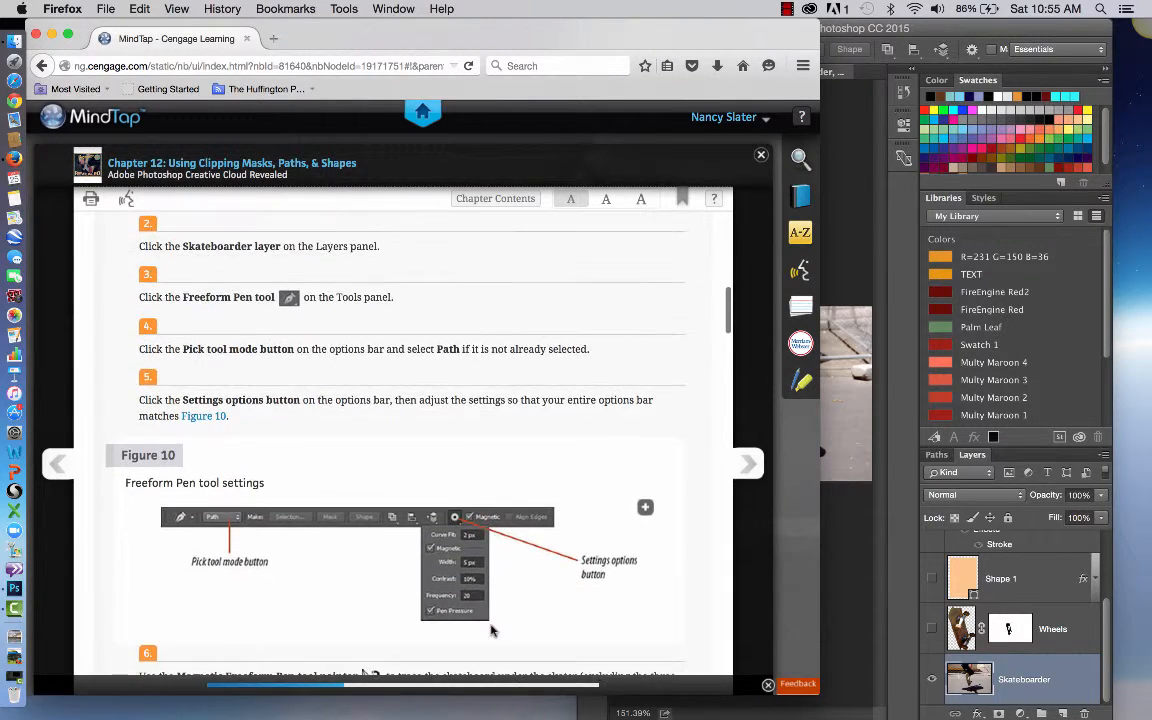
pyautogui.scroll(-3, 491, 630)
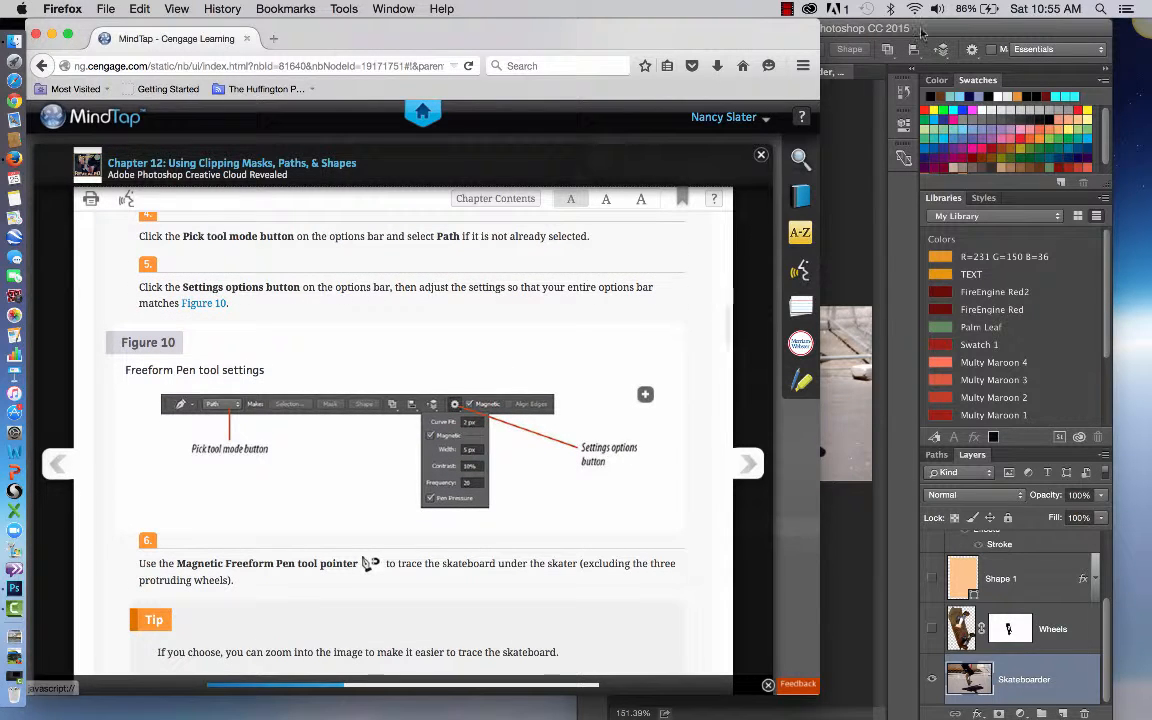
pyautogui.click(924, 32)
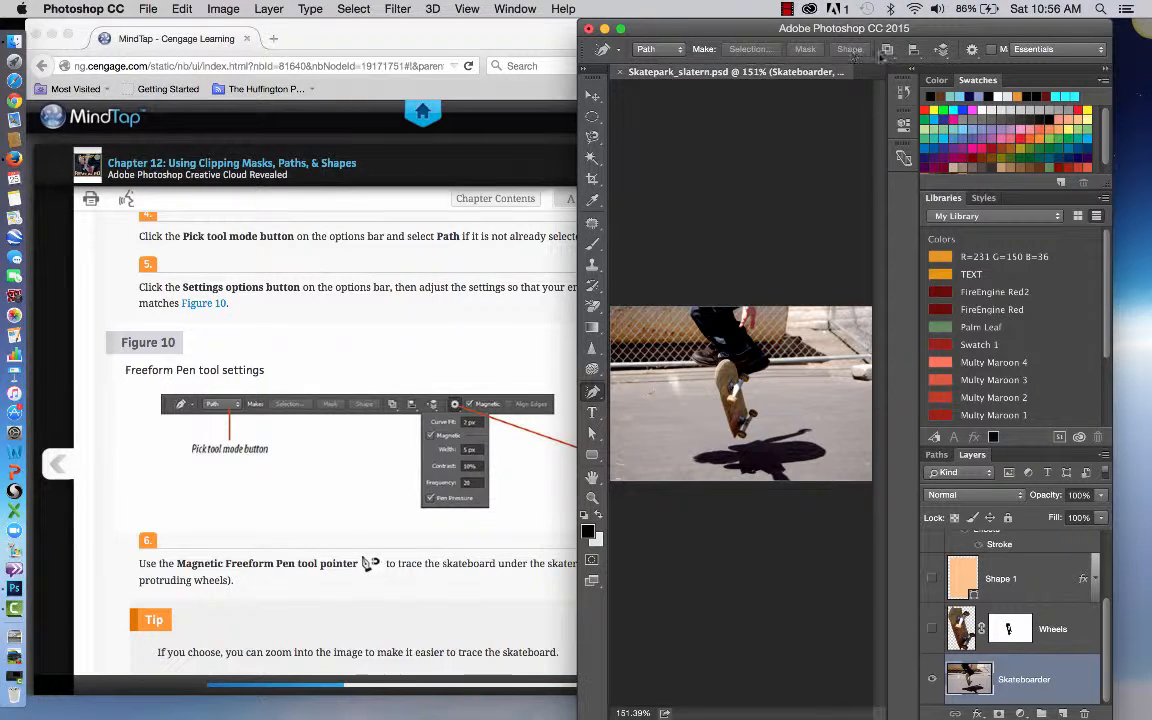
pyautogui.click(971, 51)
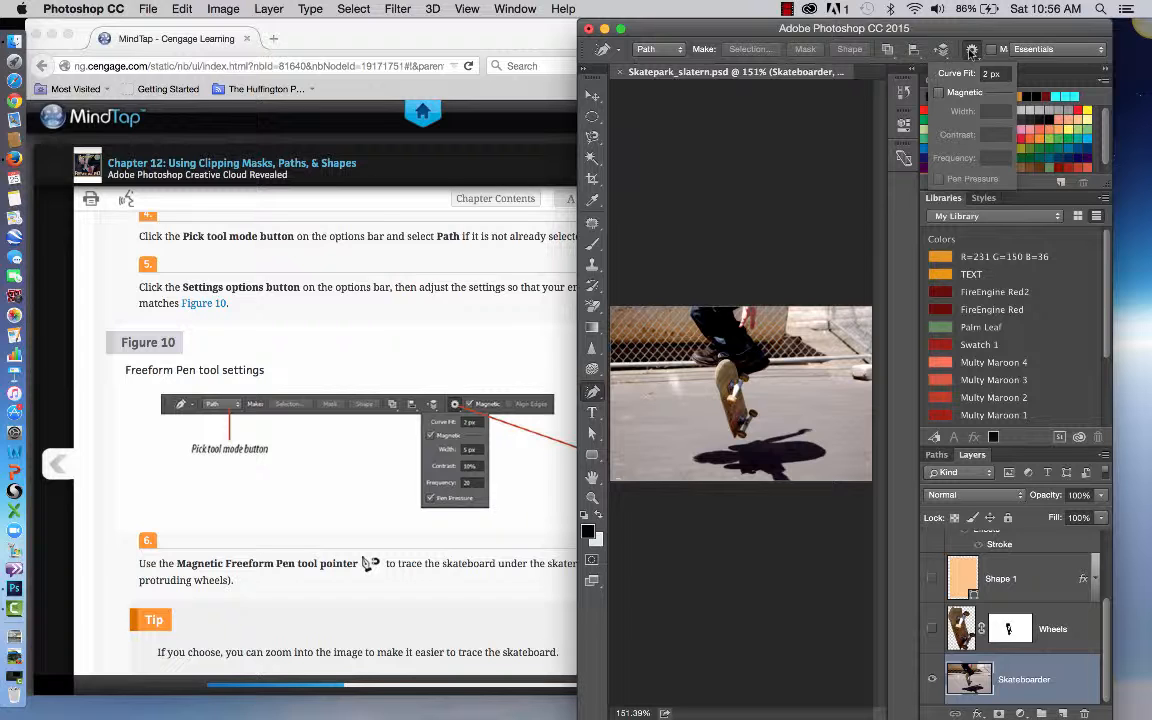
pyautogui.click(940, 93)
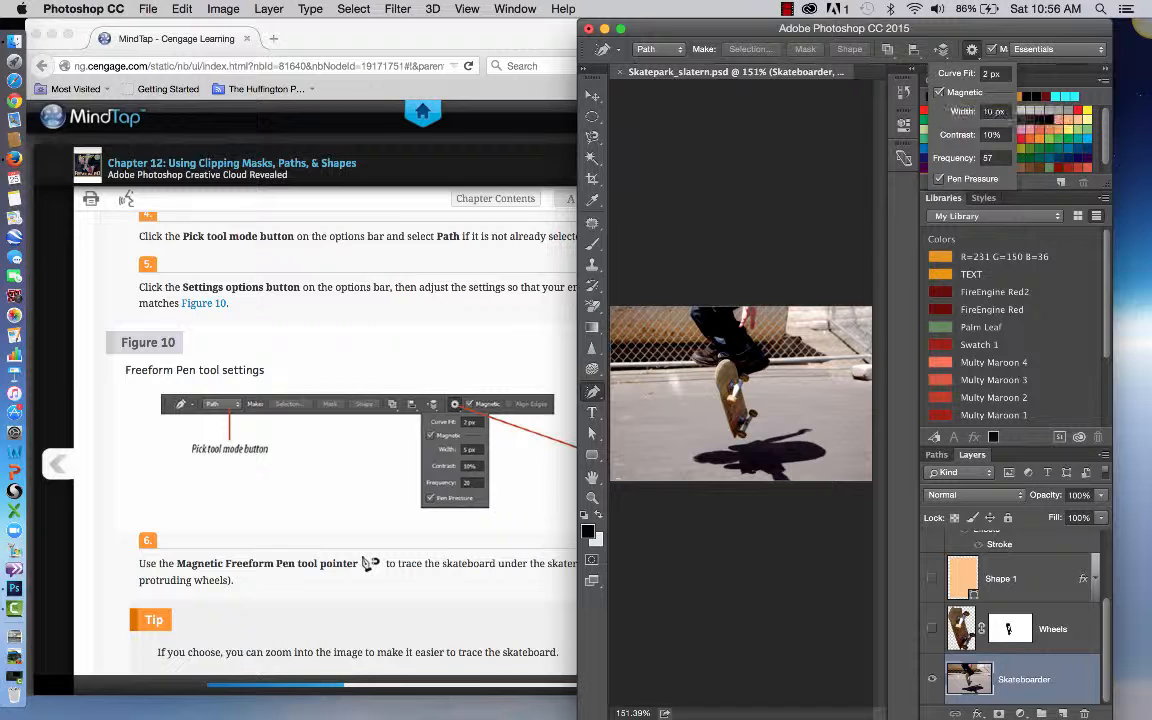
pyautogui.click(994, 111)
pyautogui.write('5')
pyautogui.press('Tab')
pyautogui.press('Tab')
pyautogui.write('20')
pyautogui.click(971, 49)
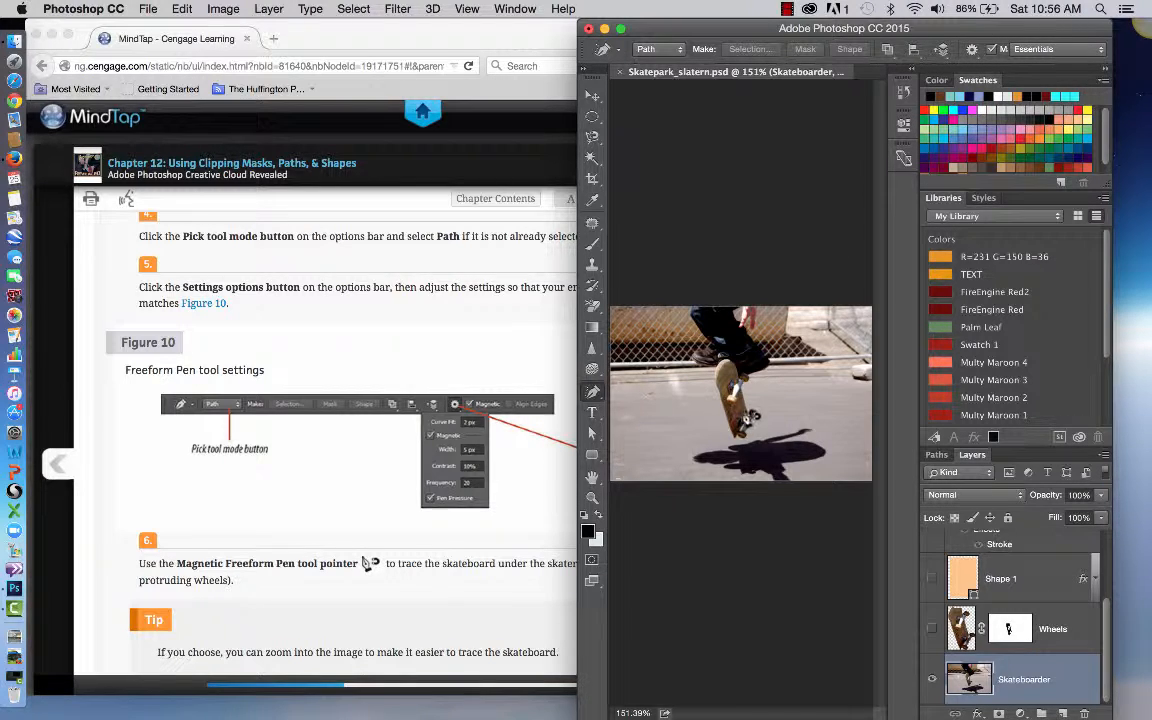
# Trace a closed path around the skateboard under the skater with the magnetic Freeform Pen, leaving out the three protruding wheels.
pyautogui.click(438, 593)
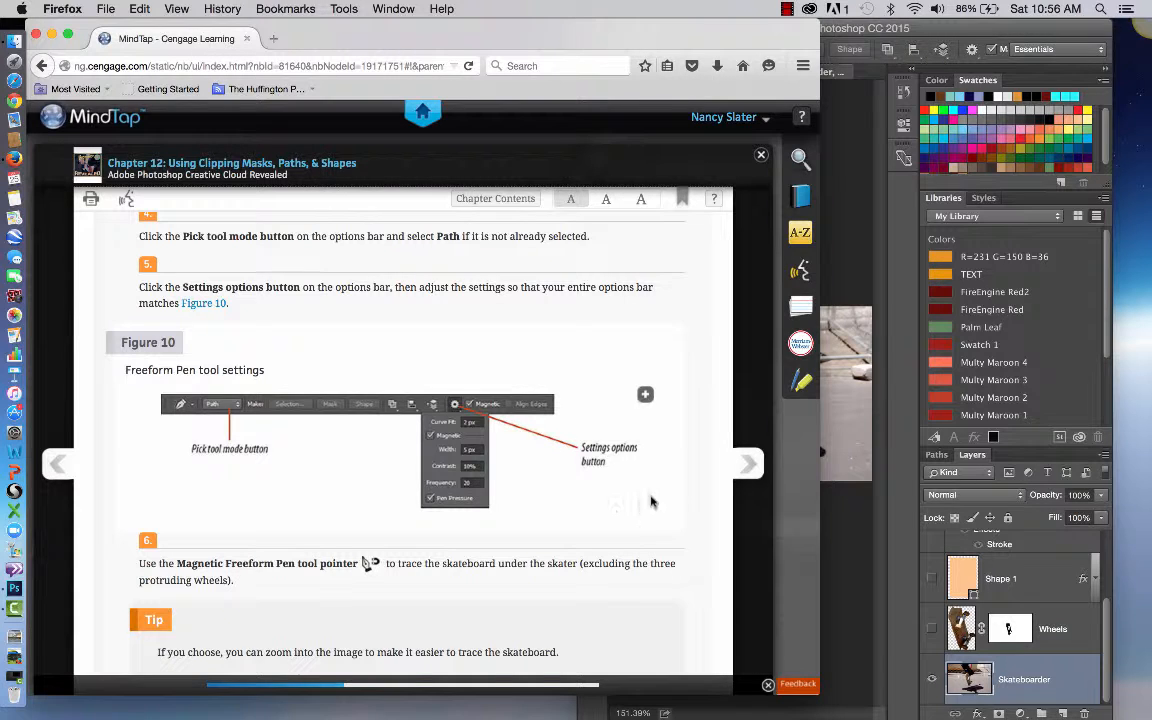
pyautogui.click(836, 451)
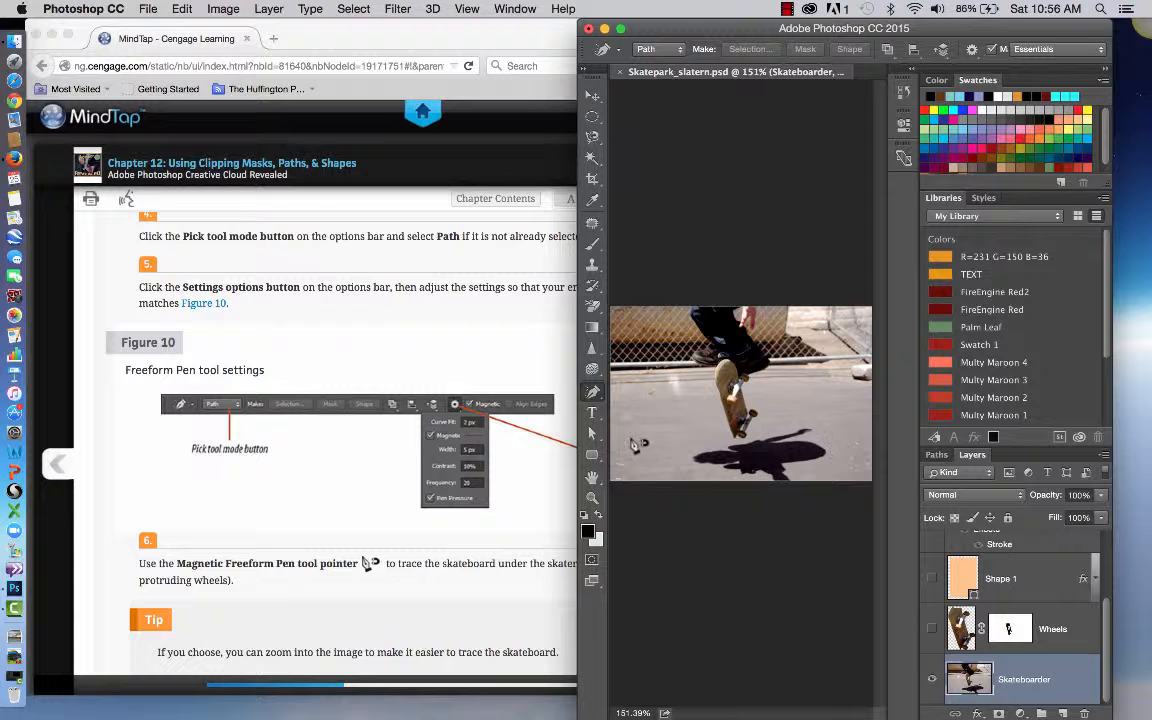
pyautogui.press('z')
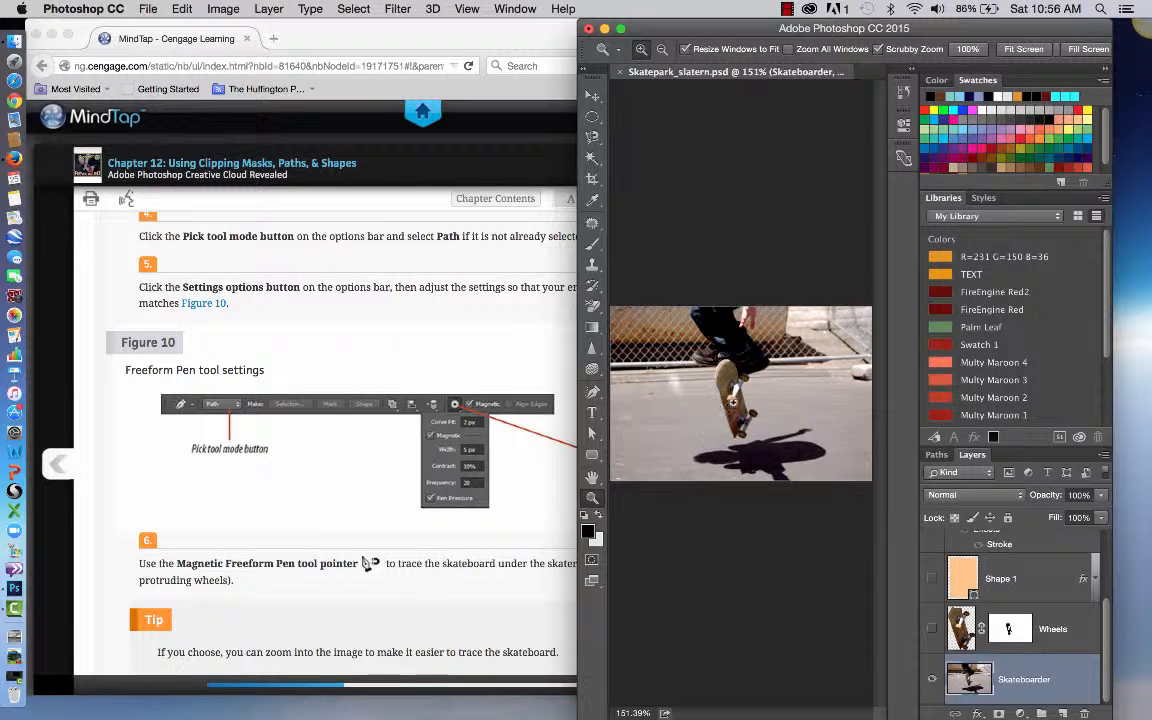
pyautogui.moveTo(659, 364); pyautogui.dragTo(733, 402)
pyautogui.click(733, 402)
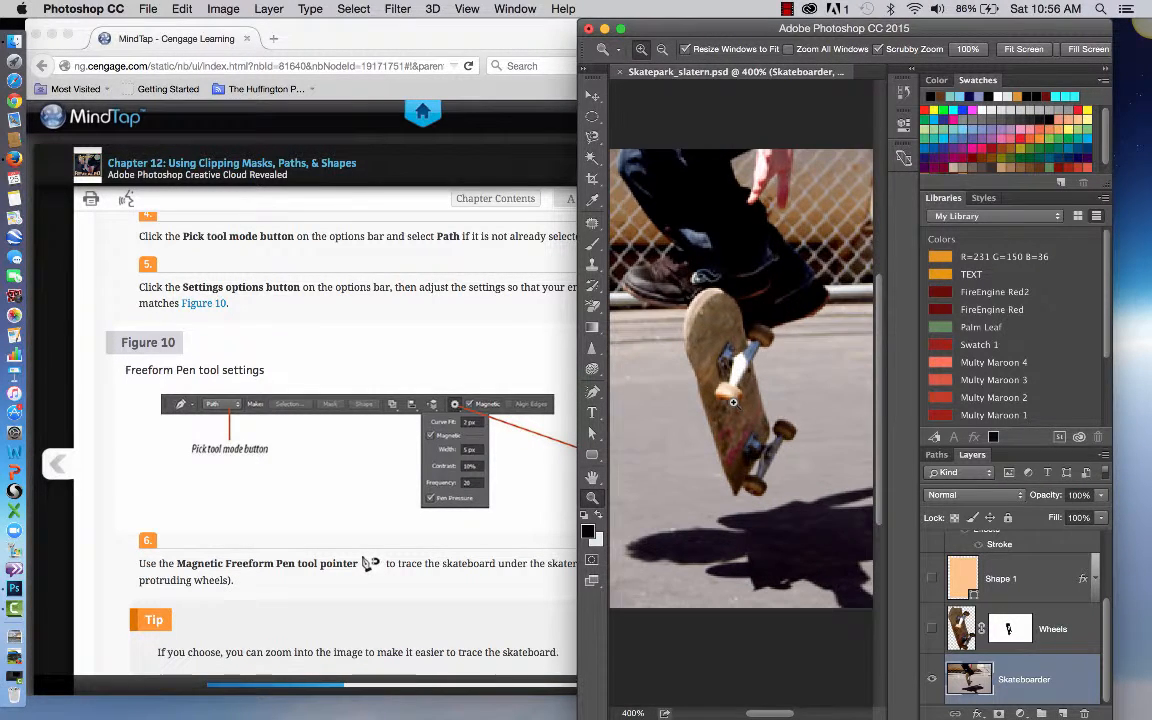
pyautogui.click(731, 399)
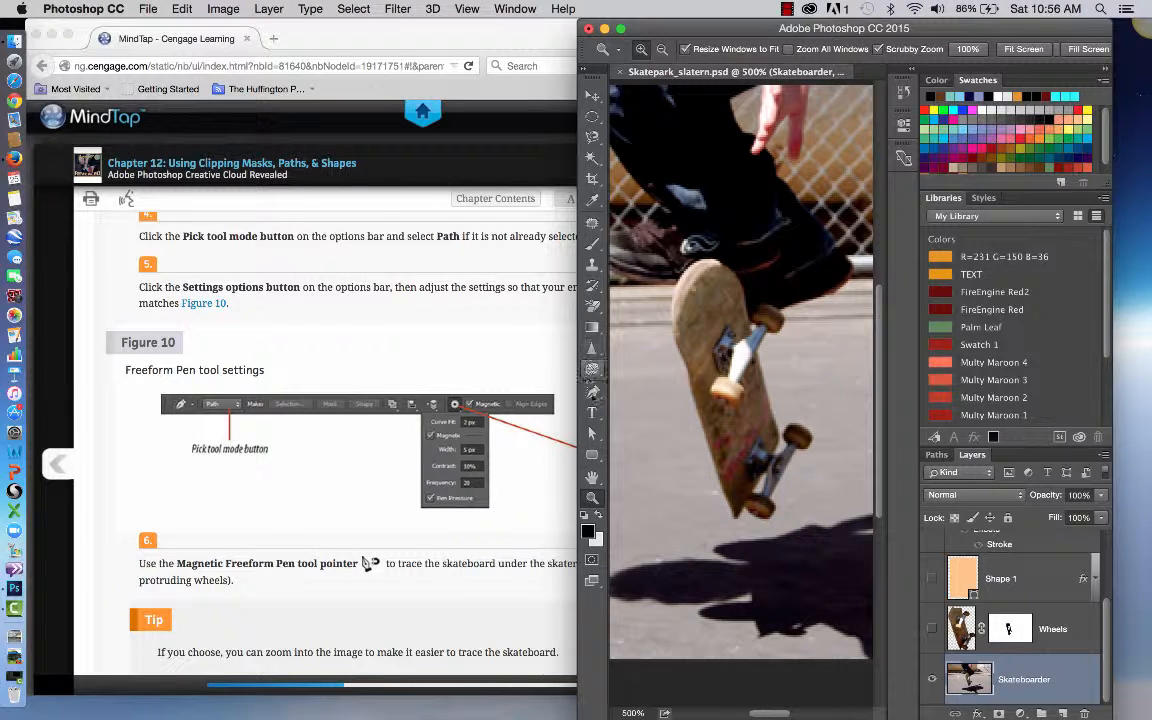
pyautogui.click(592, 394)
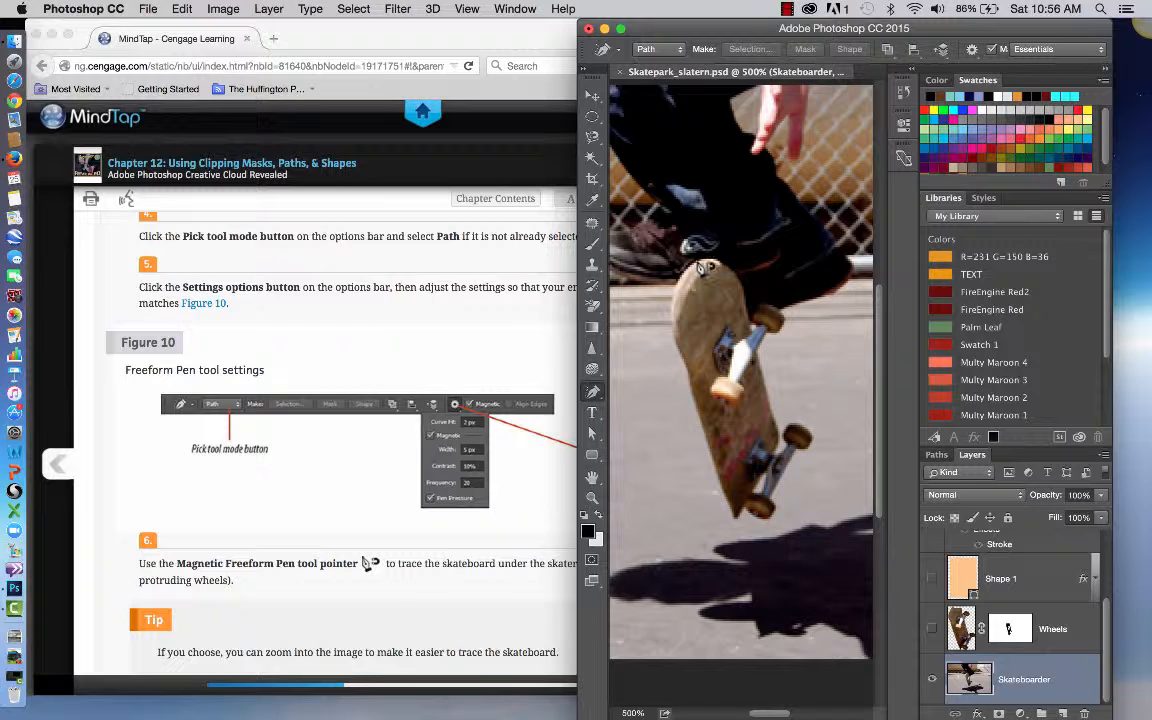
pyautogui.click(670, 309)
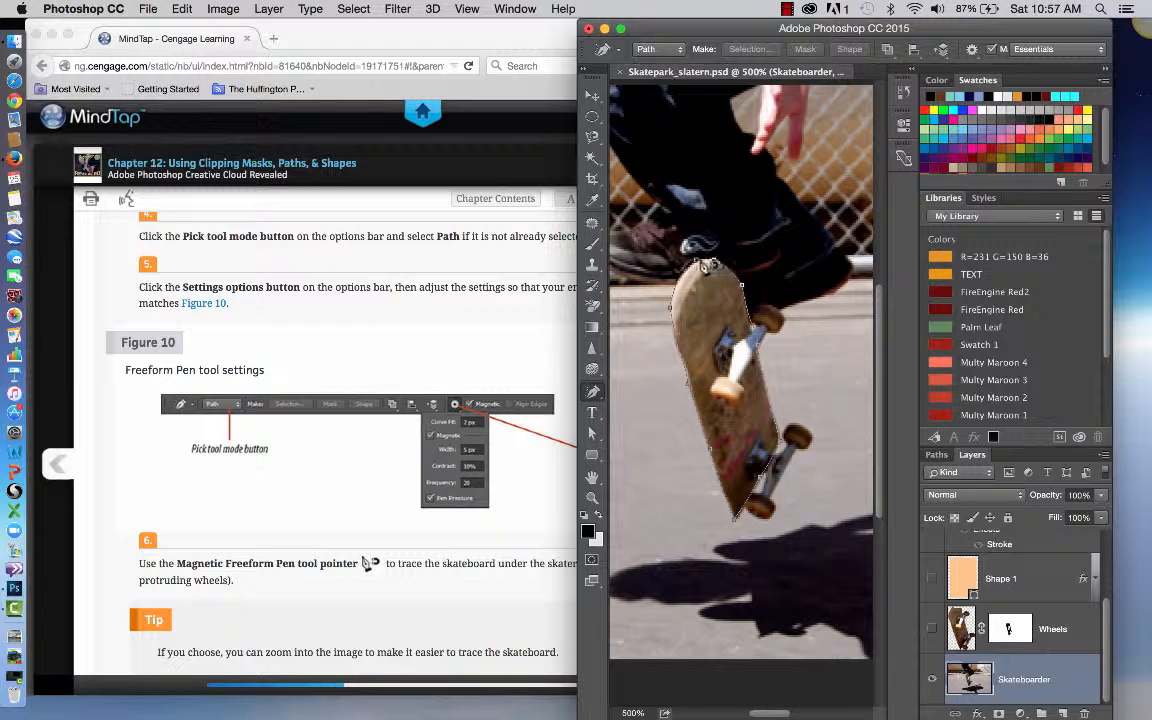
pyautogui.click(698, 262)
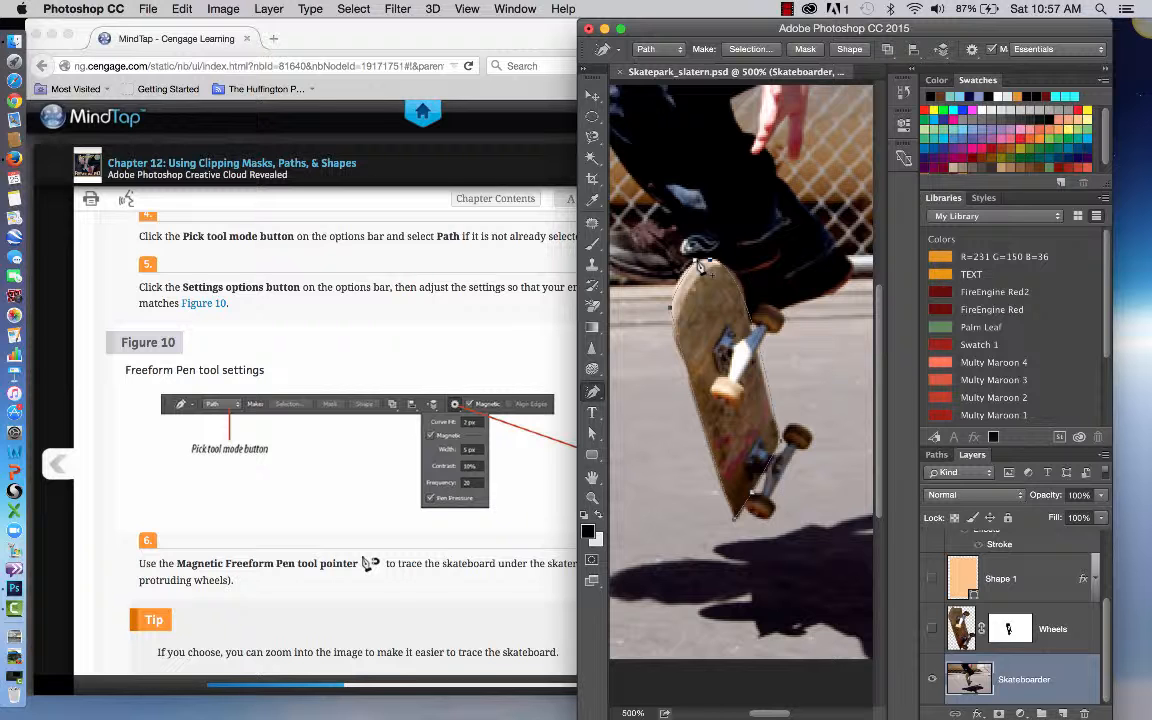
# Following steps 7 to 9 of the MindTap lesson, save the skateboard's work path in Photoshop under the name Skateboard Path.
pyautogui.scroll(-3, 462, 488)
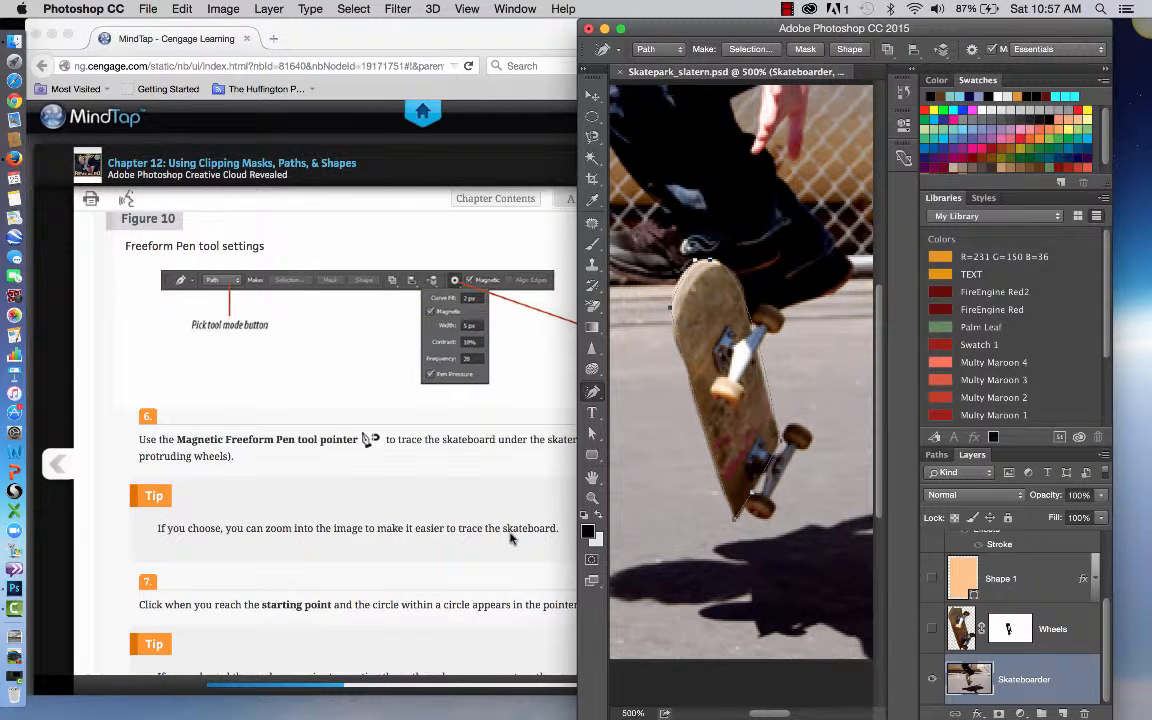
pyautogui.scroll(-1, 510, 538)
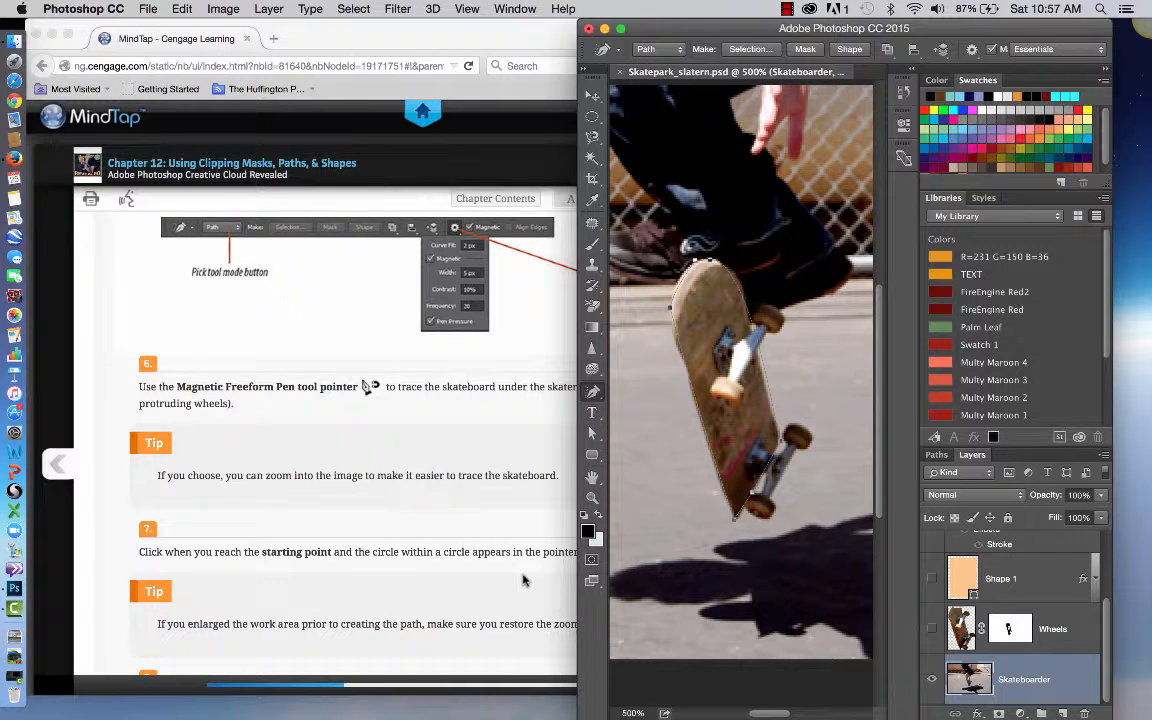
pyautogui.click(522, 580)
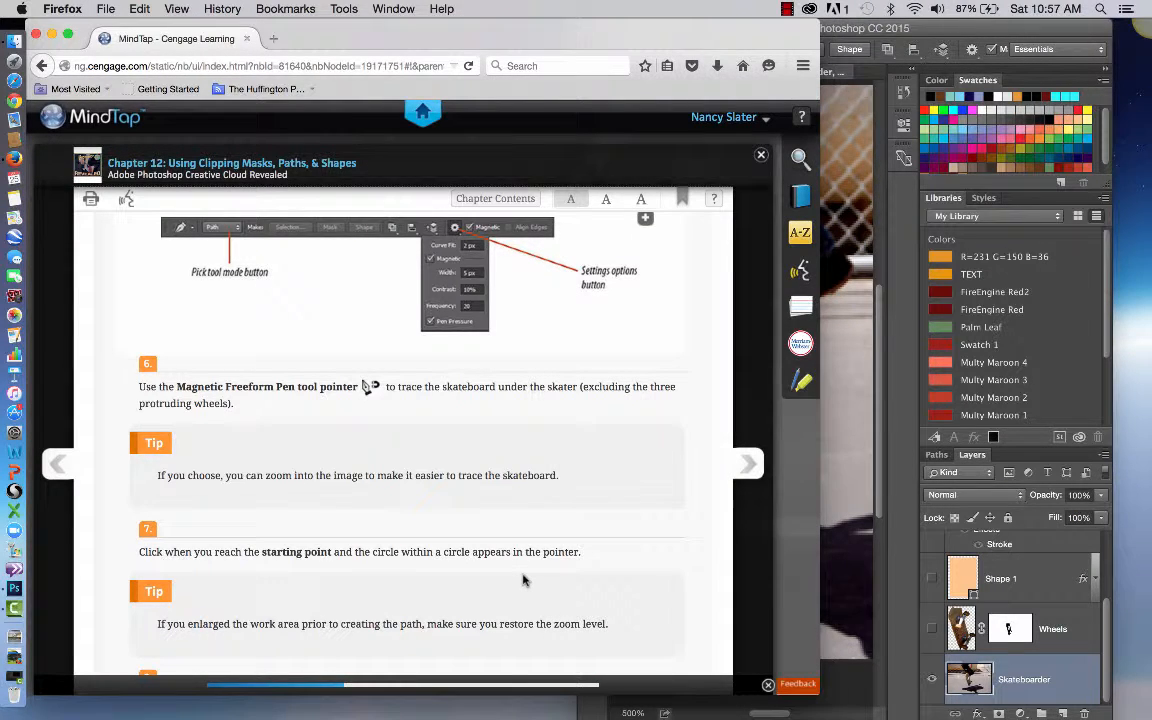
pyautogui.scroll(-2, 657, 580)
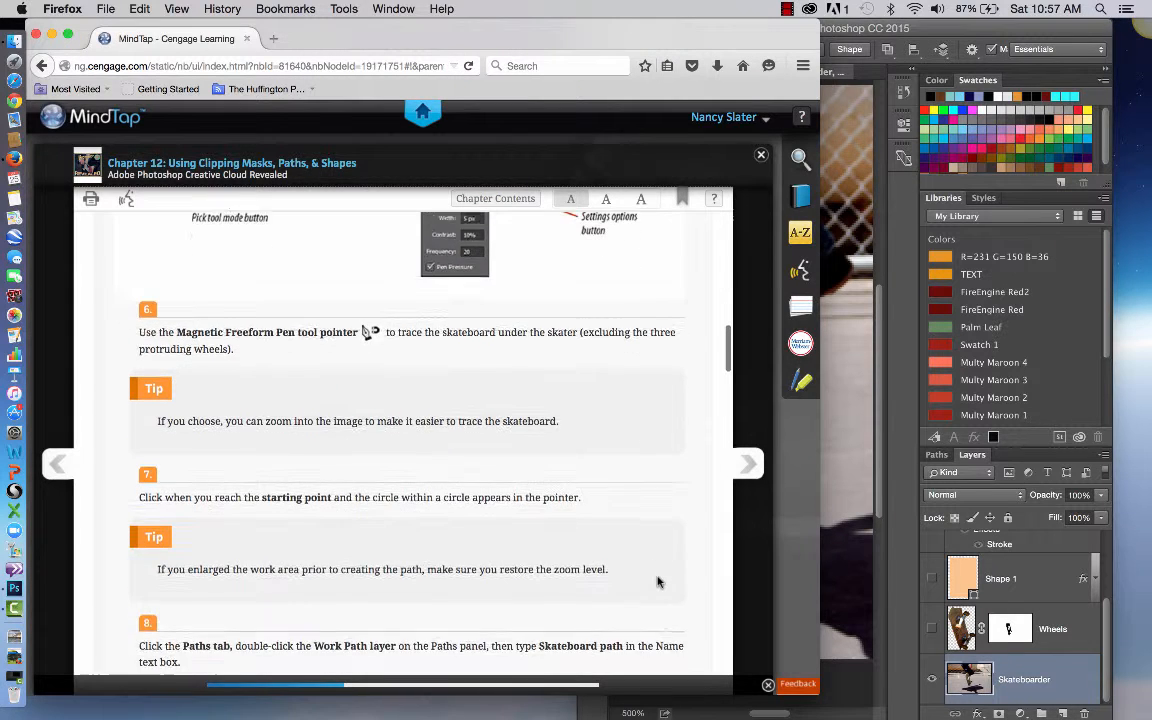
pyautogui.scroll(-1, 657, 581)
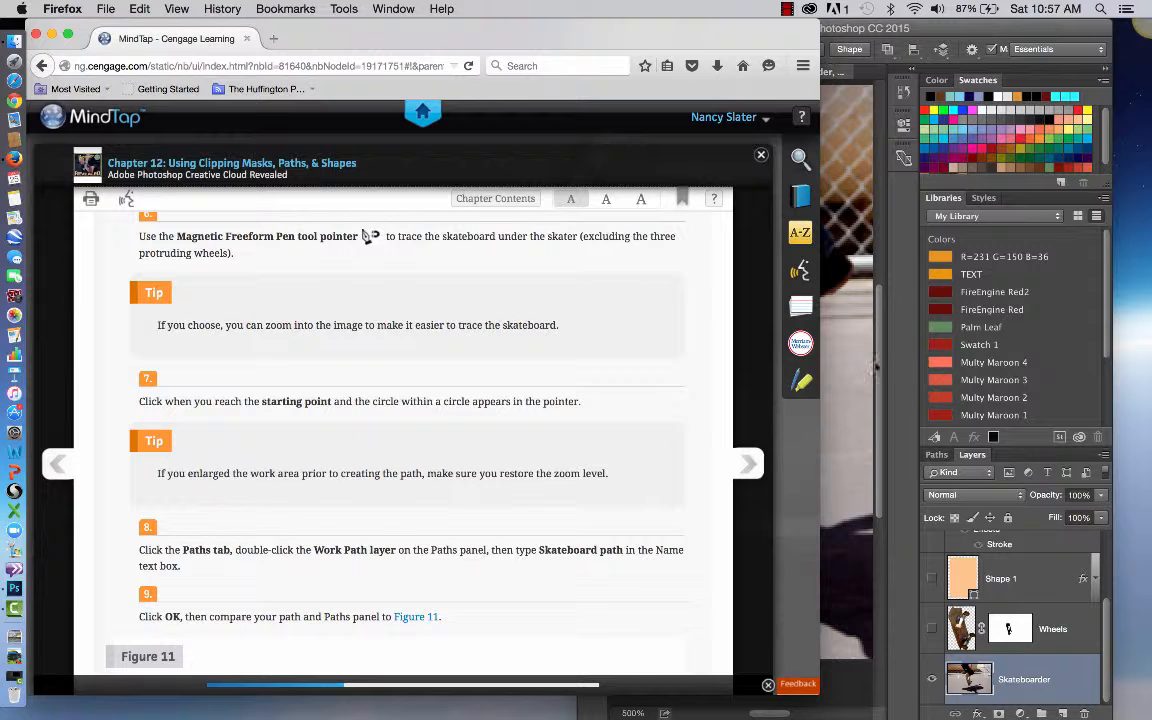
pyautogui.click(862, 385)
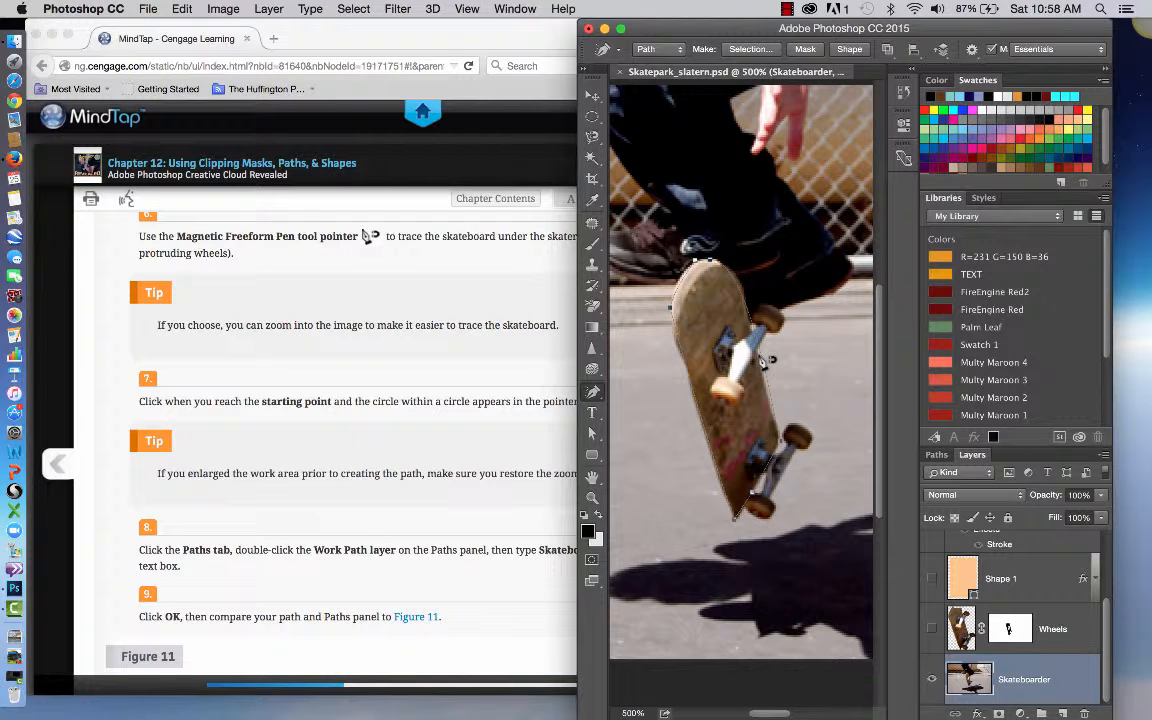
pyautogui.click(943, 459)
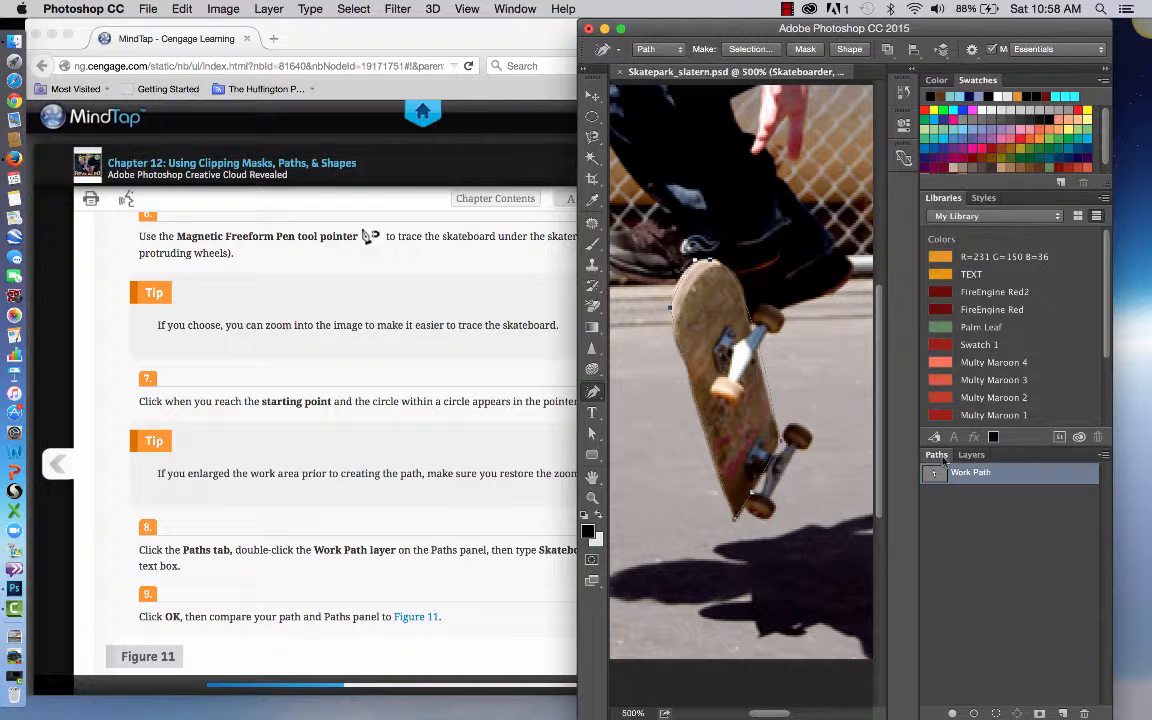
pyautogui.doubleClick(975, 474)
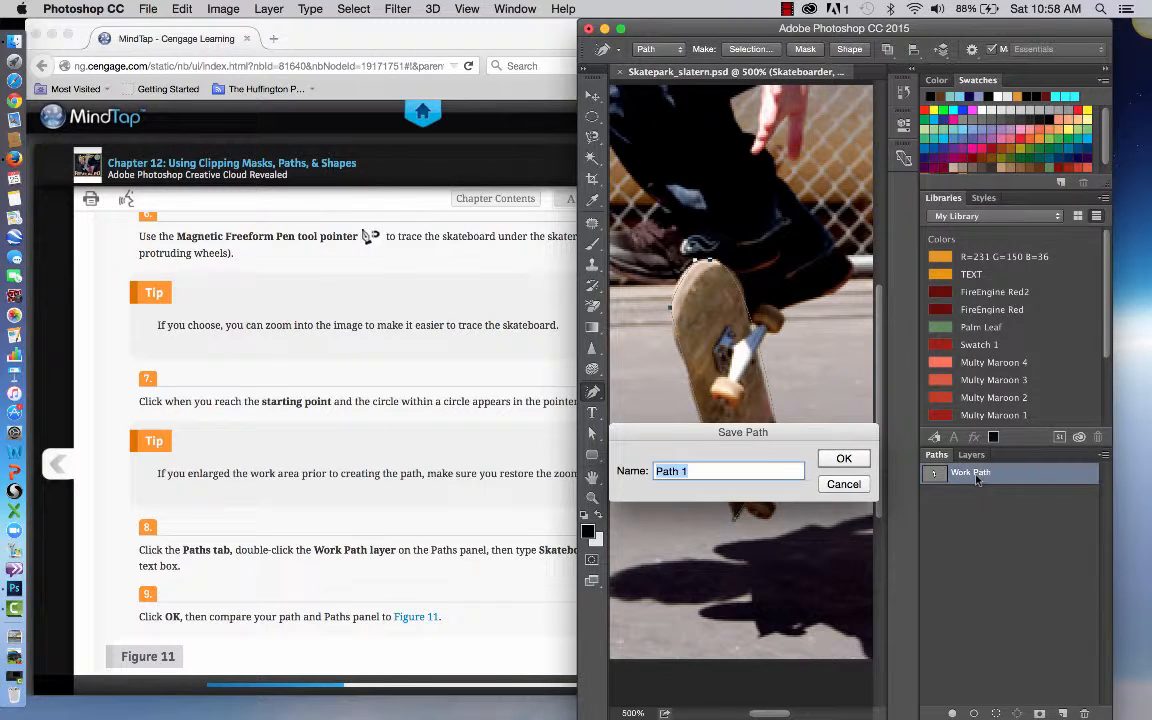
pyautogui.write('Skateboard')
pyautogui.click(529, 496)
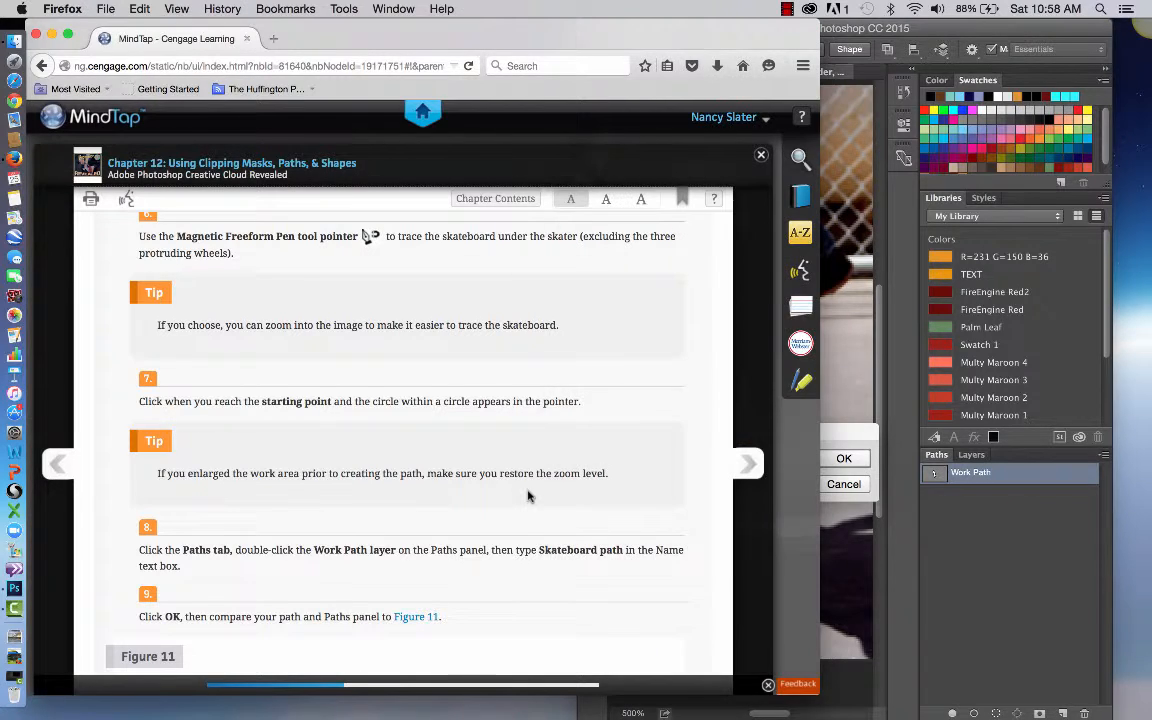
pyautogui.click(850, 441)
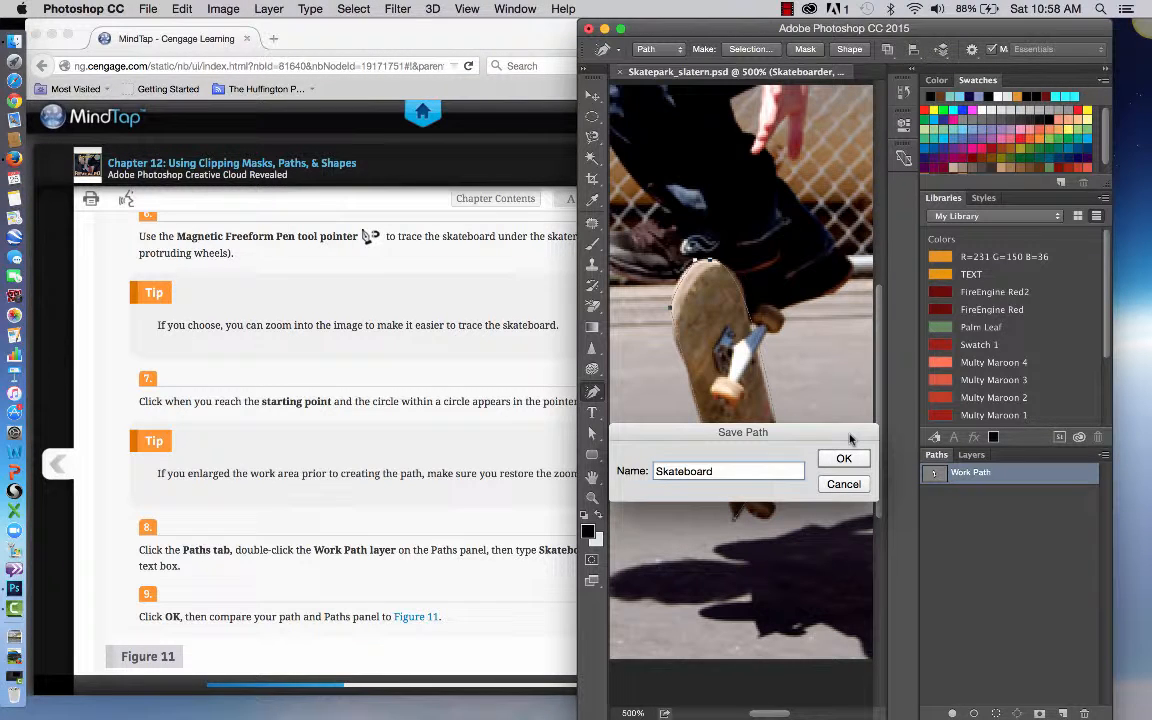
pyautogui.write('Path')
pyautogui.click(852, 457)
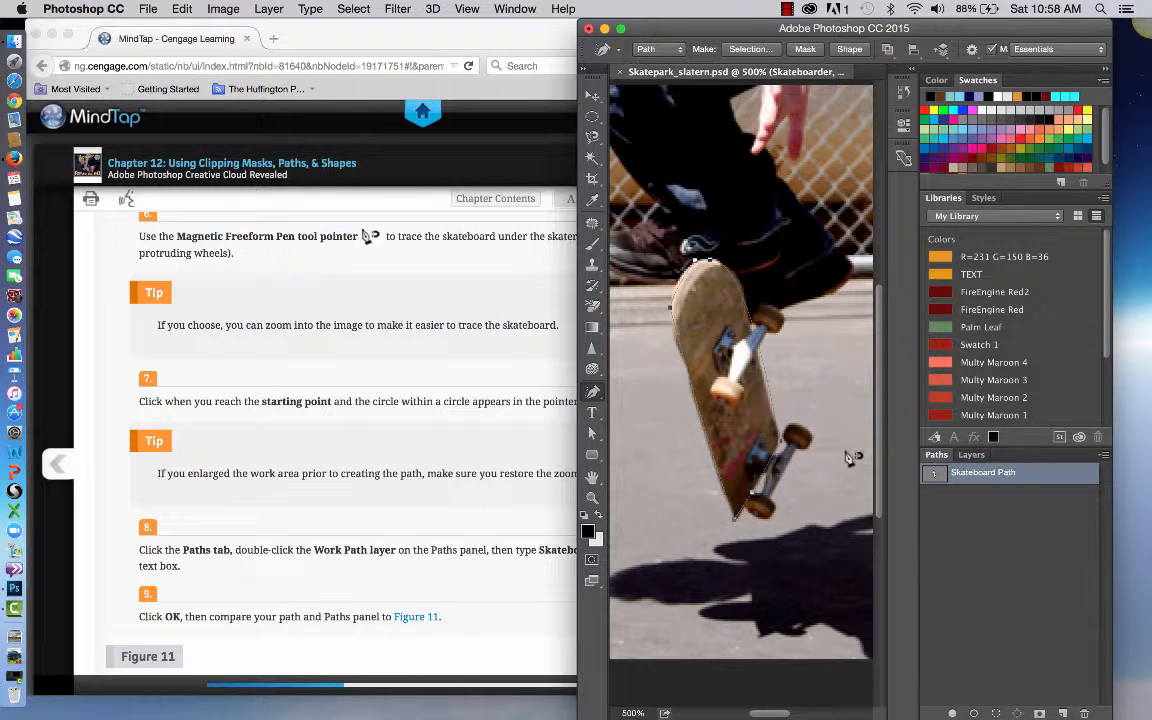
# Compare the saved path with Figure 11 in the MindTap lesson, and read the first Modify a path instructions up to Figure 12.
pyautogui.scroll(-5, 450, 550)
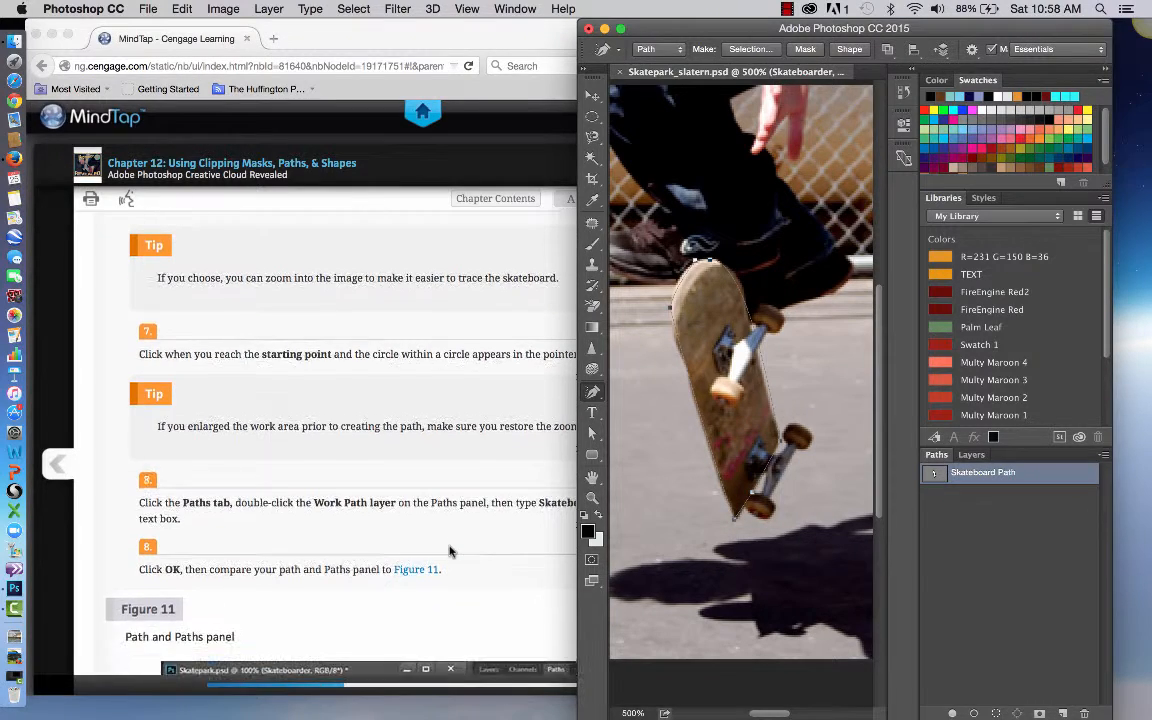
pyautogui.scroll(-2, 450, 550)
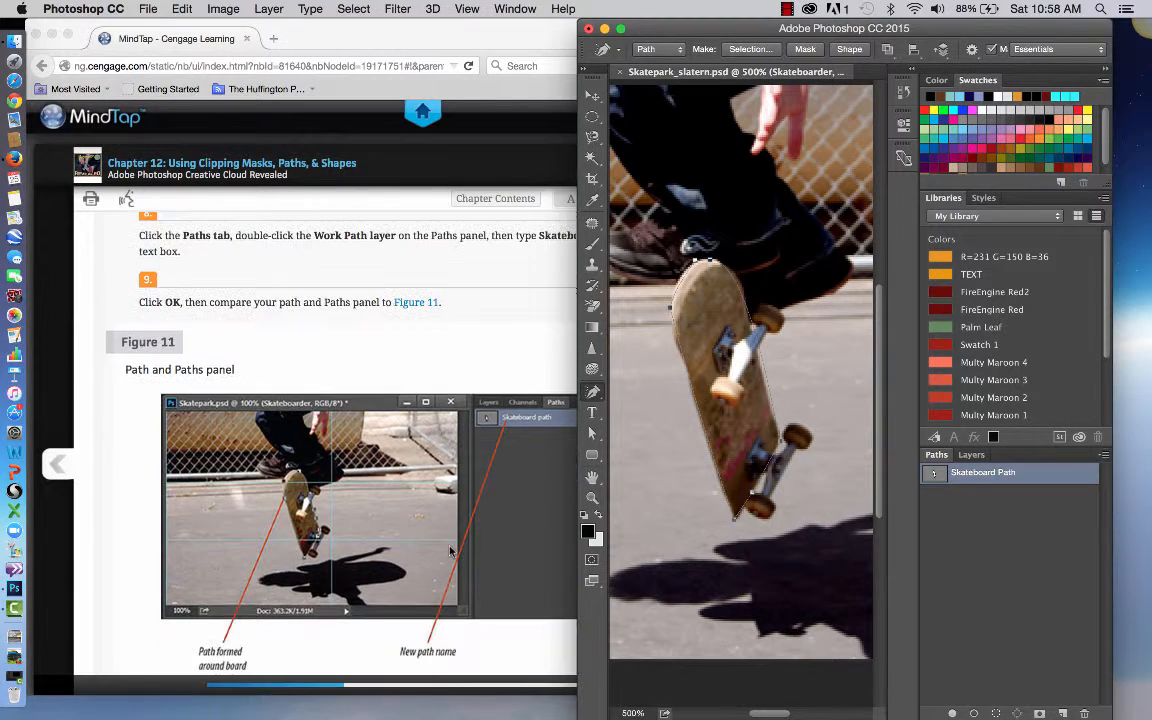
pyautogui.scroll(1, 450, 550)
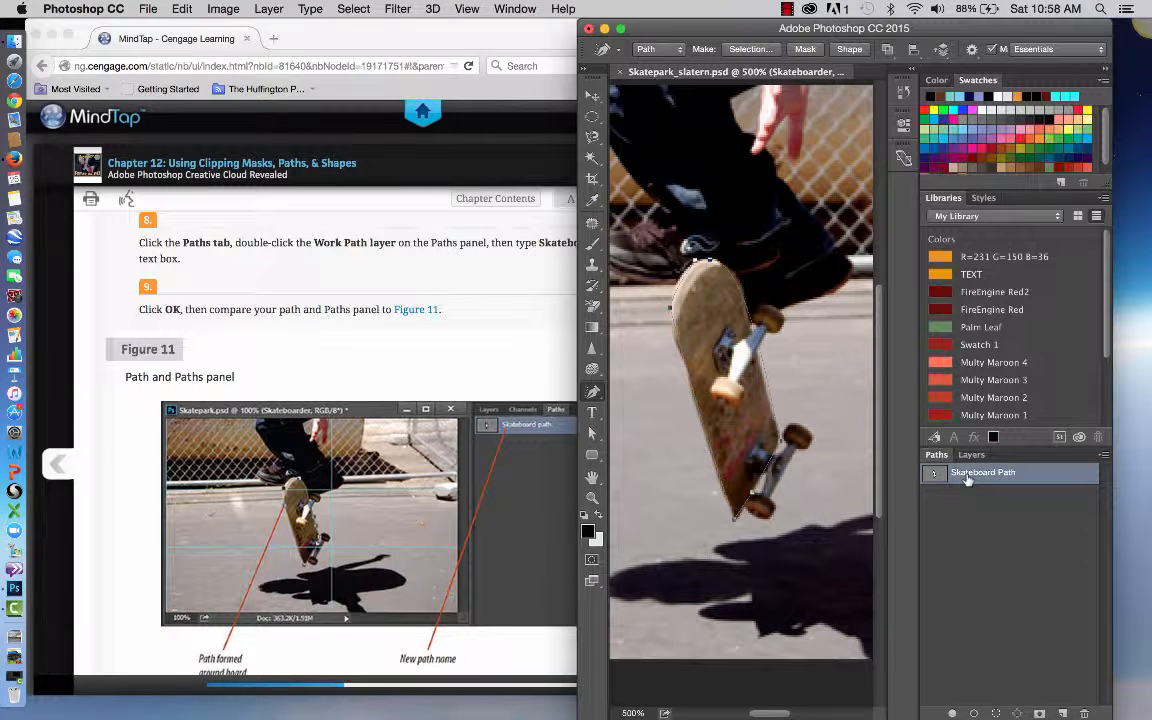
pyautogui.scroll(-5, 476, 566)
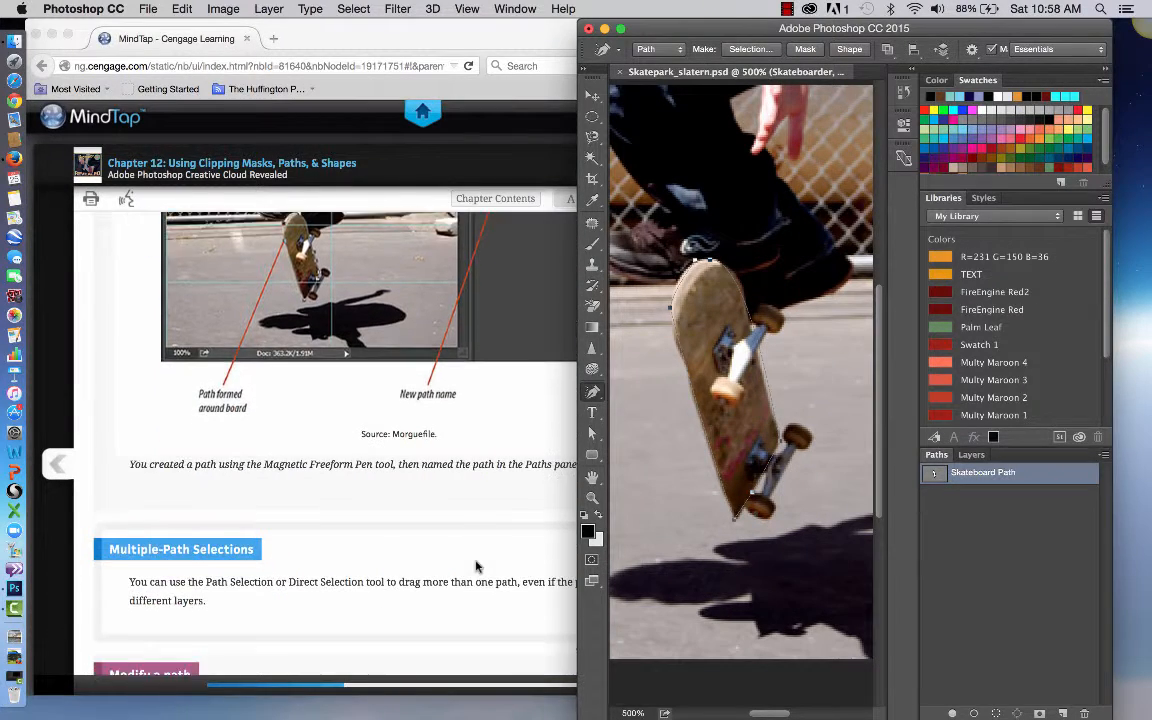
pyautogui.scroll(-2, 476, 566)
pyautogui.scroll(-1, 476, 566)
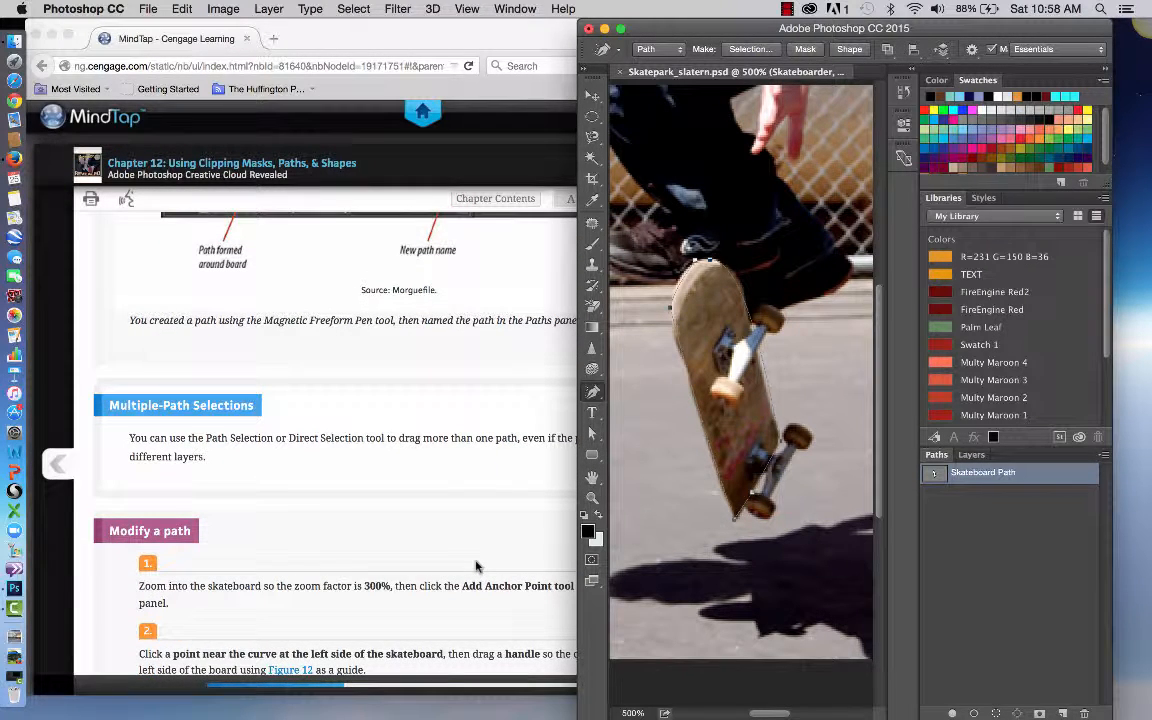
pyautogui.click(476, 566)
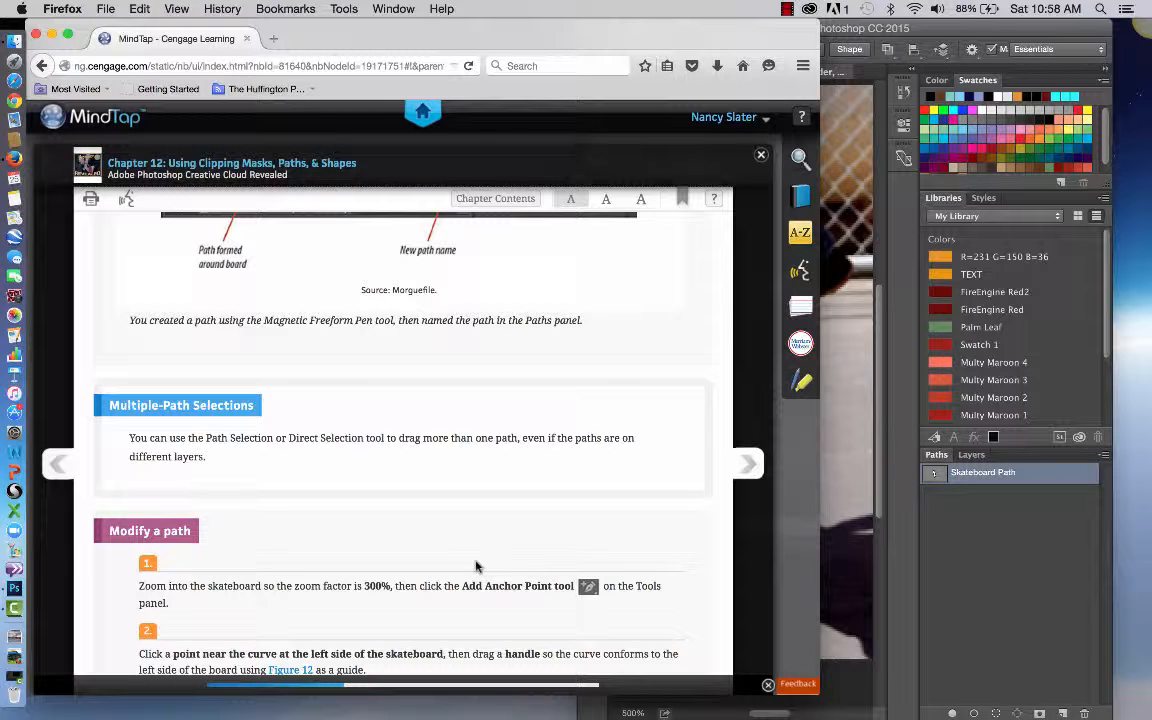
pyautogui.scroll(-3, 417, 535)
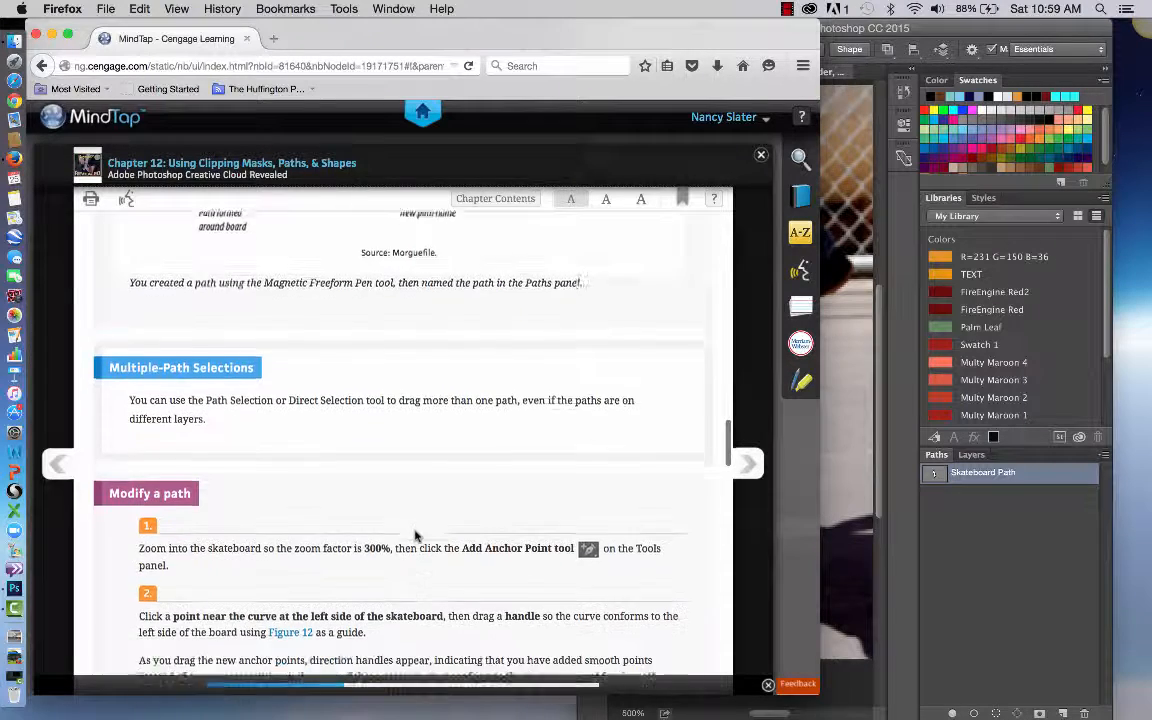
pyautogui.scroll(-4, 417, 535)
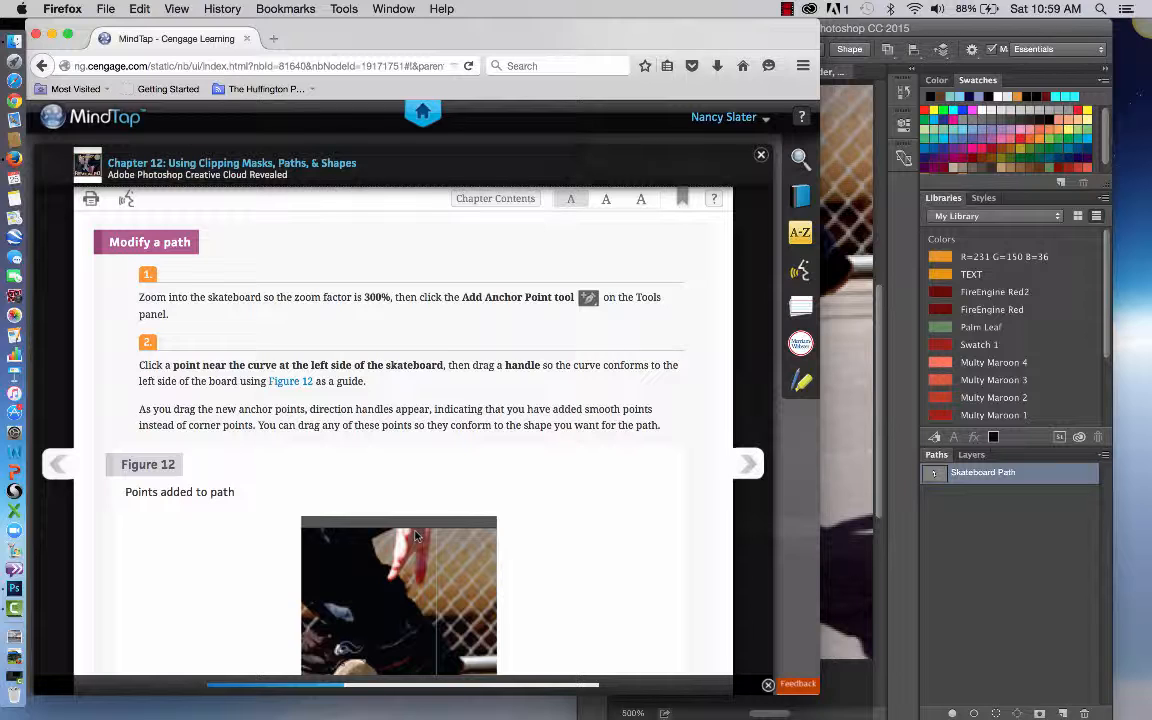
pyautogui.click(788, 10)
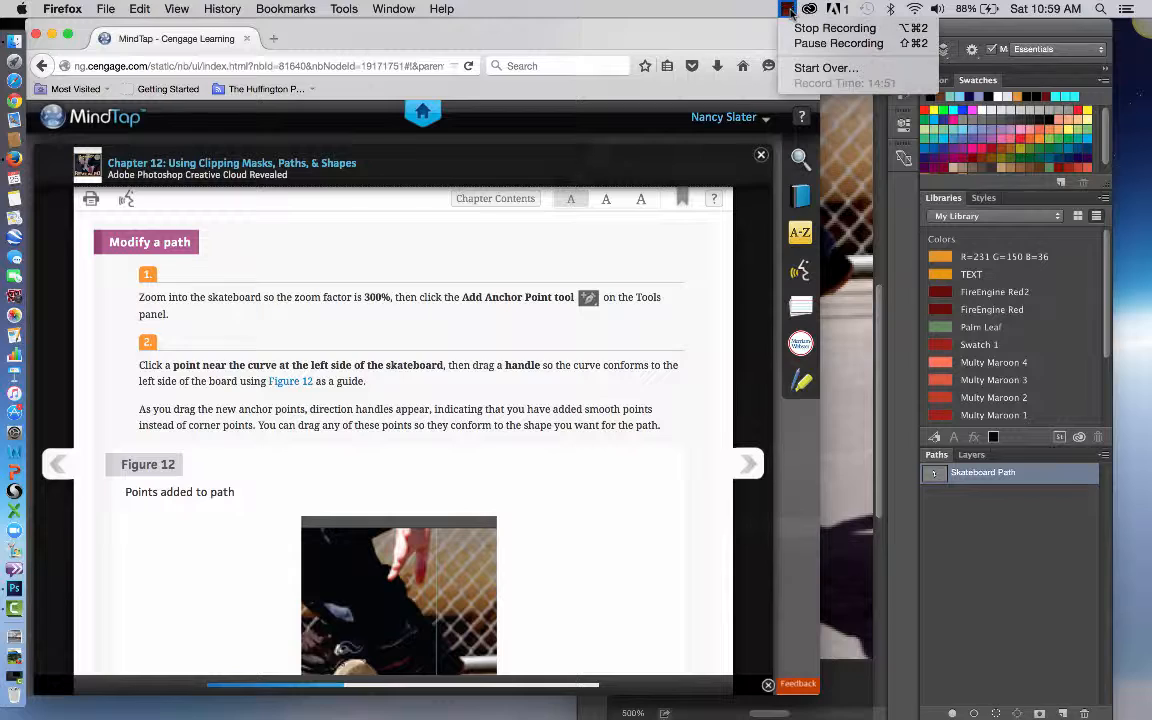